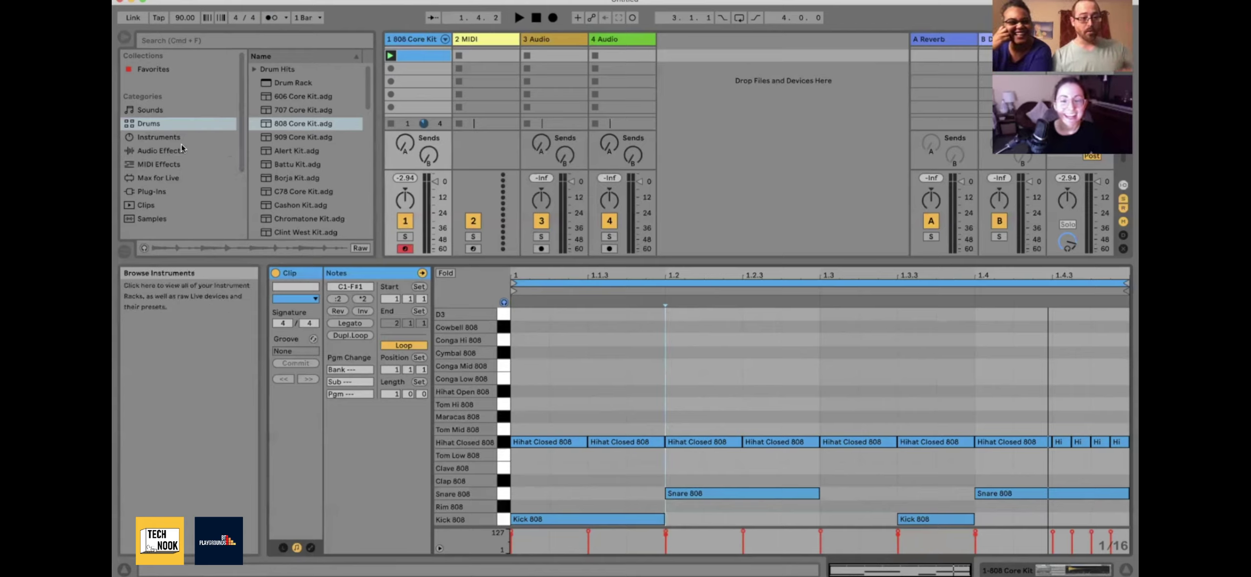
Show the Piano & Keys presets of the Simpler instrument in the browser
{"action": "left_click", "coordinate": [161, 141]}
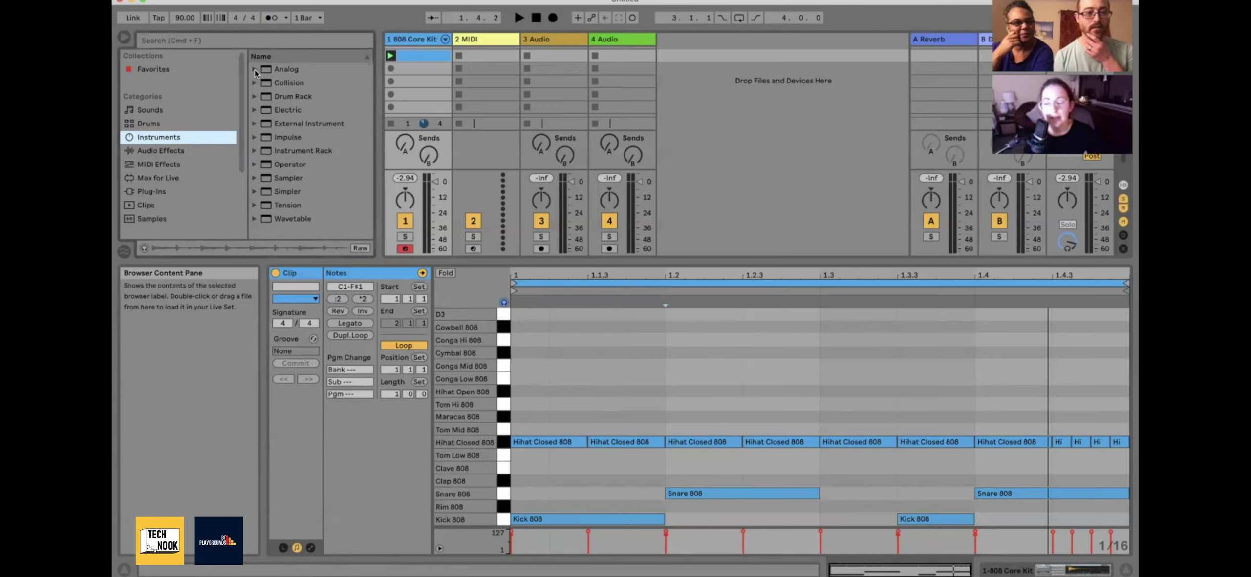
{"action": "left_click", "coordinate": [255, 140]}
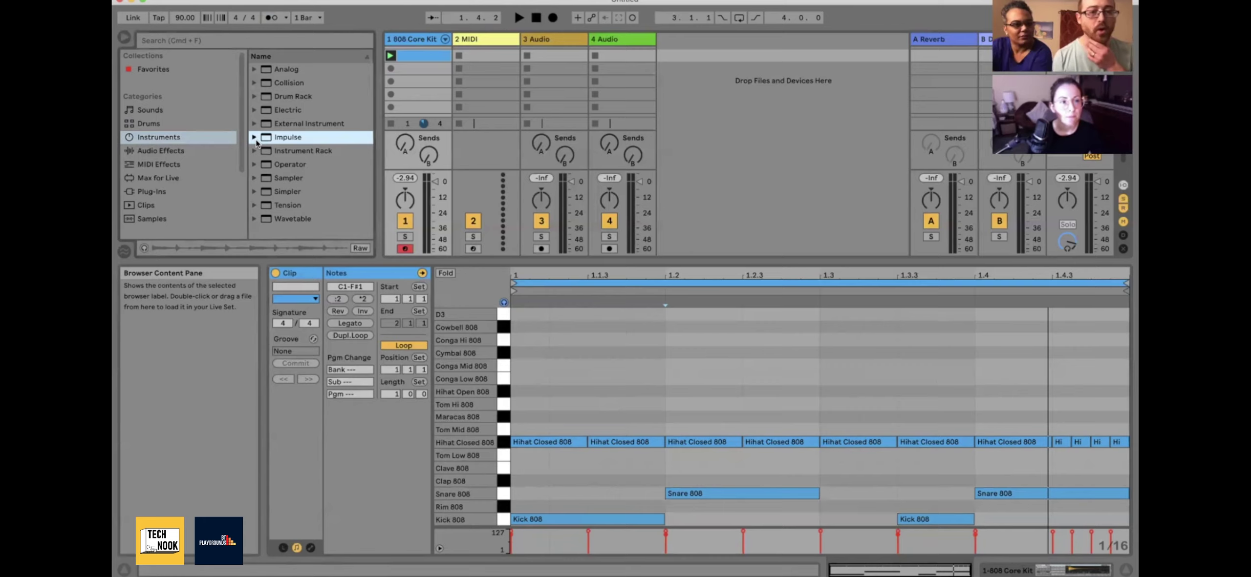
{"action": "left_click", "coordinate": [254, 193]}
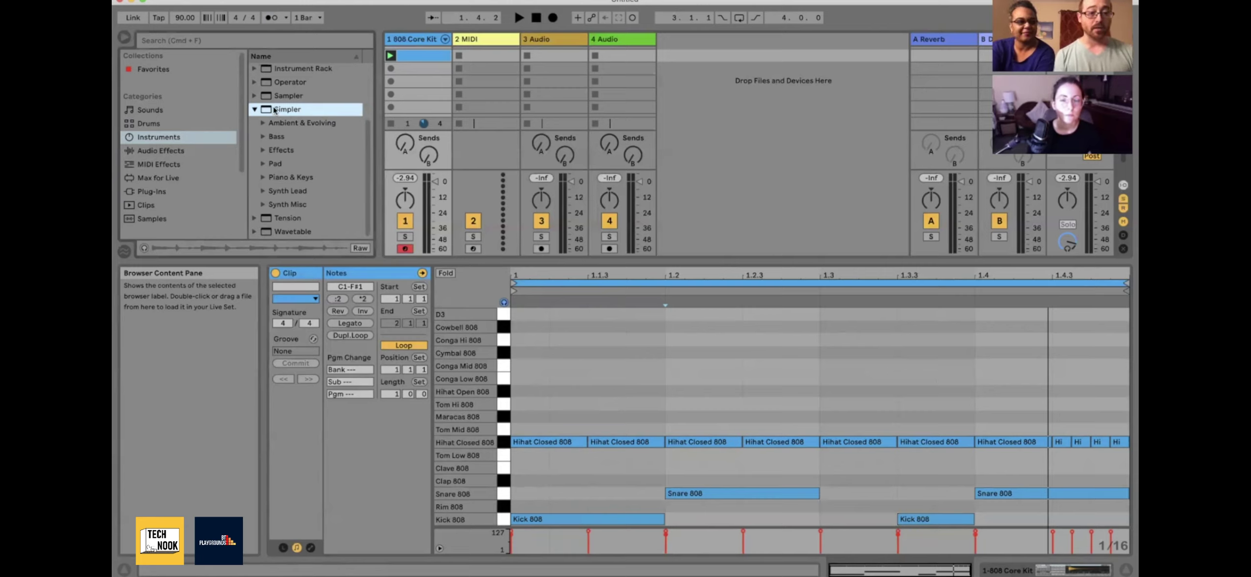
{"action": "left_click", "coordinate": [262, 178]}
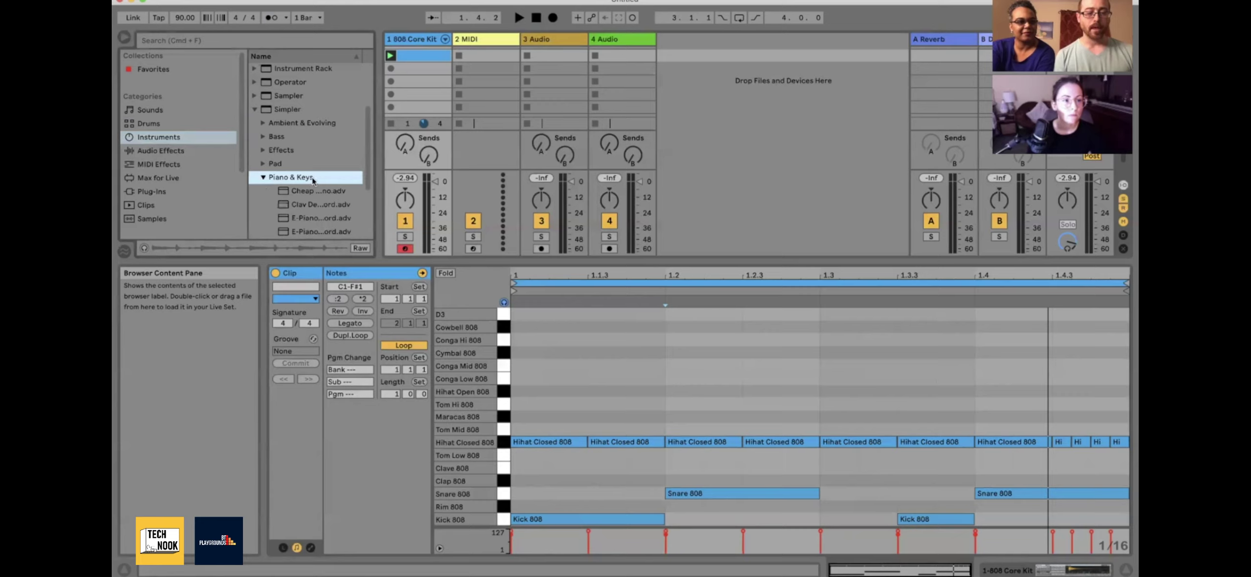
{"action": "scroll", "coordinate": [312, 177], "scroll_direction": "down", "scroll_amount": 3}
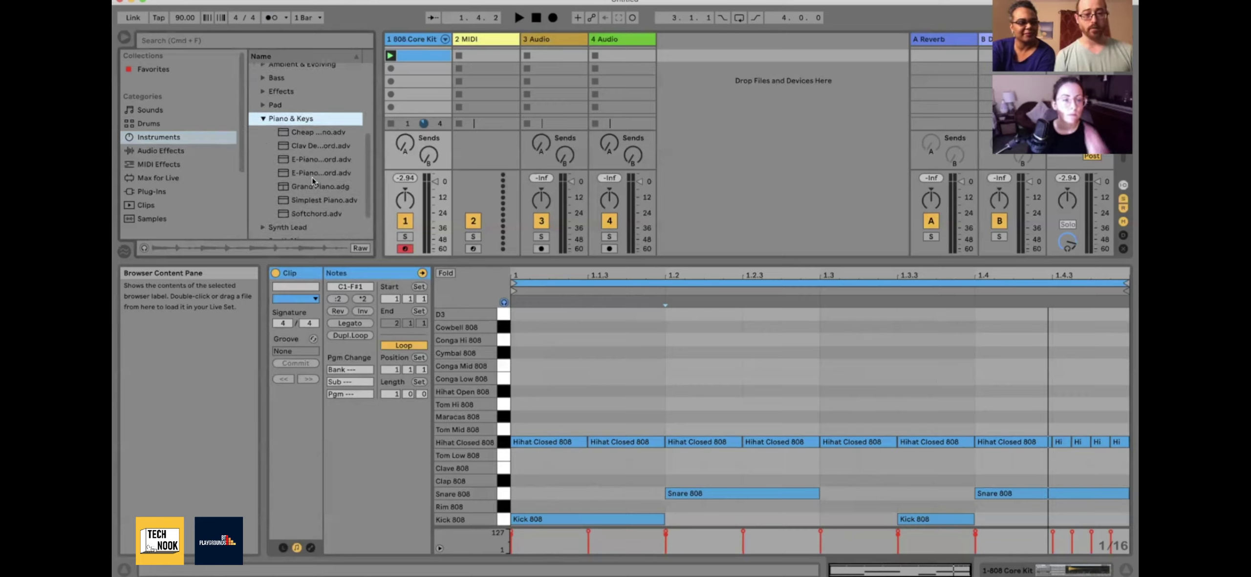
Audition the Piano & Keys presets one after another, from the cheap electronic piano down to Softchord
{"action": "key", "text": "Down"}
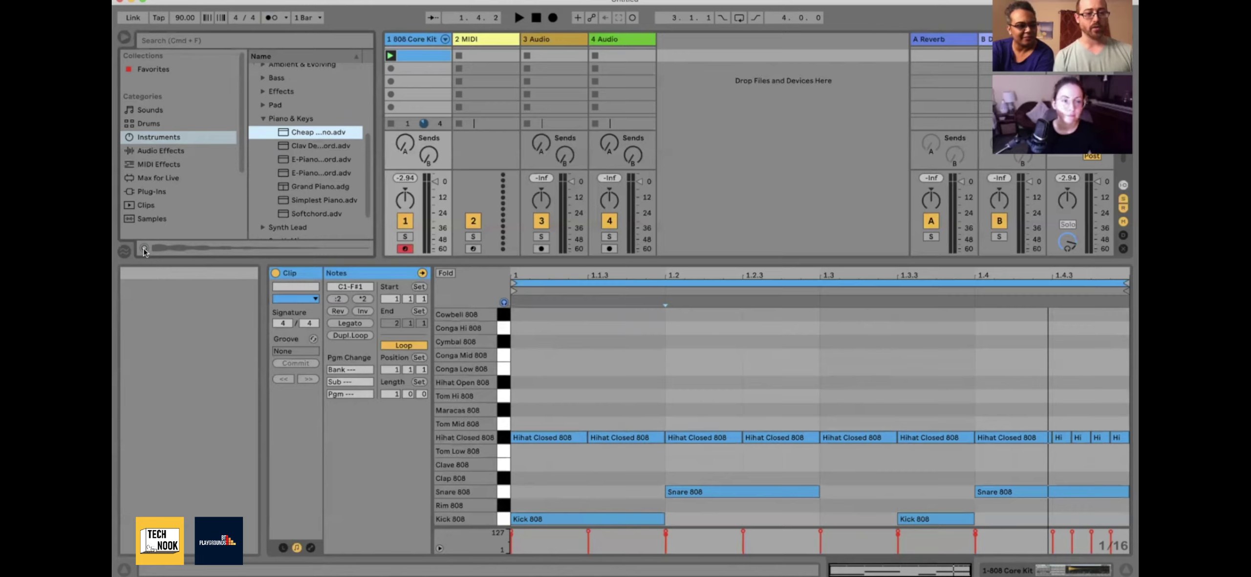
{"action": "left_click", "coordinate": [323, 147]}
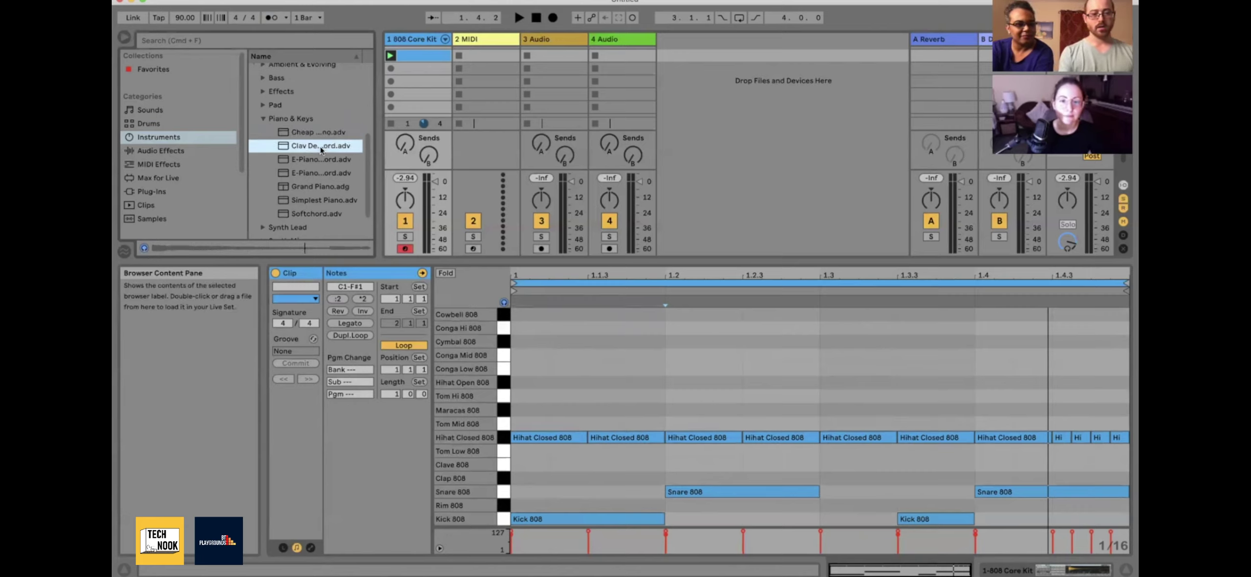
{"action": "key", "text": "Down"}
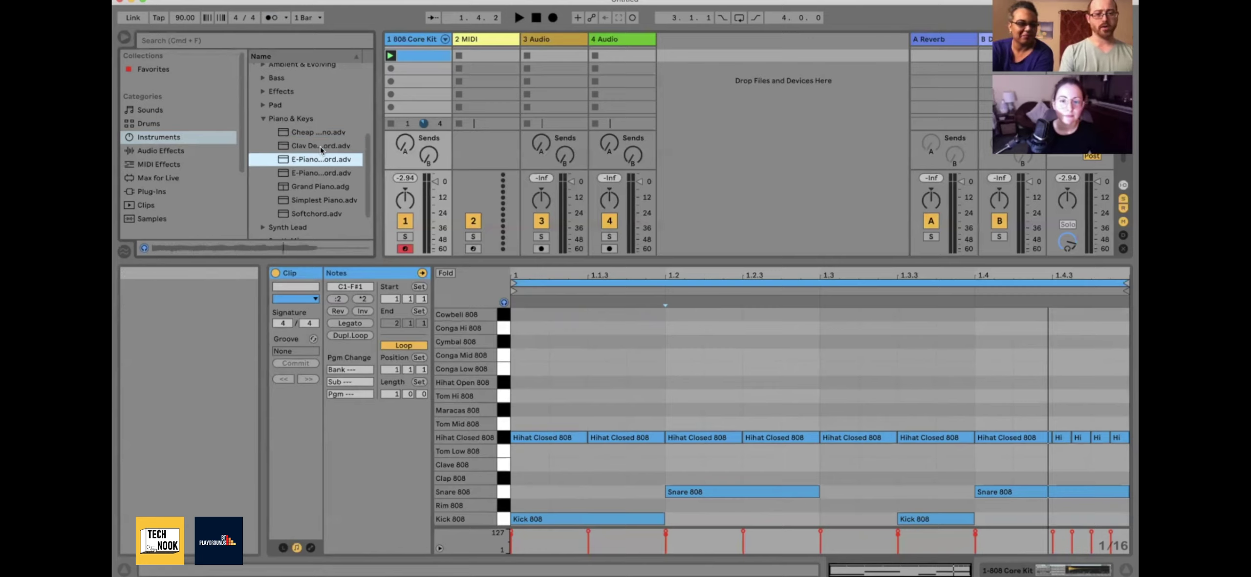
{"action": "key", "text": "Down"}
{"action": "key", "text": "Down"}
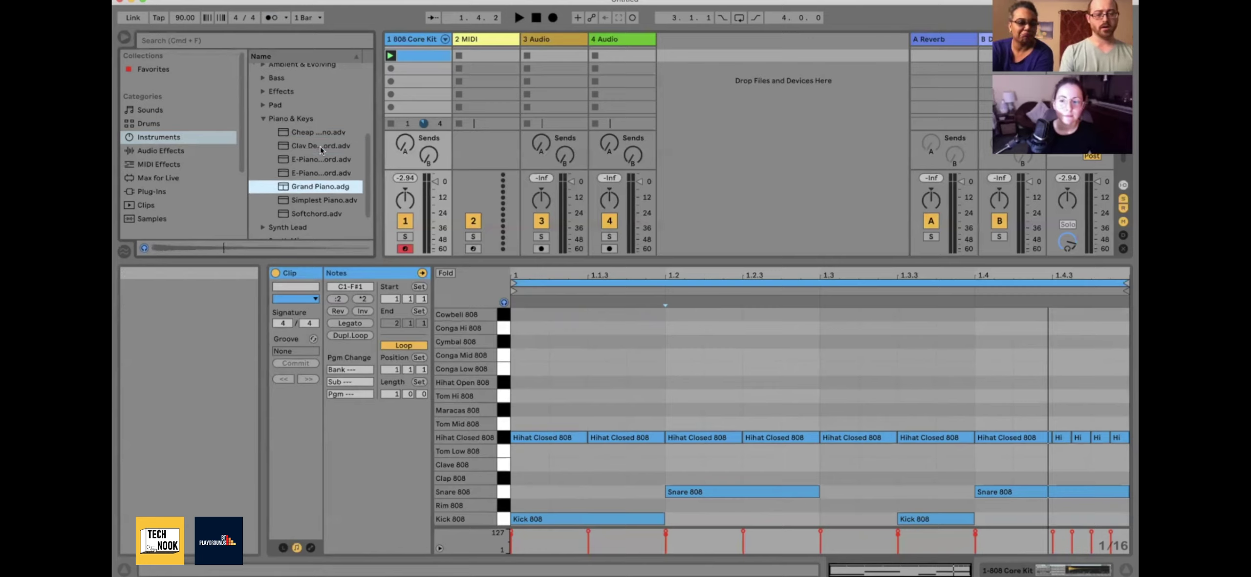
{"action": "key", "text": "Down"}
{"action": "key", "text": "Down"}
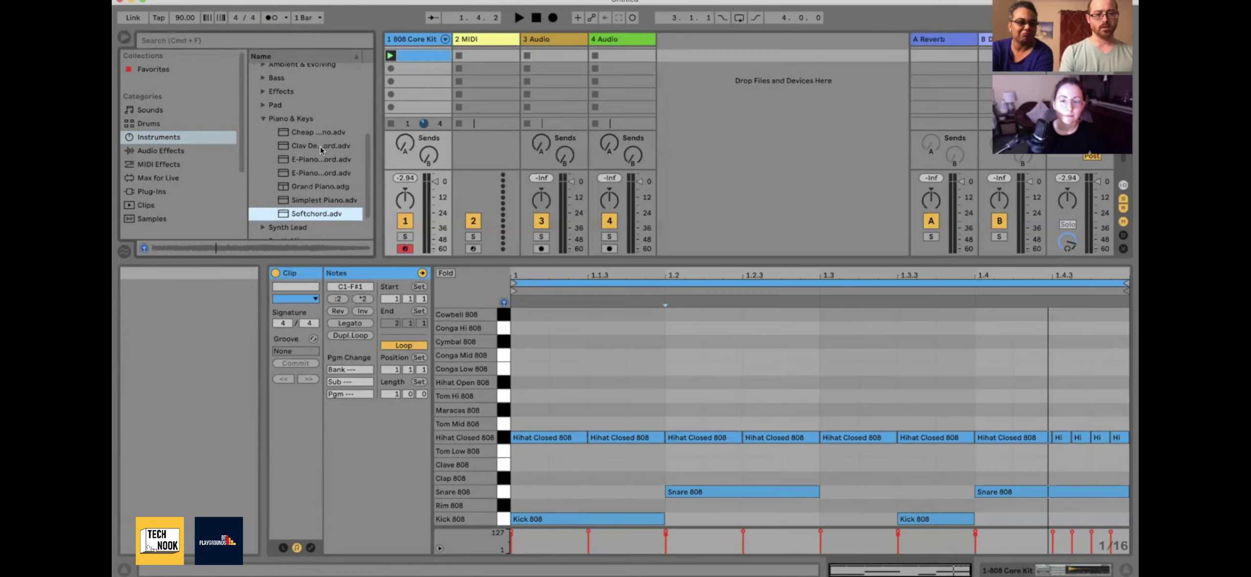
Load the Cheap Electronic Piano preset onto the empty MIDI track 2
{"action": "left_click", "coordinate": [317, 132]}
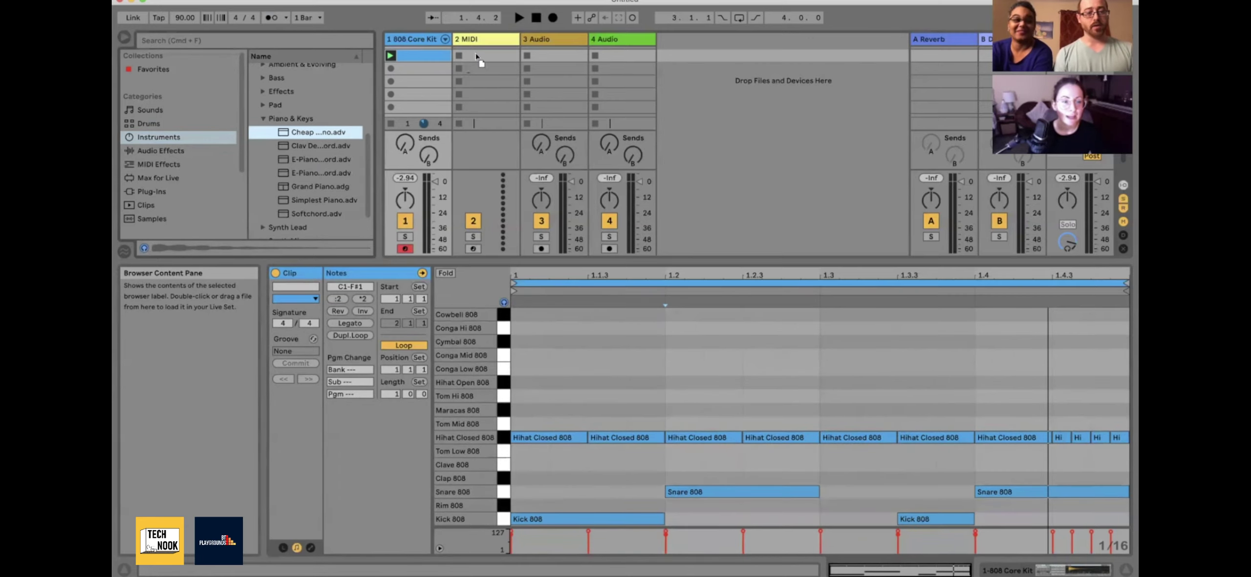
{"action": "left_click", "coordinate": [490, 41]}
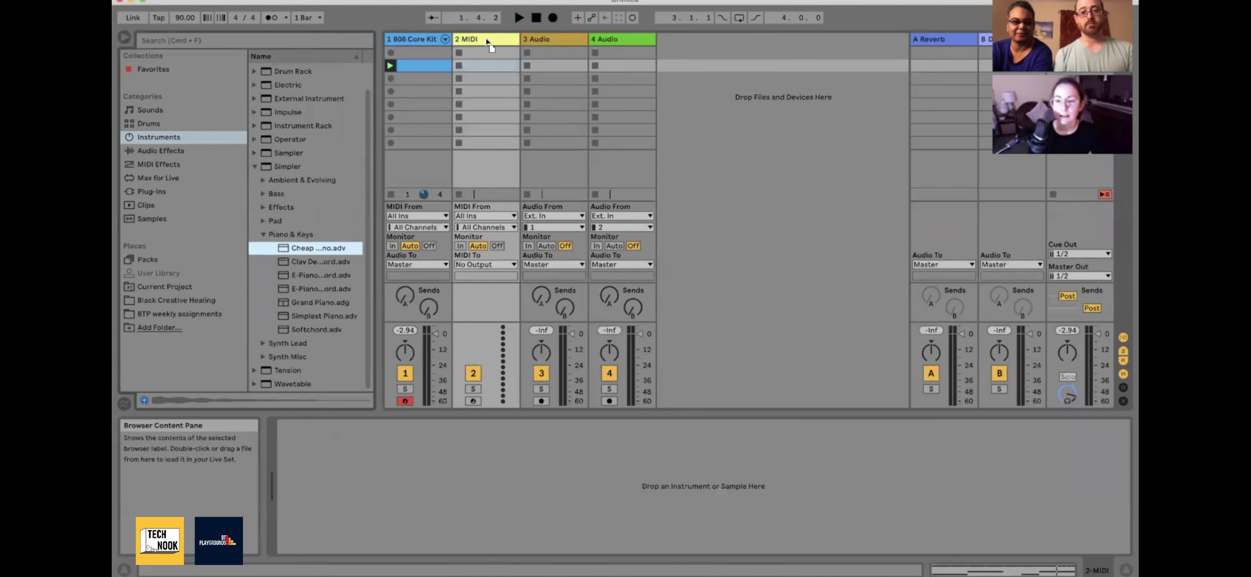
{"action": "left_click_drag", "start_coordinate": [489, 43], "coordinate": [486, 41]}
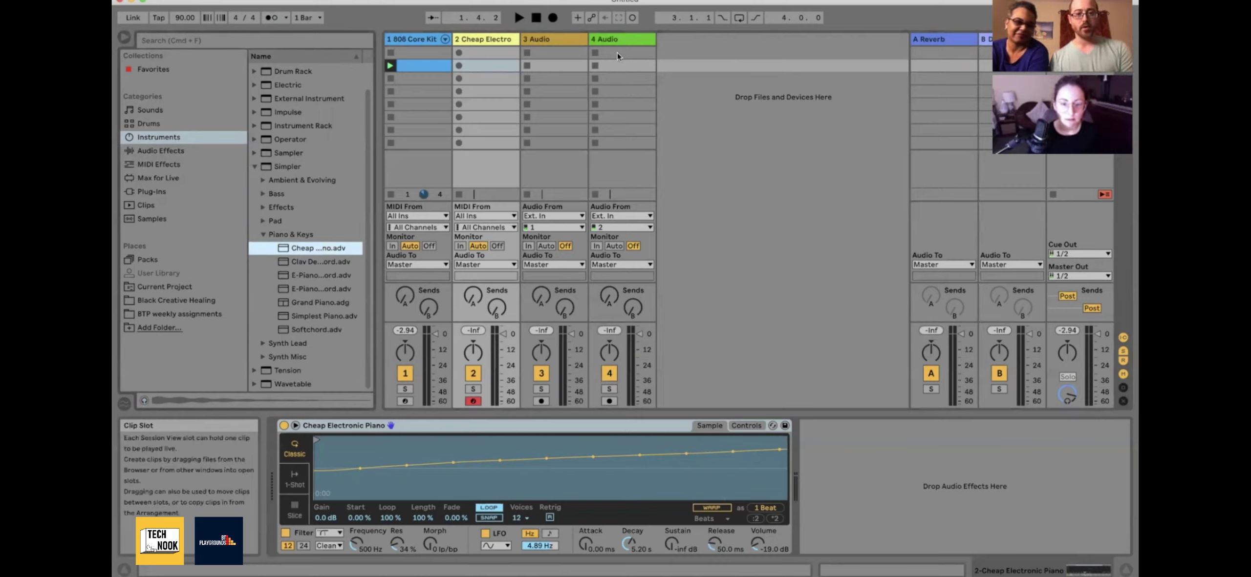
Set the computer keyboard octave to C3 to D4 and try piano notes over the drum loop from the start
{"action": "left_click", "coordinate": [536, 18]}
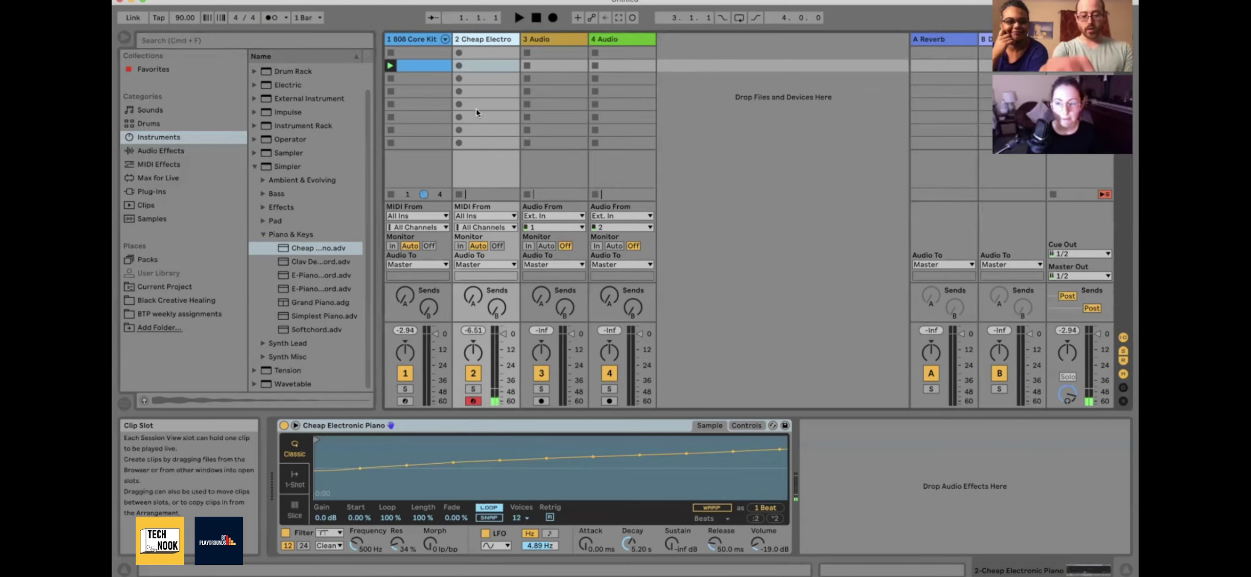
{"action": "key", "text": "z"}
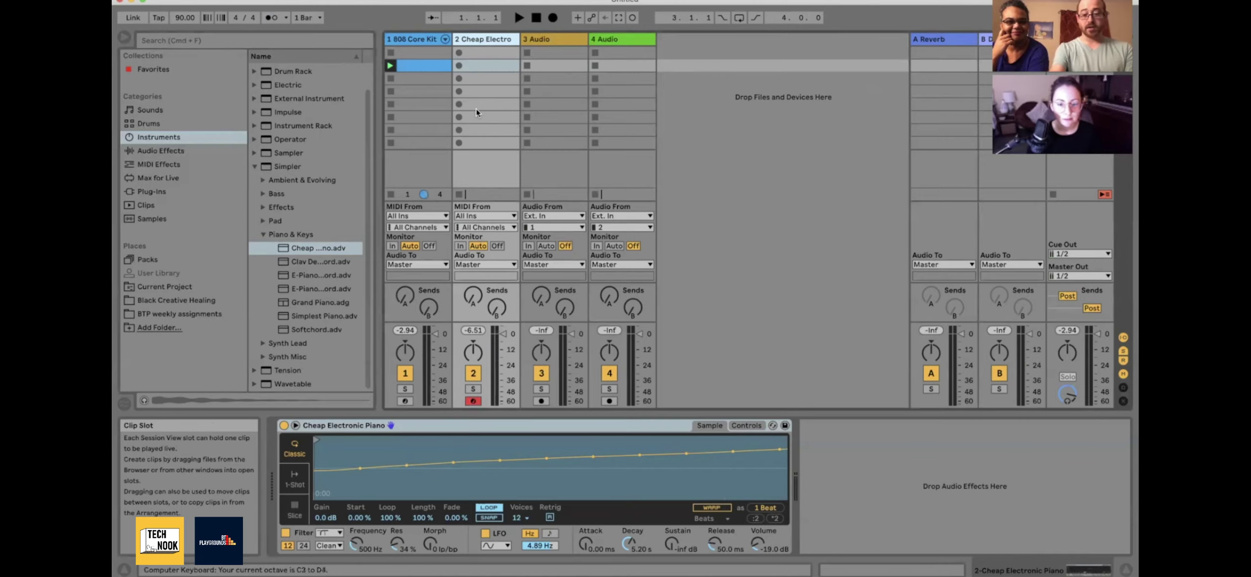
{"action": "key", "text": "a"}
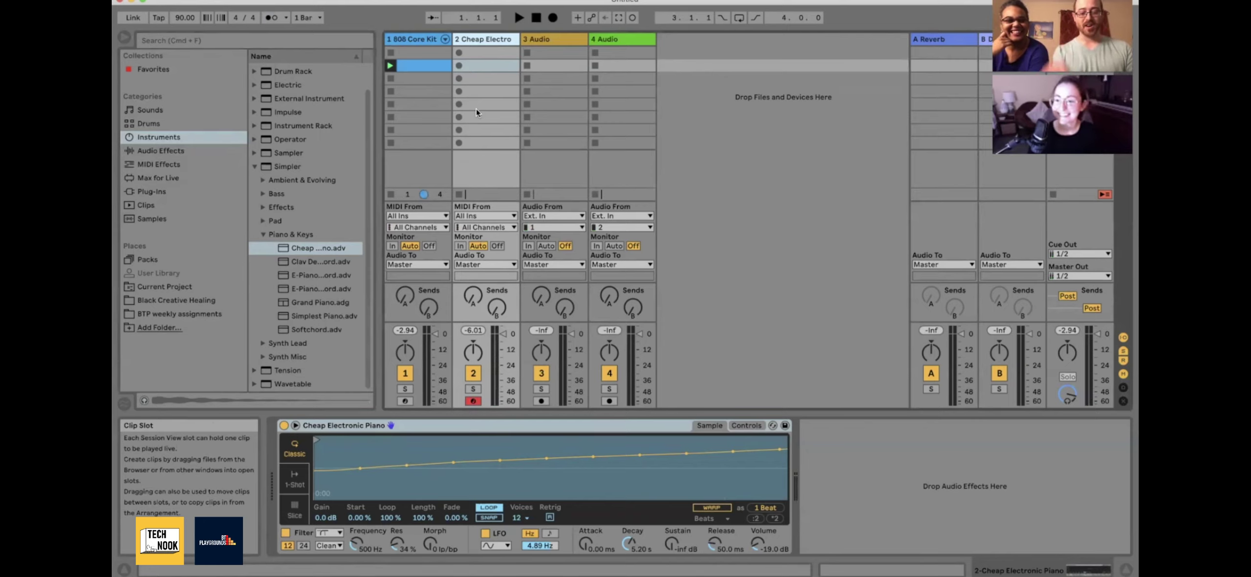
{"action": "key", "text": "space"}
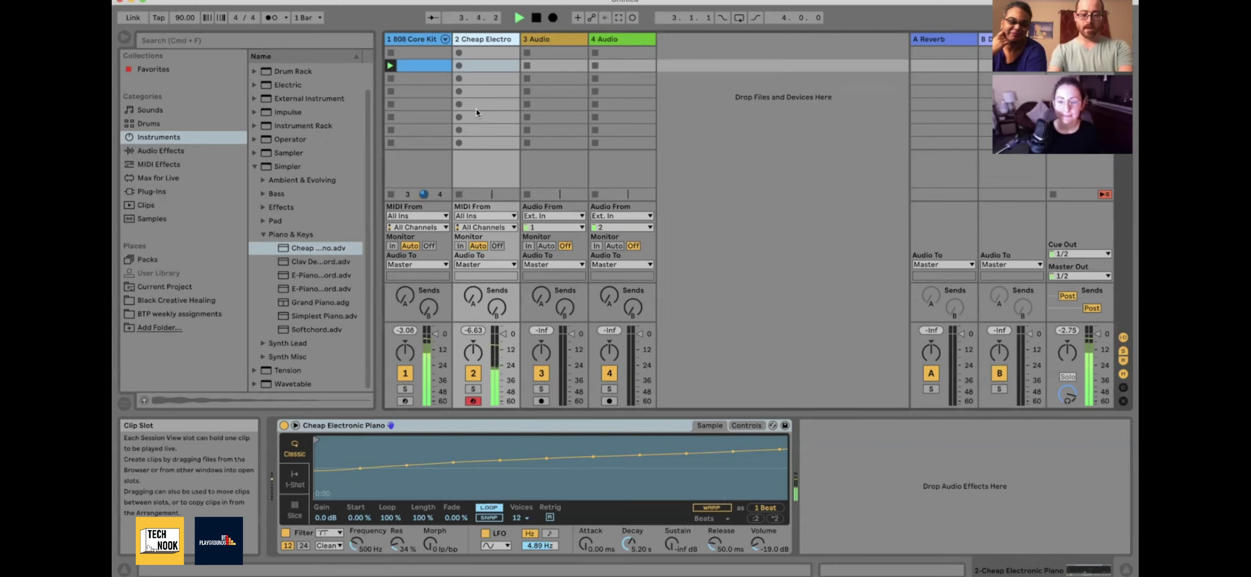
{"action": "key", "text": "space"}
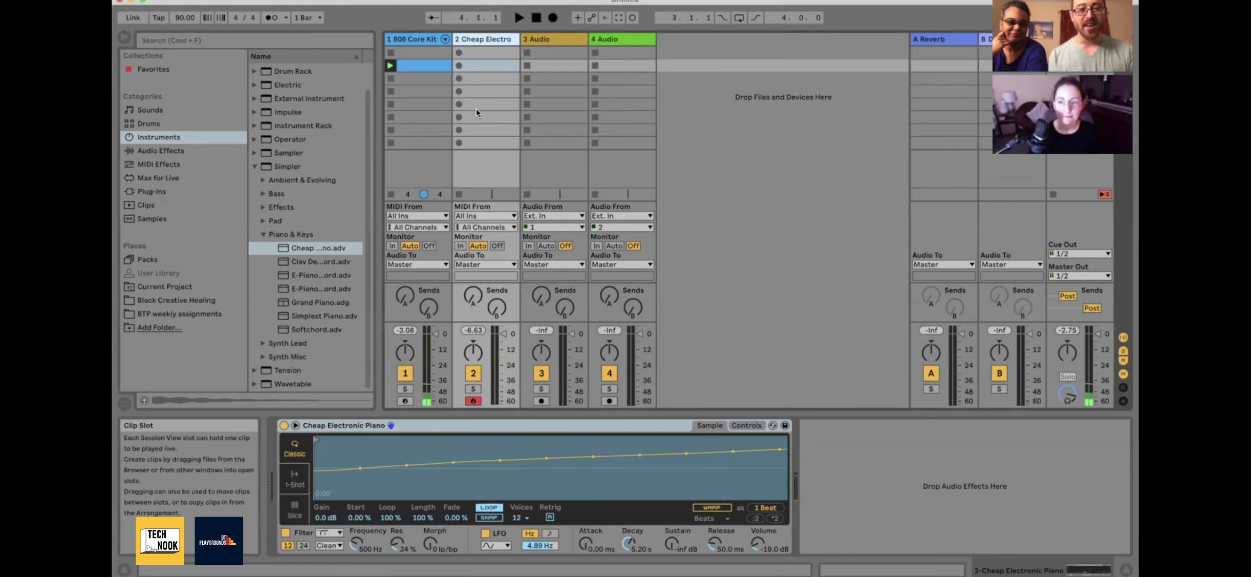
Insert an empty clip in the piano track's second slot and set record quantization to Sixteenth-Note
{"action": "double_click", "coordinate": [478, 67]}
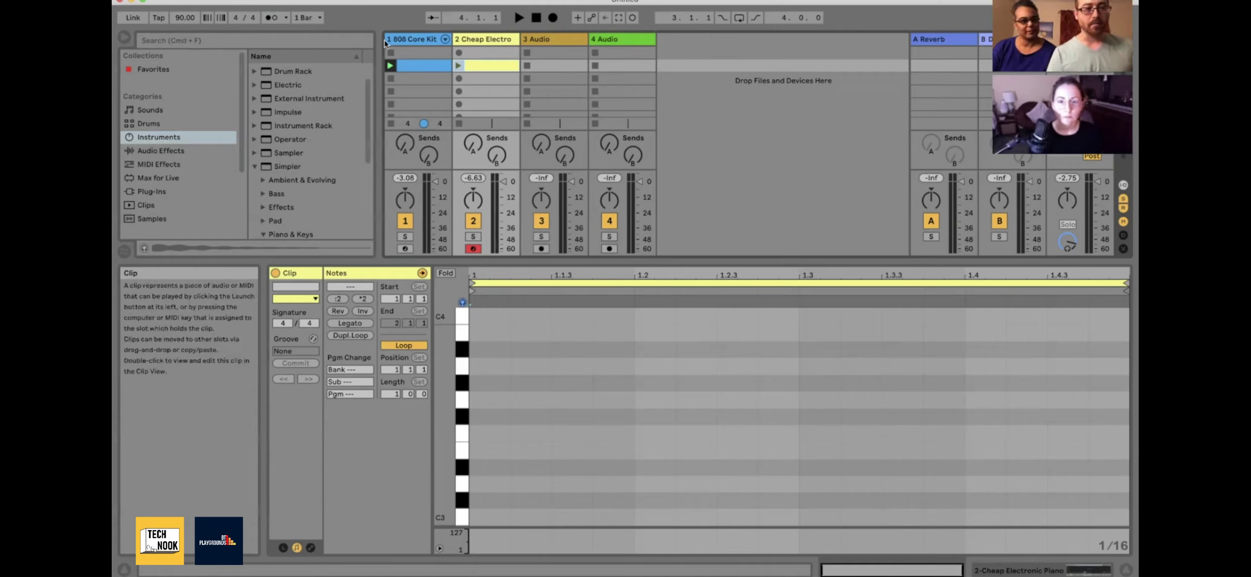
{"action": "left_click", "coordinate": [207, 1]}
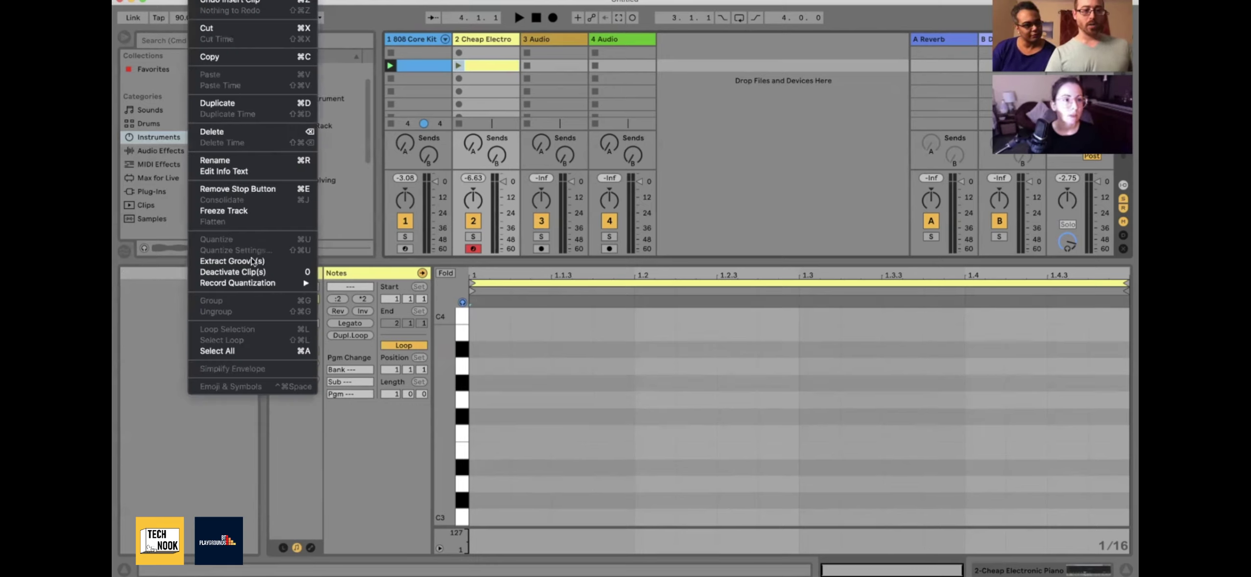
{"action": "mouse_move", "coordinate": [247, 286]}
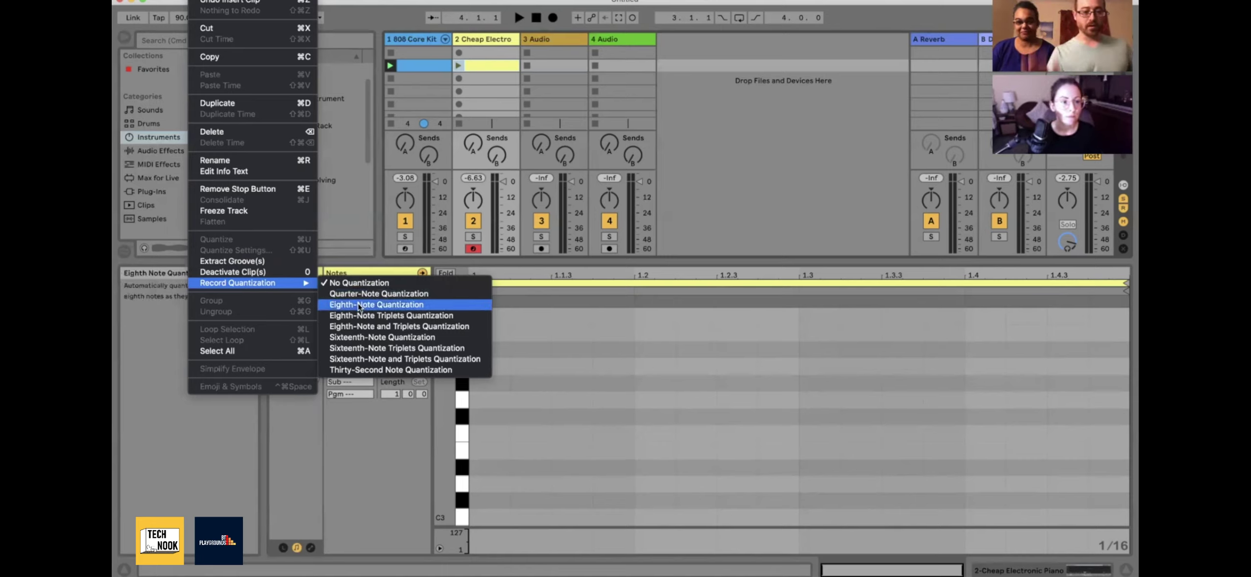
{"action": "left_click", "coordinate": [364, 339]}
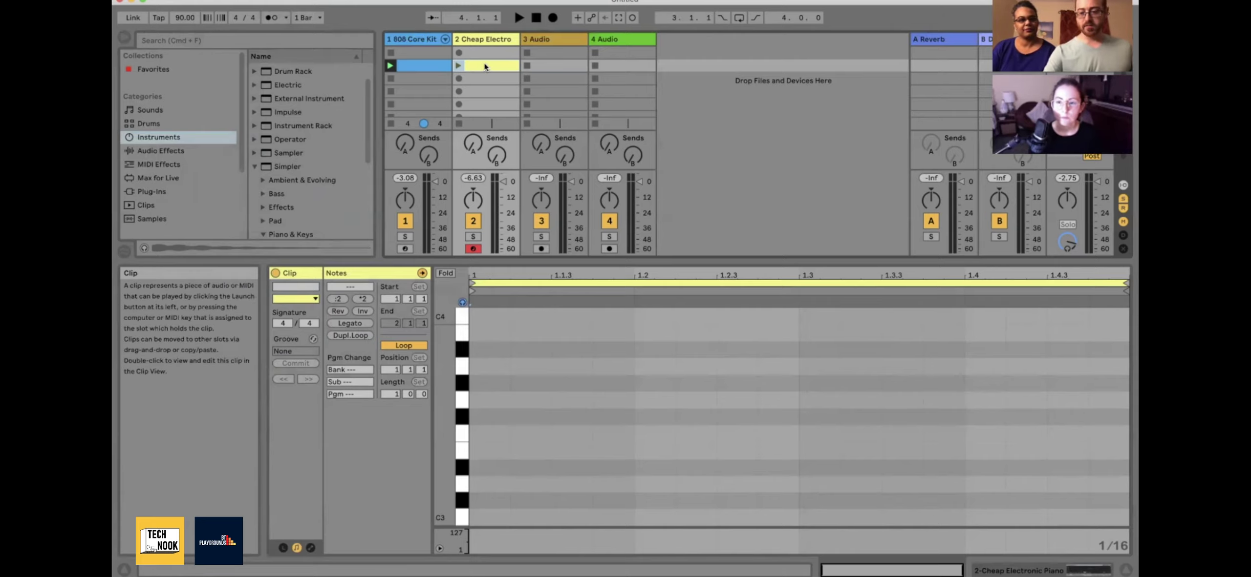
Replace the piano track's empty clip with a new one and extend its loop and end to two bars
{"action": "key", "text": "Delete"}
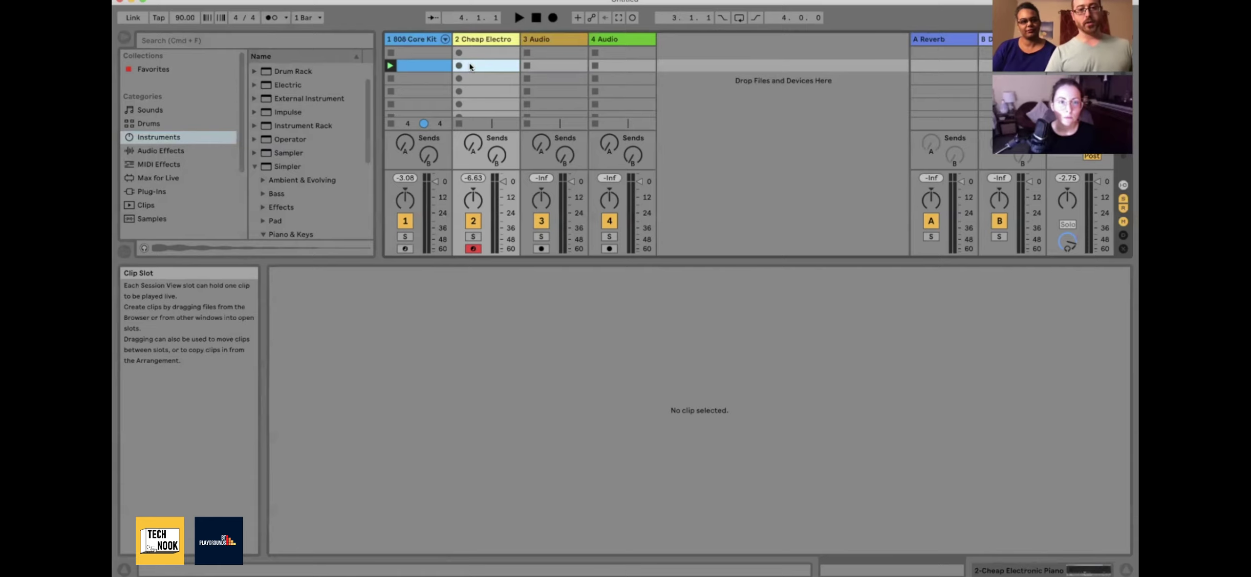
{"action": "double_click", "coordinate": [470, 67]}
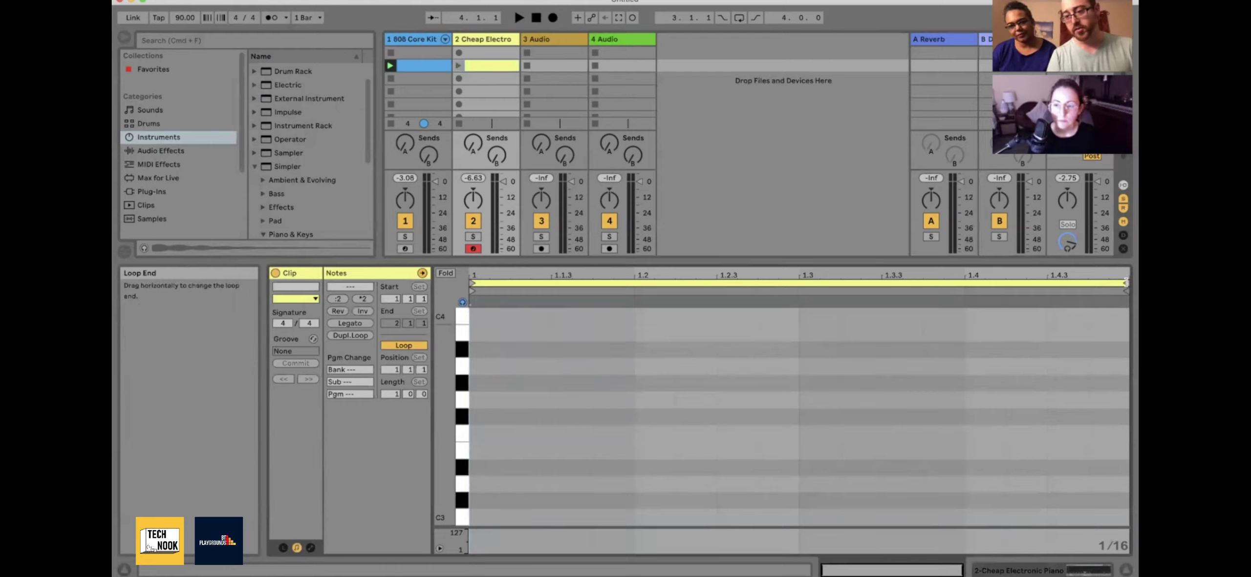
{"action": "left_click", "coordinate": [1125, 282]}
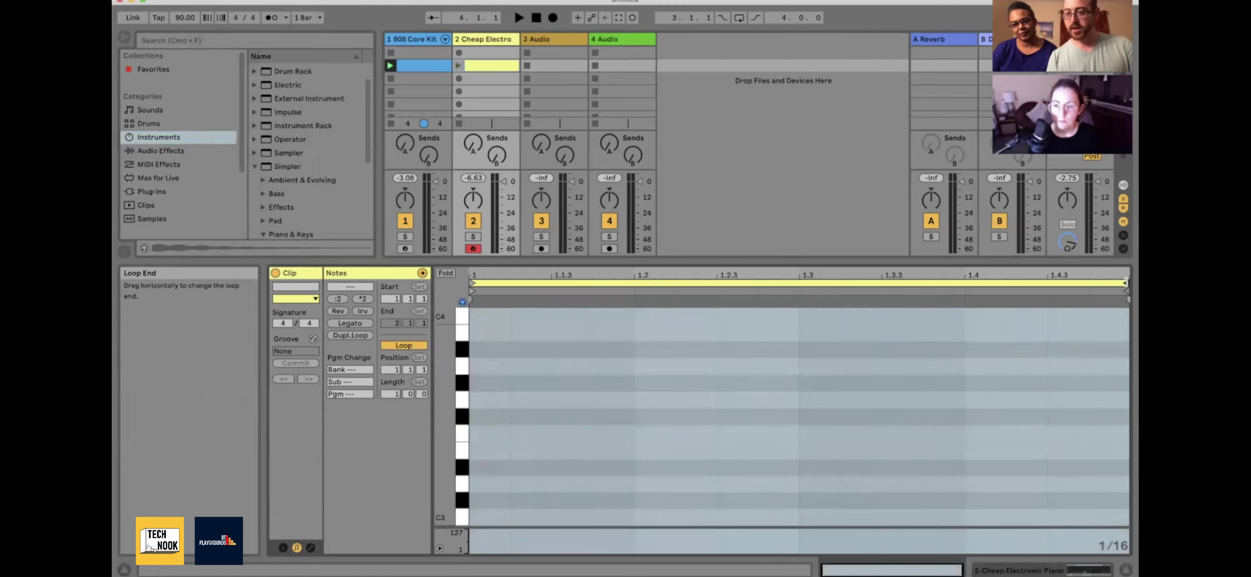
{"action": "left_click_drag", "start_coordinate": [1125, 283], "coordinate": [1103, 283]}
{"action": "scroll", "coordinate": [1107, 299], "scroll_direction": "right", "scroll_amount": 5}
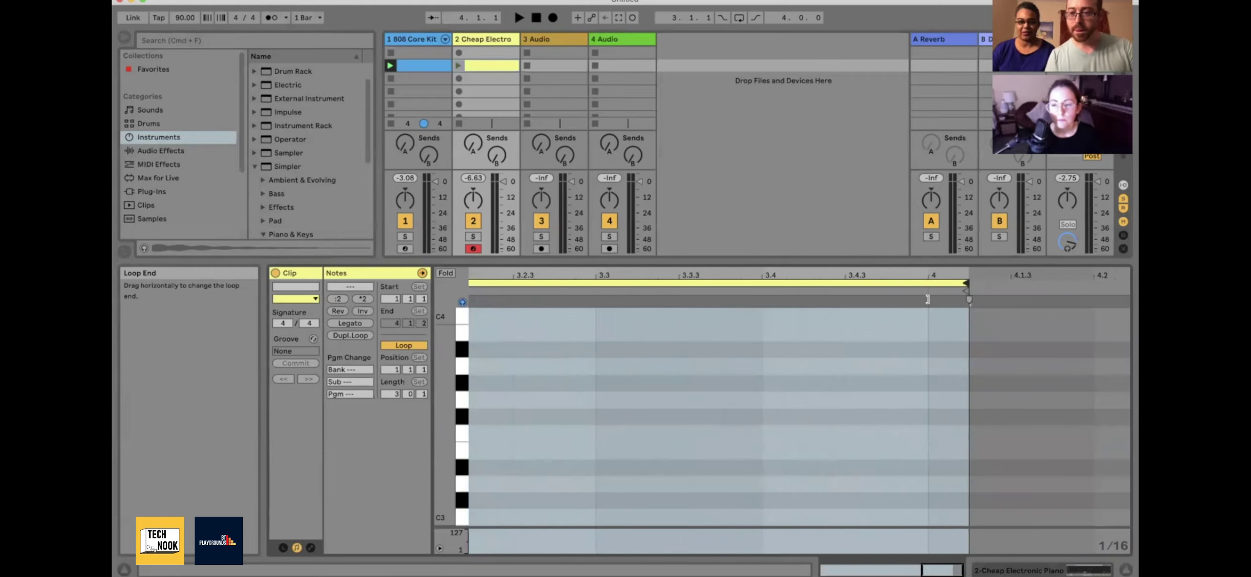
{"action": "left_click_drag", "start_coordinate": [927, 299], "coordinate": [577, 338]}
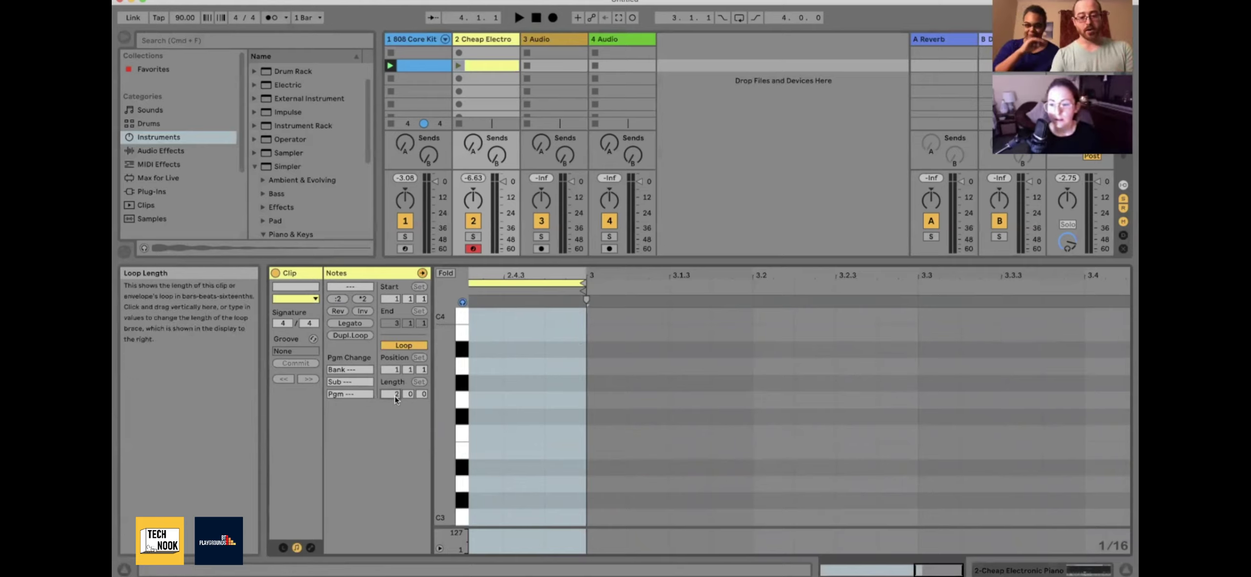
Try loop lengths of 4 bars and 1 bar for the piano clip, ending on a length of 2 bars
{"action": "key", "text": "Return"}
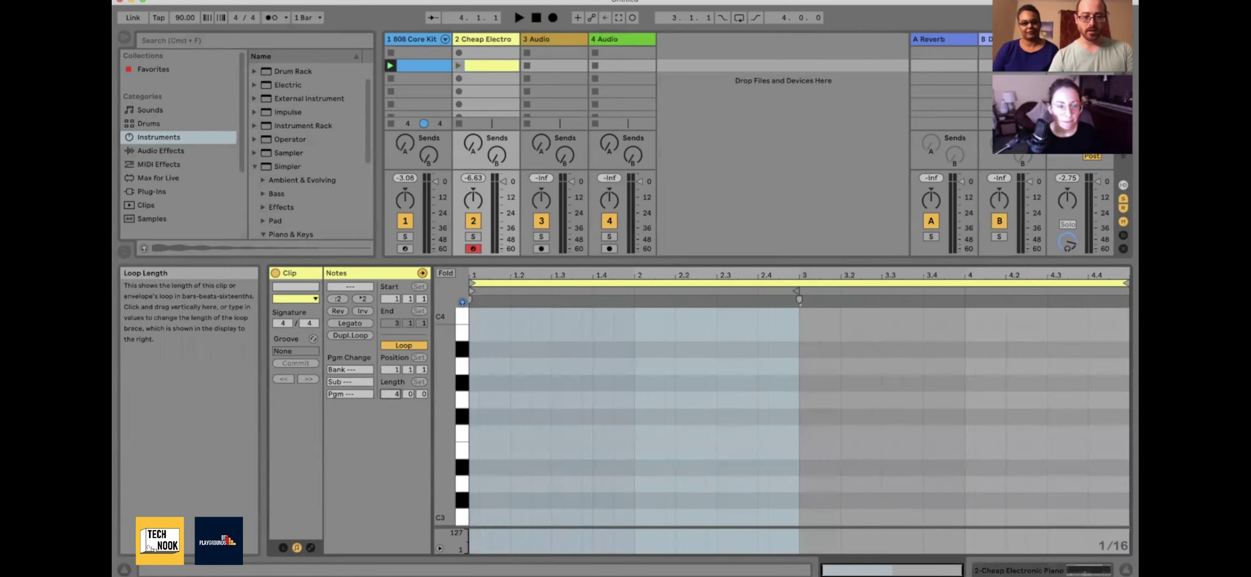
{"action": "type", "text": "1"}
{"action": "key", "text": "Return"}
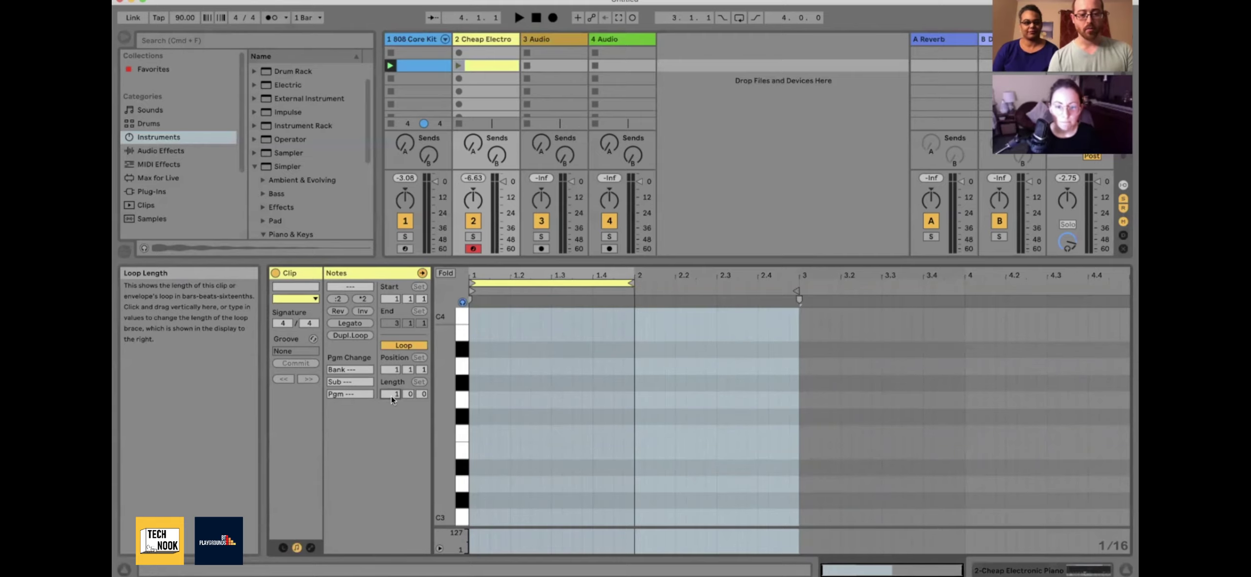
{"action": "type", "text": "2"}
{"action": "key", "text": "Return"}
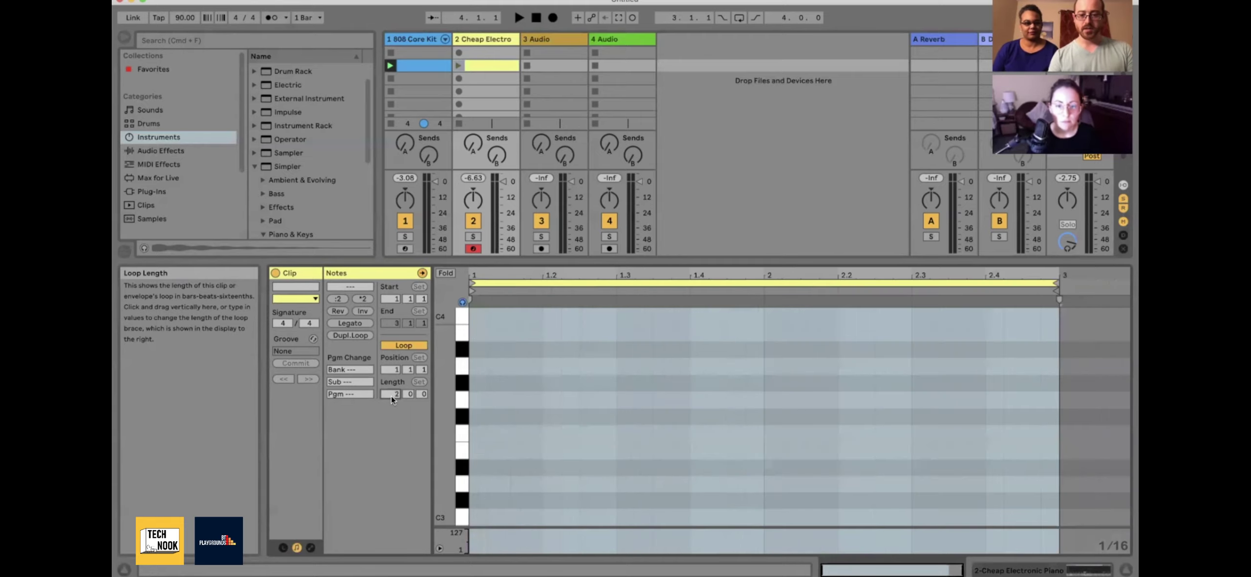
Check the metronome's count-in, sound and rhythm options and briefly switch the metronome on and off
{"action": "left_click", "coordinate": [683, 362]}
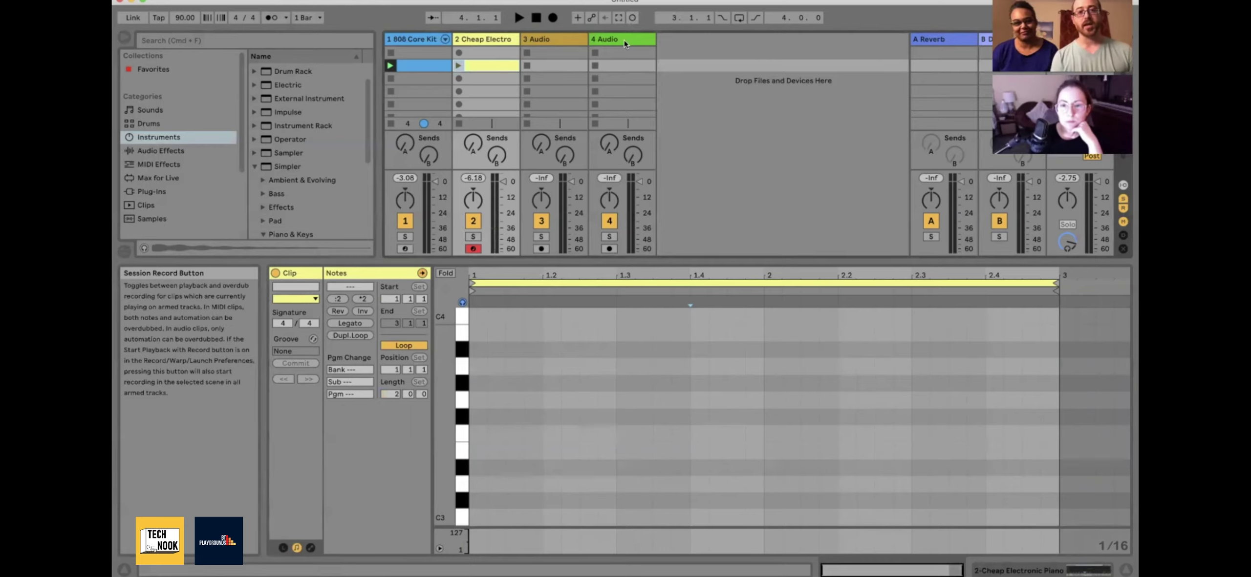
{"action": "left_click", "coordinate": [489, 65]}
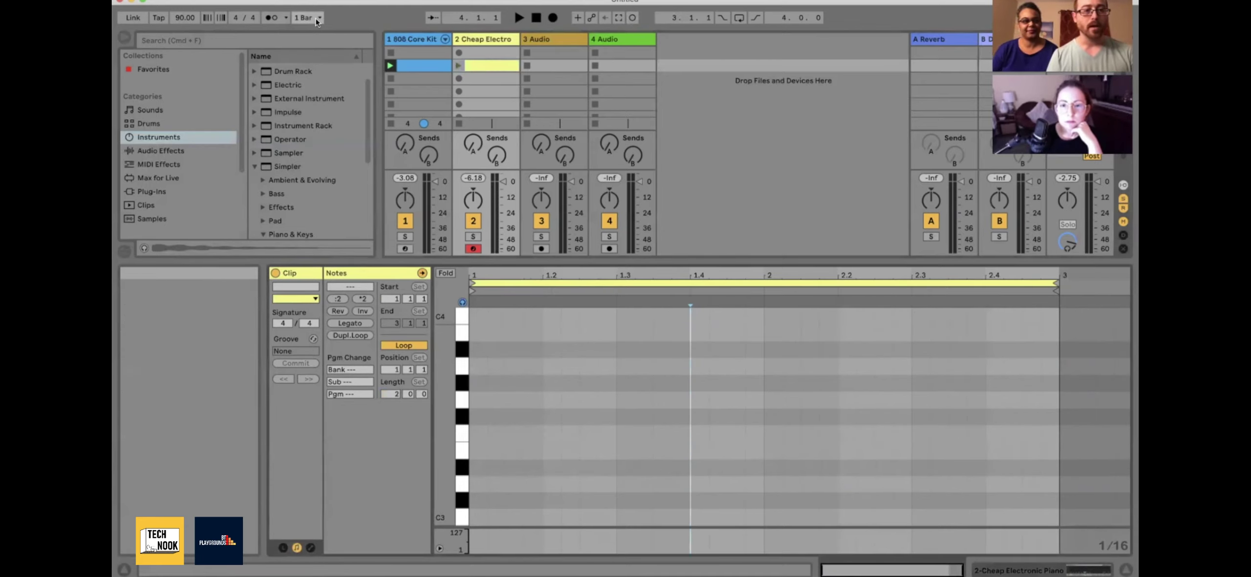
{"action": "left_click", "coordinate": [285, 18]}
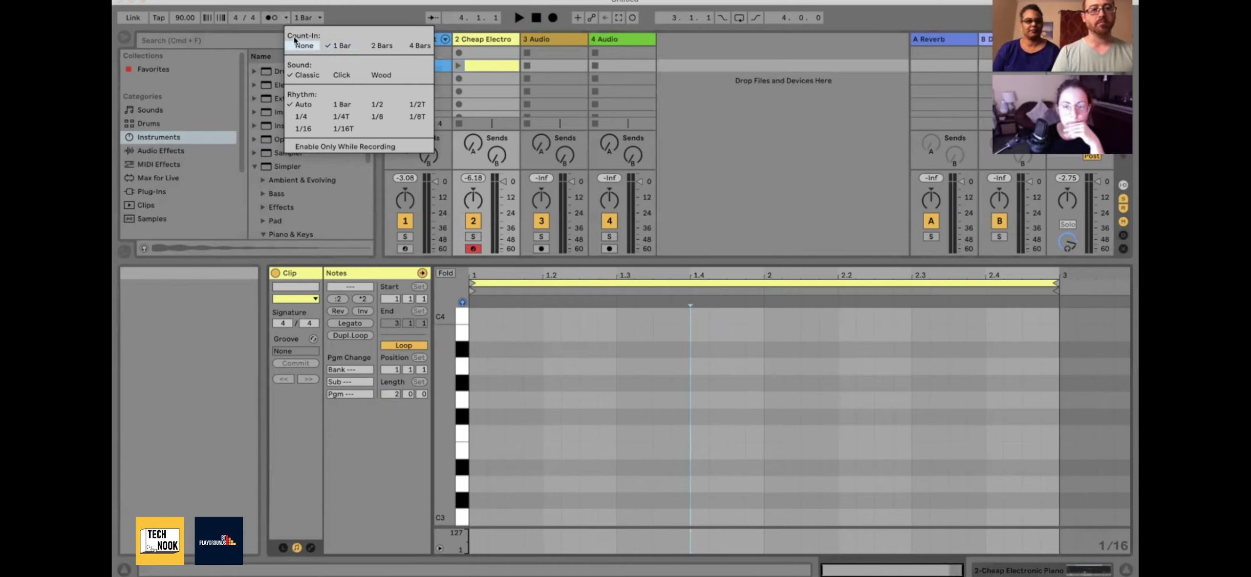
{"action": "left_click", "coordinate": [288, 18]}
{"action": "left_click", "coordinate": [272, 20]}
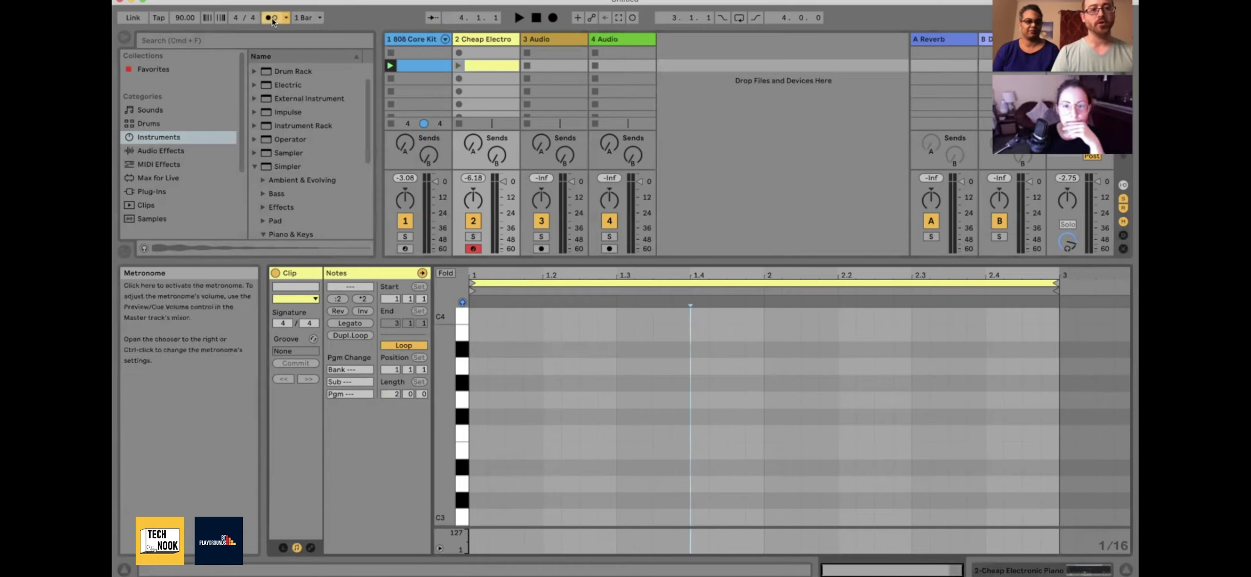
{"action": "left_click", "coordinate": [272, 19]}
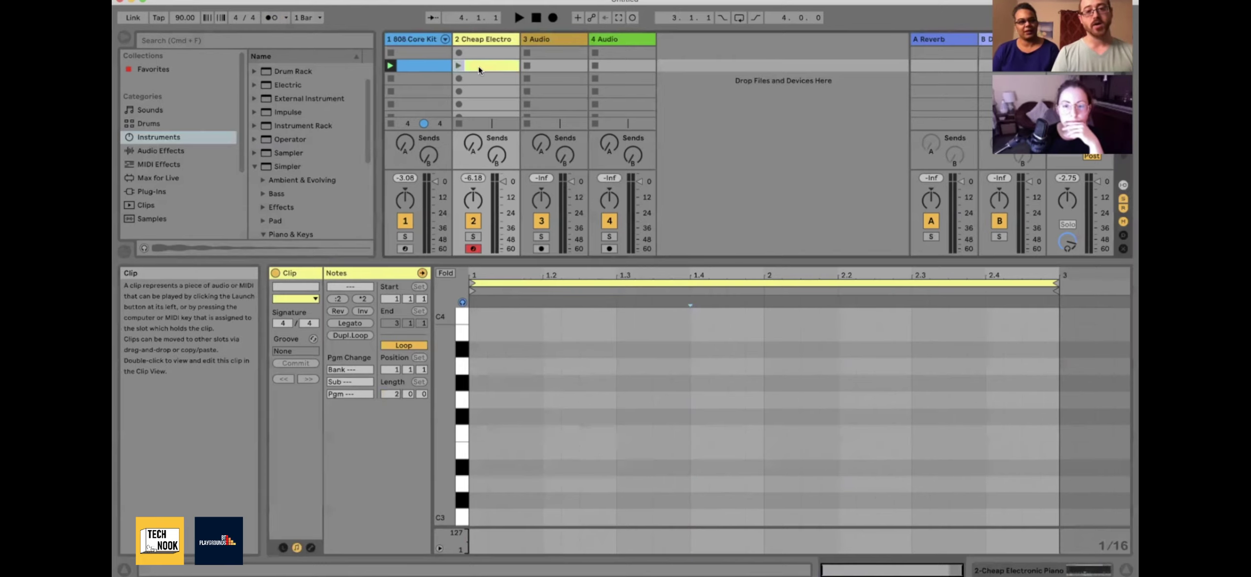
Check the Session Record options and record a melody into the piano track's two-bar clip
{"action": "right_click", "coordinate": [633, 19]}
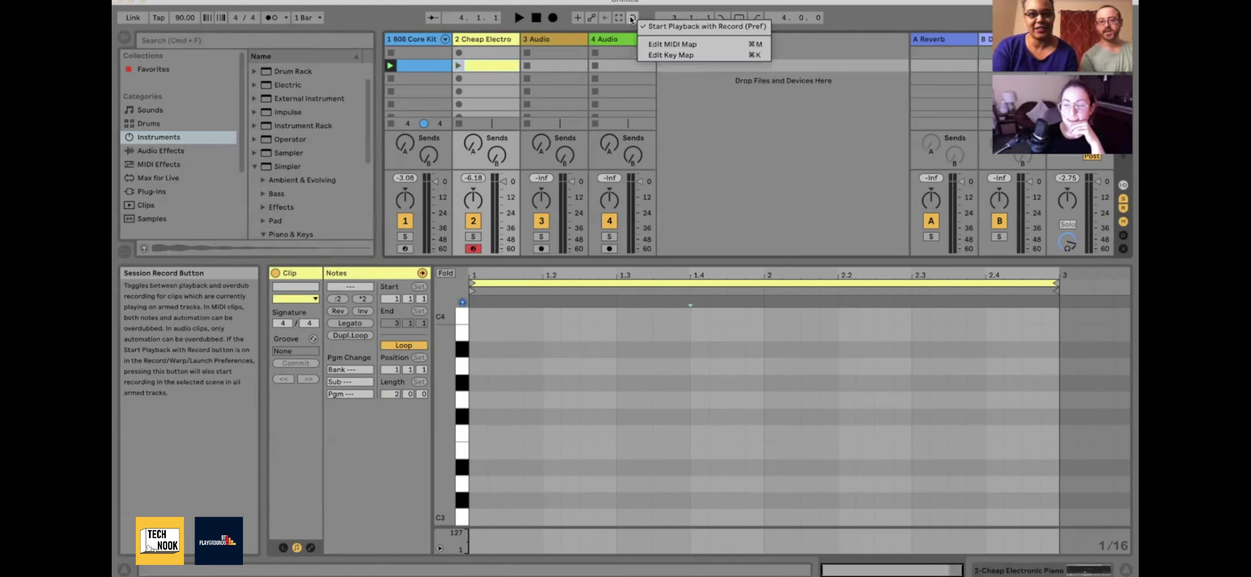
{"action": "left_click", "coordinate": [632, 19]}
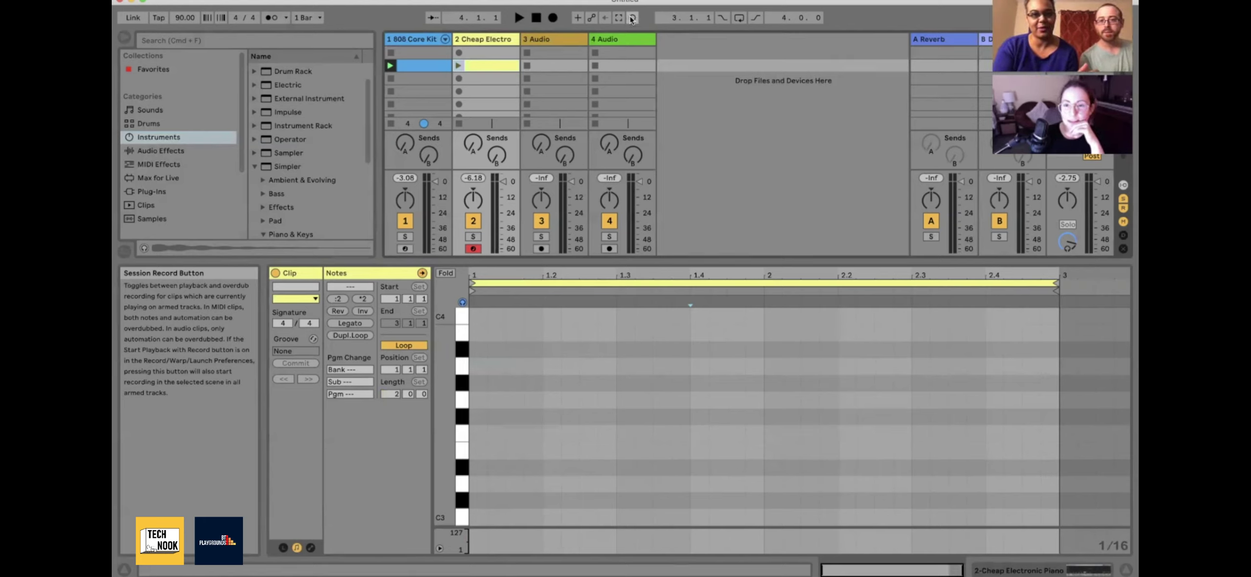
{"action": "left_click", "coordinate": [632, 19]}
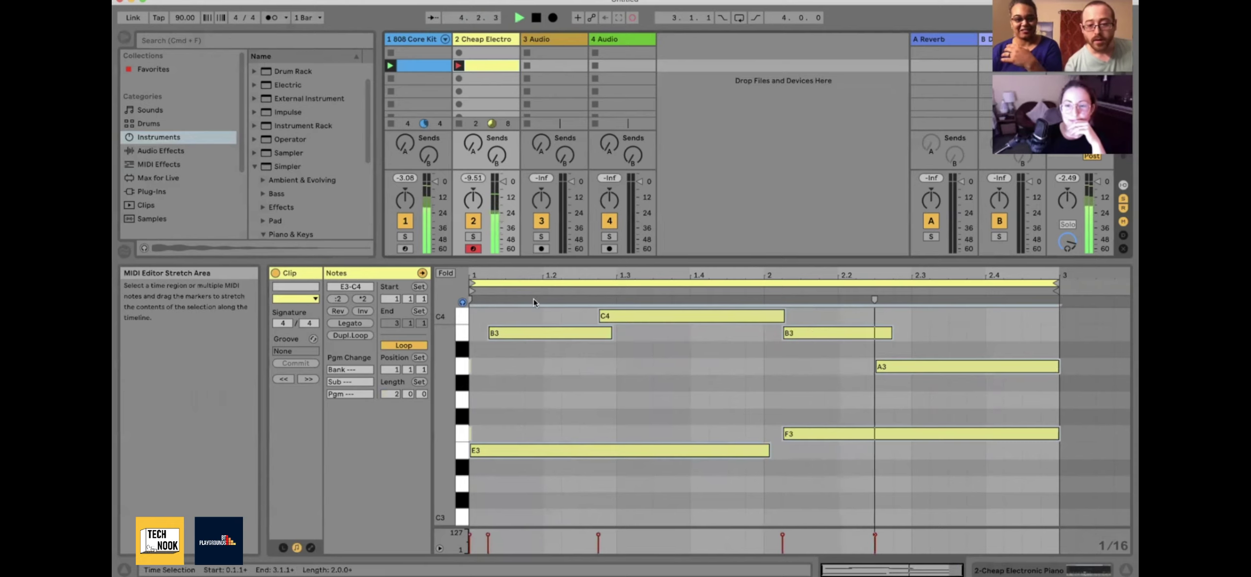
Shift all recorded piano notes one sixteenth earlier, and move the A3 note to 2.2.3 and the E3 note to 1.1.1
{"action": "left_click_drag", "start_coordinate": [510, 334], "coordinate": [576, 336]}
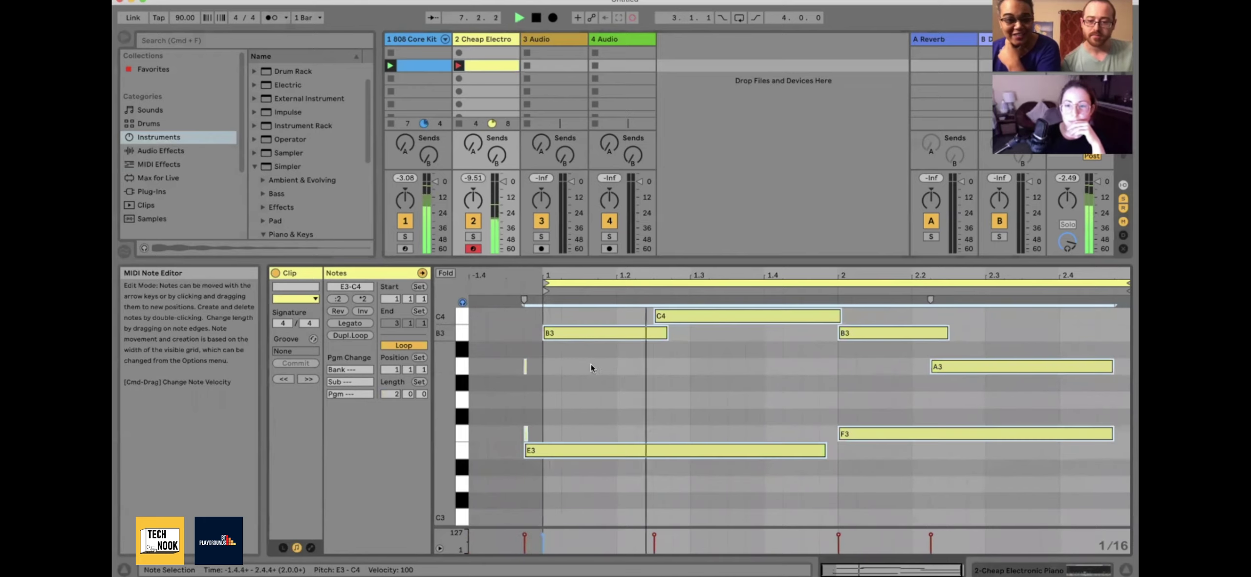
{"action": "left_click", "coordinate": [596, 366]}
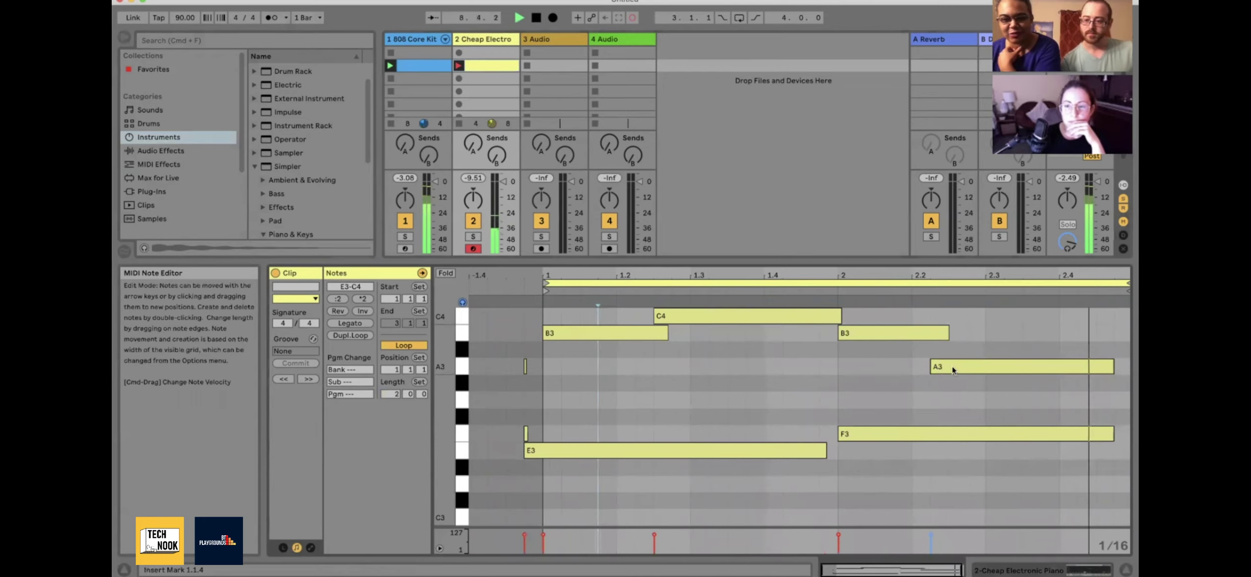
{"action": "left_click_drag", "start_coordinate": [955, 365], "coordinate": [969, 373]}
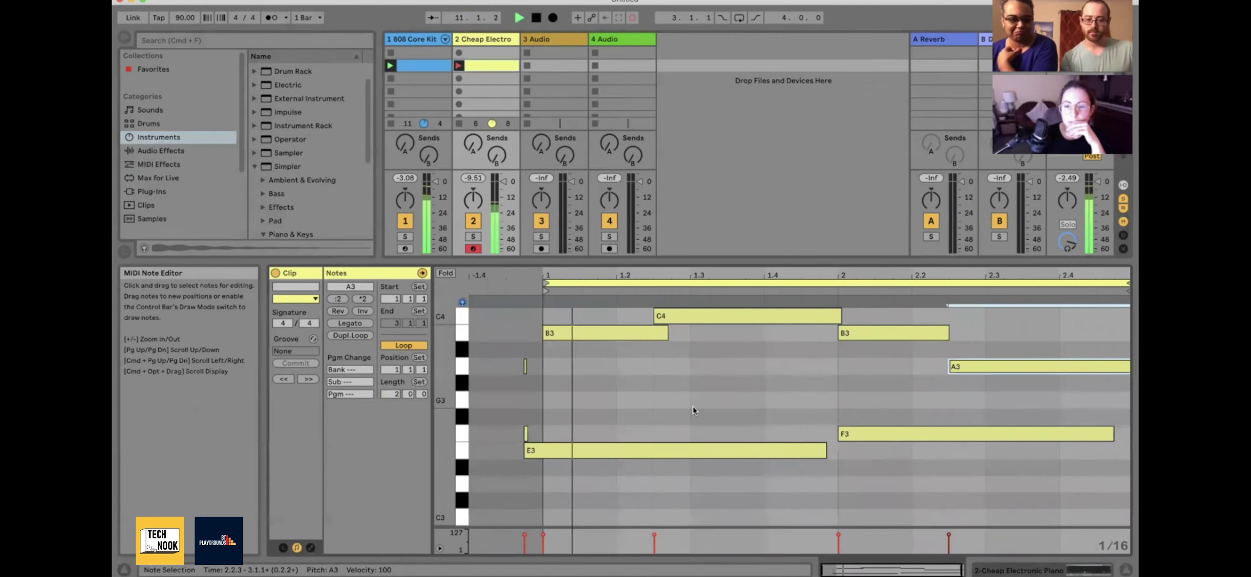
{"action": "left_click_drag", "start_coordinate": [560, 452], "coordinate": [576, 452]}
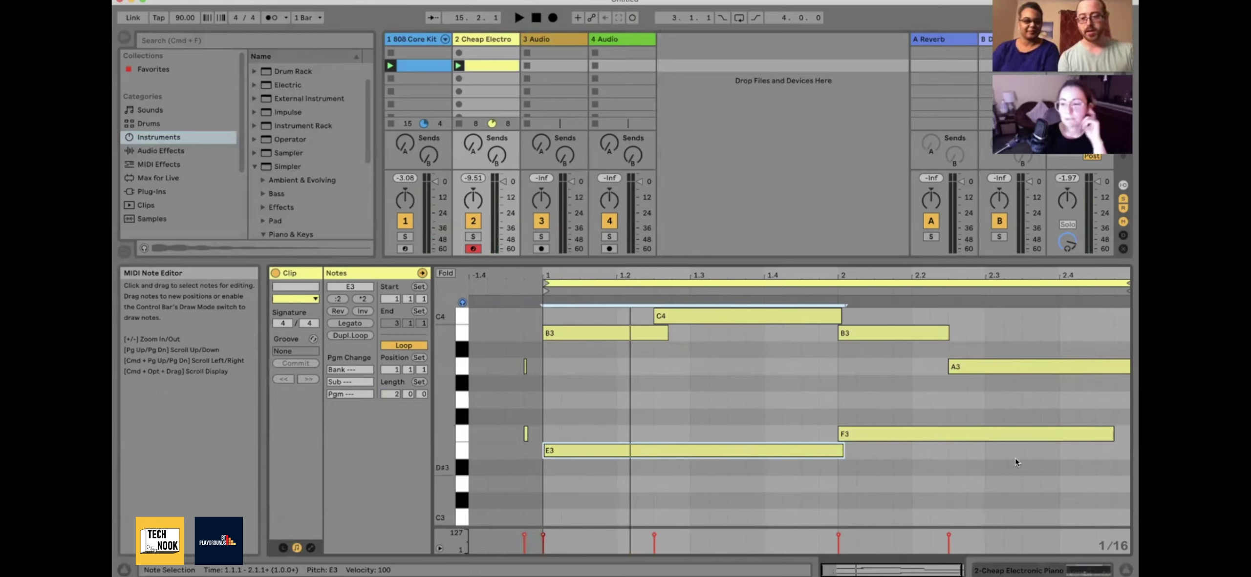
Select the piano notes from 1.1.1 to 3.1.1, try semitone and octave shifts, settle one octave lower, and play them with the drums
{"action": "left_click", "coordinate": [1051, 473]}
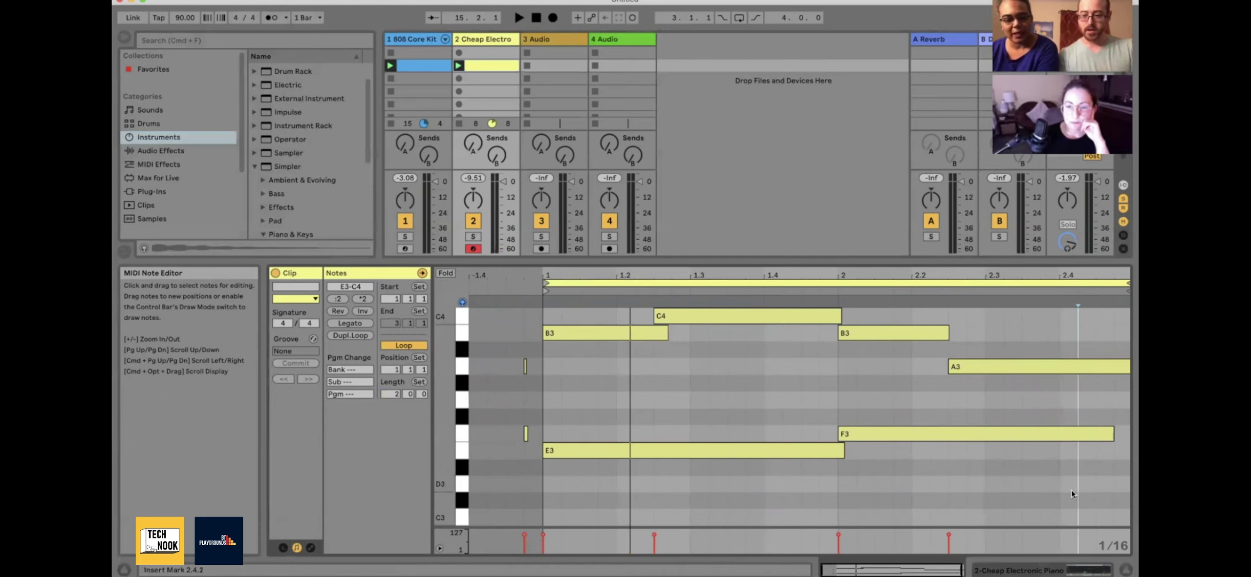
{"action": "left_click_drag", "start_coordinate": [1072, 490], "coordinate": [590, 303]}
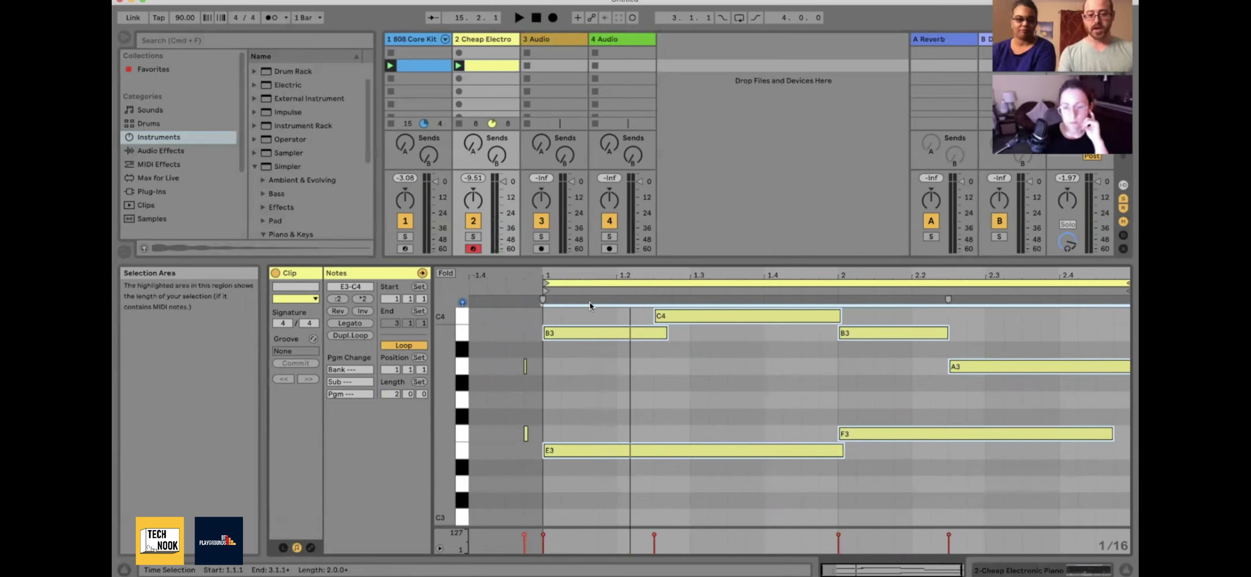
{"action": "key", "text": "Down"}
{"action": "key", "text": "Down"}
{"action": "key", "text": "Up"}
{"action": "key", "text": "Up"}
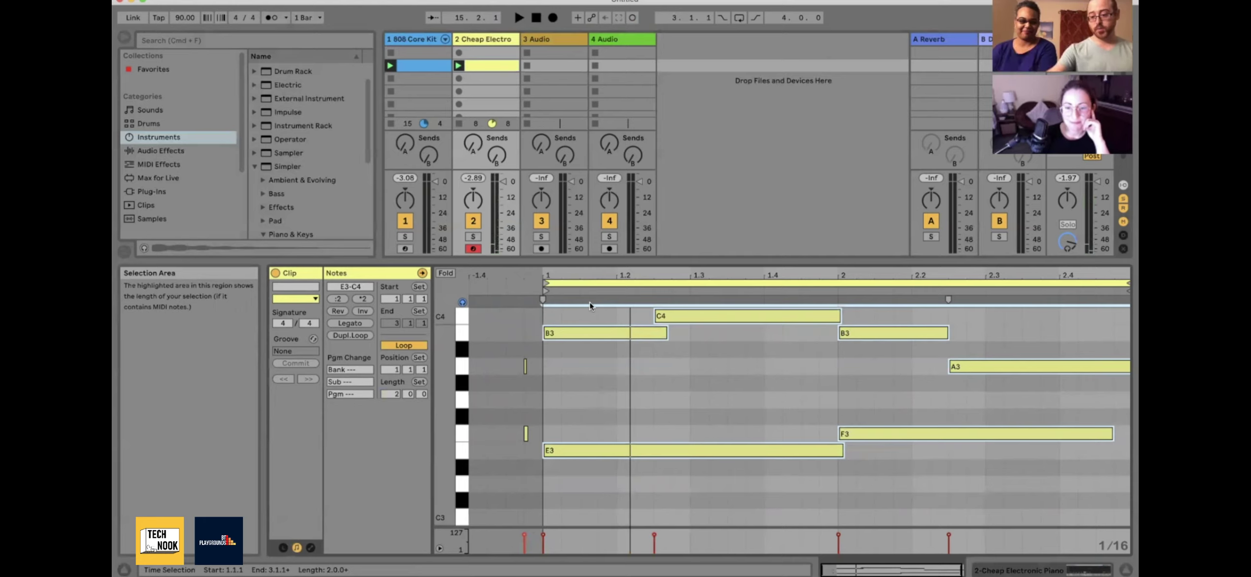
{"action": "key", "text": "shift+Up"}
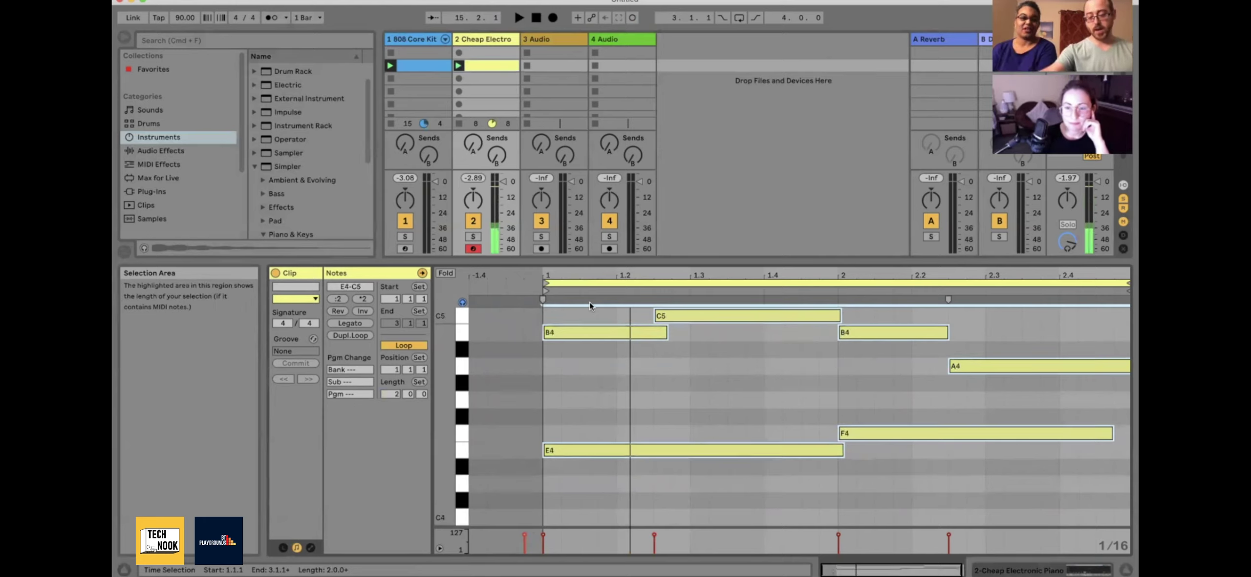
{"action": "key", "text": "shift+Down"}
{"action": "key", "text": "shift+Down"}
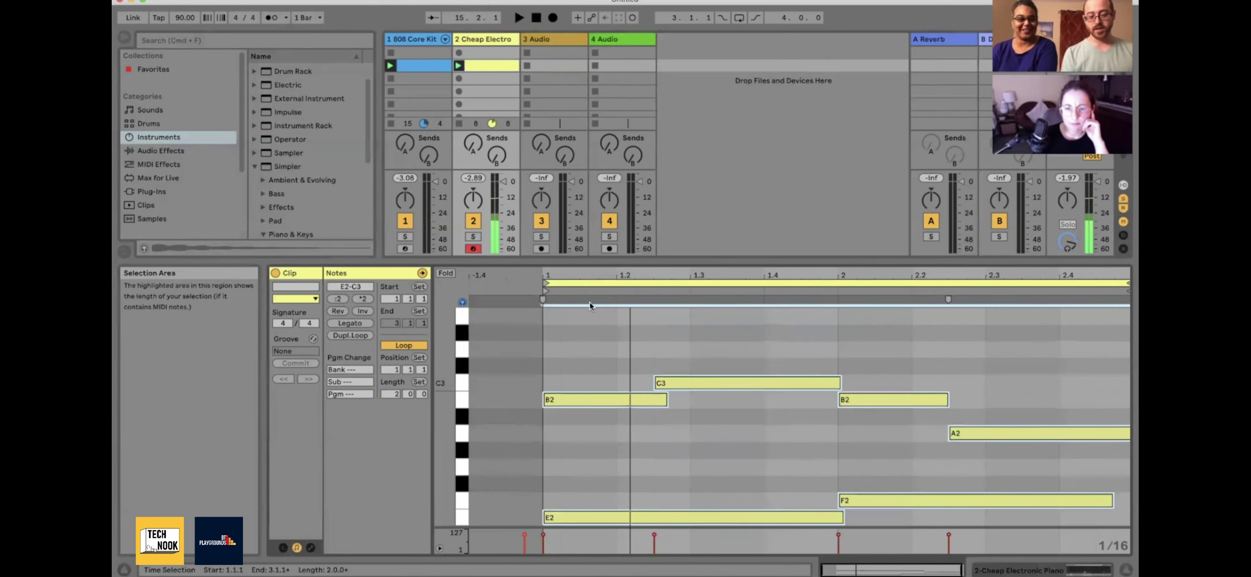
{"action": "key", "text": "space"}
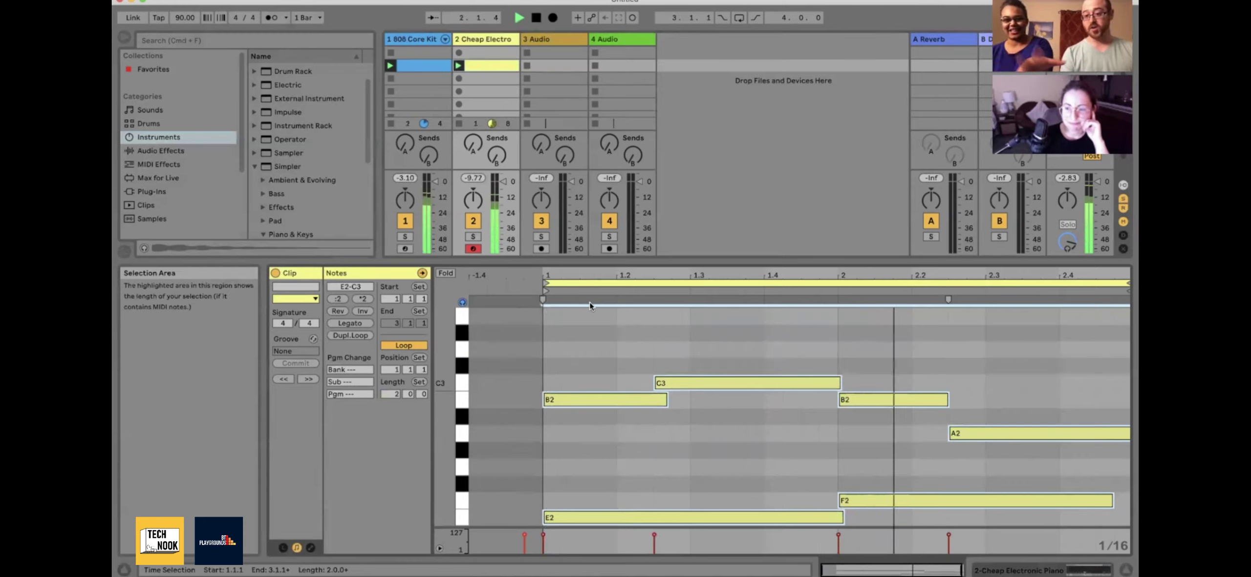
{"action": "key", "text": "space"}
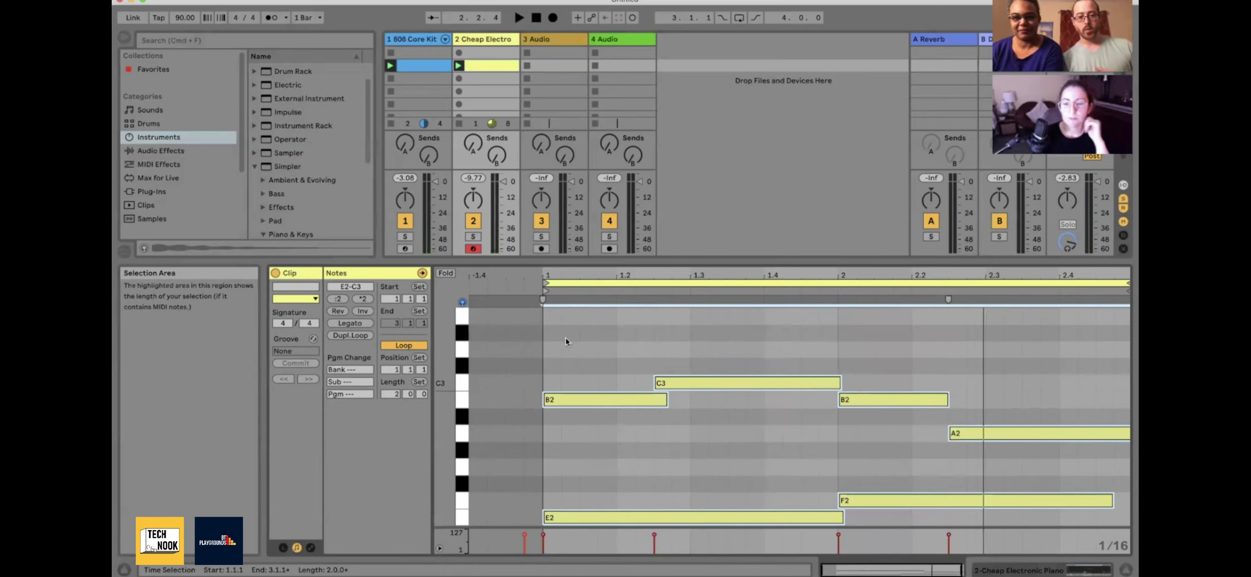
Try a D3 note from 1.1.1 to 1.2.4 in the piano clip, audition it with the drums, and delete it
{"action": "double_click", "coordinate": [550, 350]}
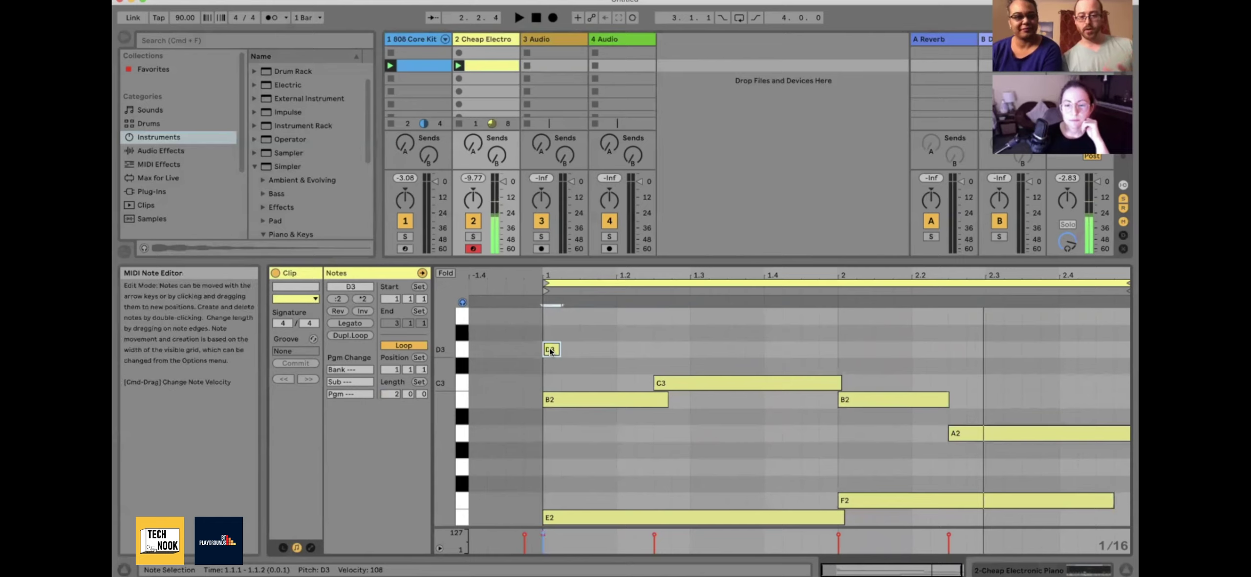
{"action": "left_click_drag", "start_coordinate": [559, 349], "coordinate": [680, 362]}
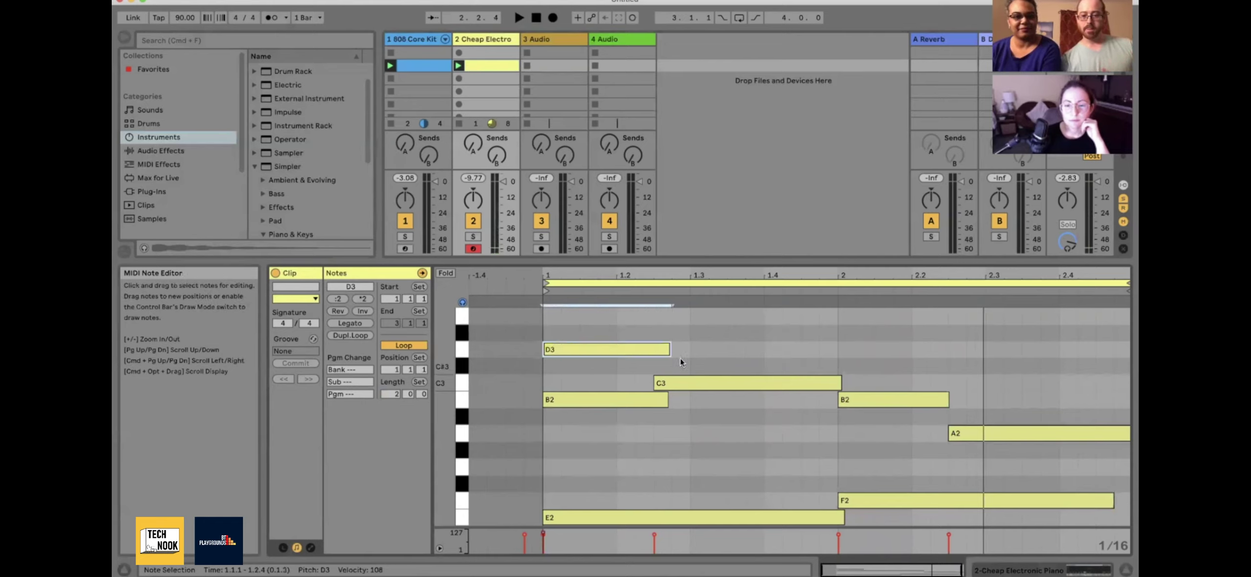
{"action": "key", "text": "space"}
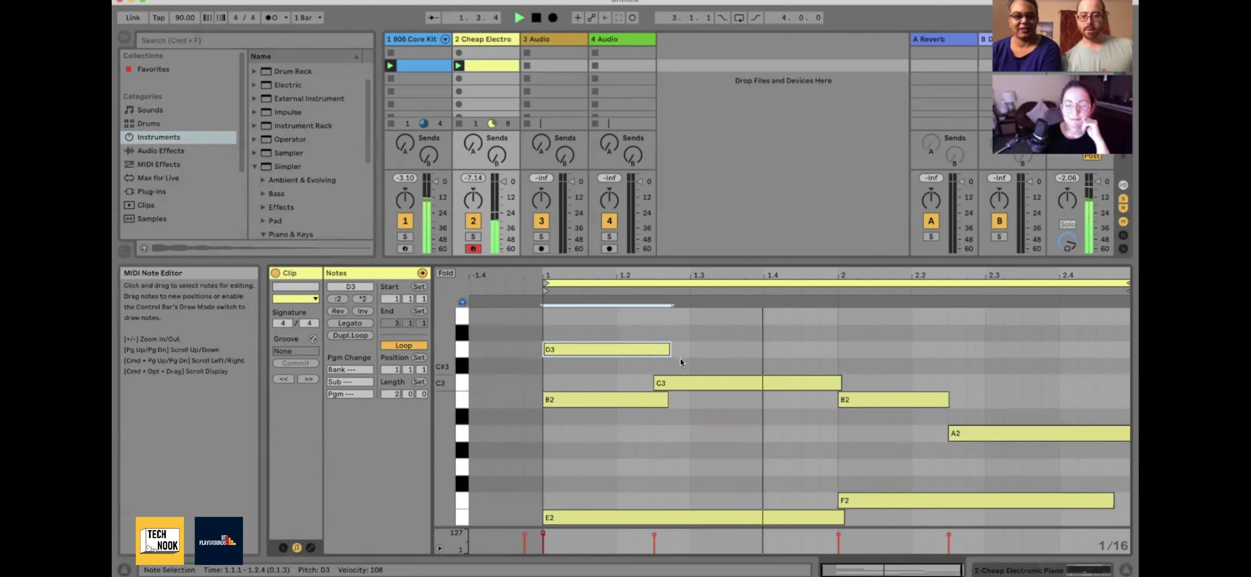
{"action": "key", "text": "space"}
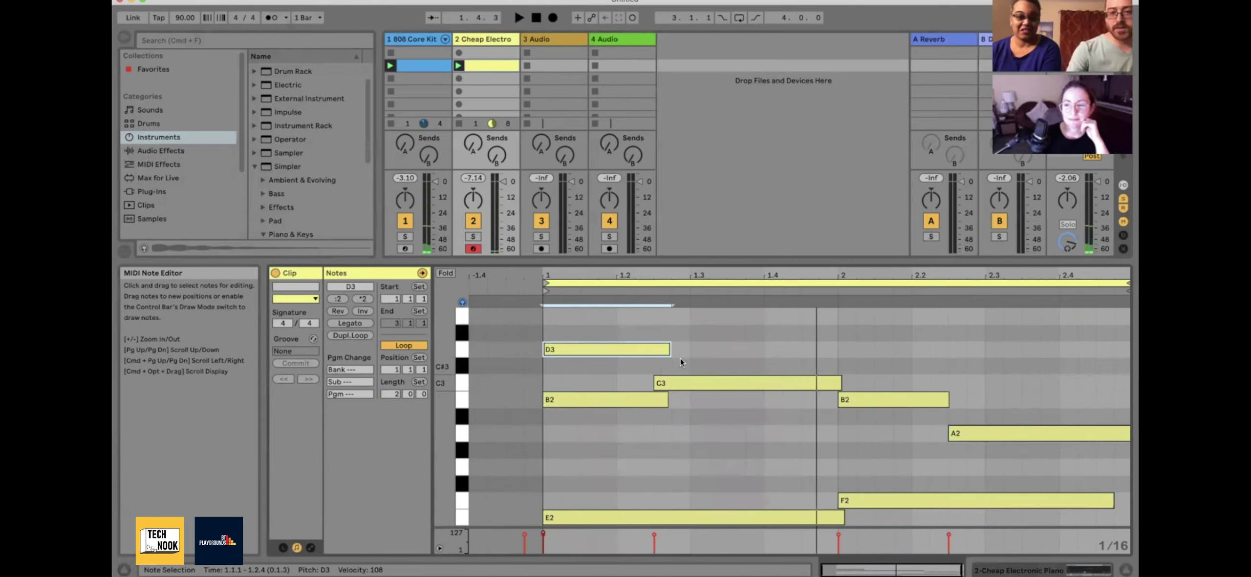
{"action": "key", "text": "Delete"}
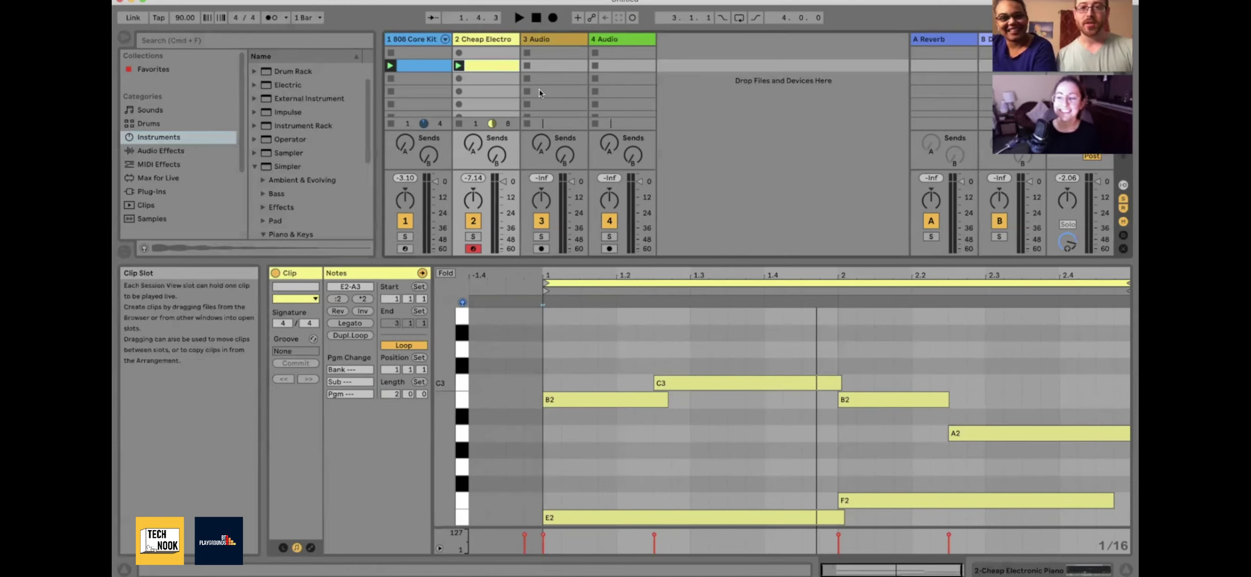
Try recording another melody into a new clip in the piano track's third slot, delete it, and reselect the first melody clip
{"action": "left_click", "coordinate": [499, 42]}
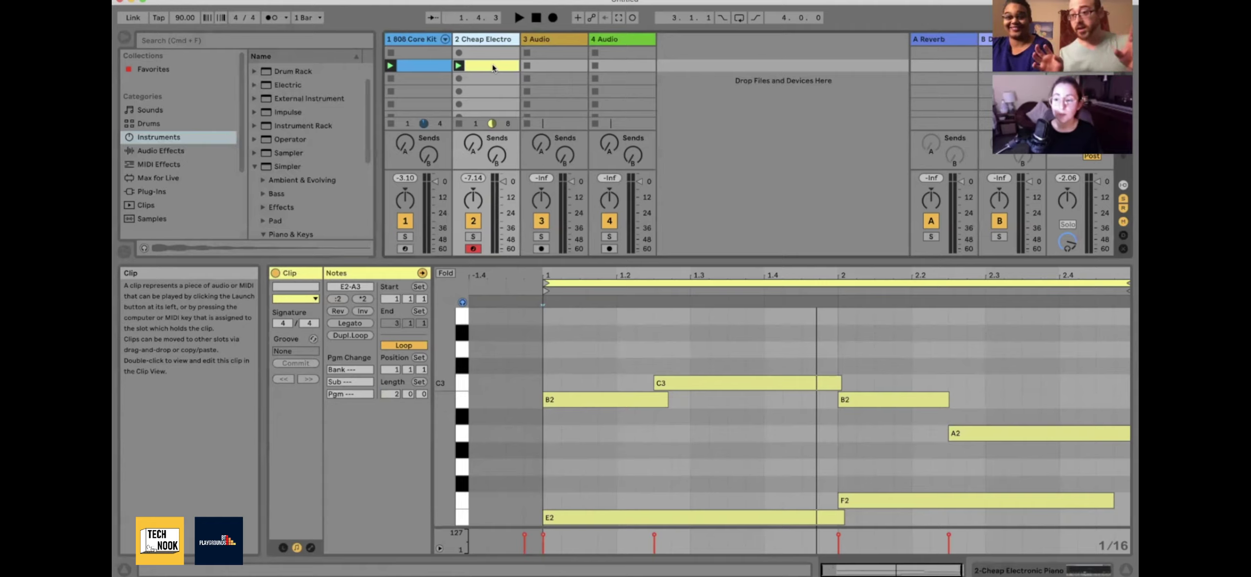
{"action": "left_click", "coordinate": [619, 20]}
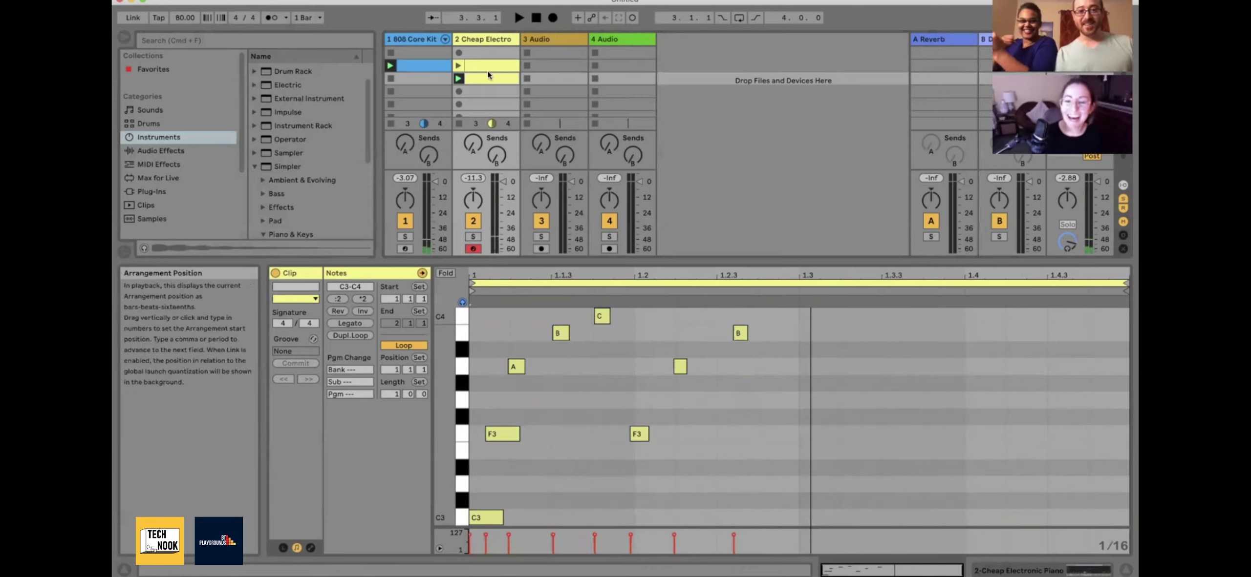
{"action": "key", "text": "Delete"}
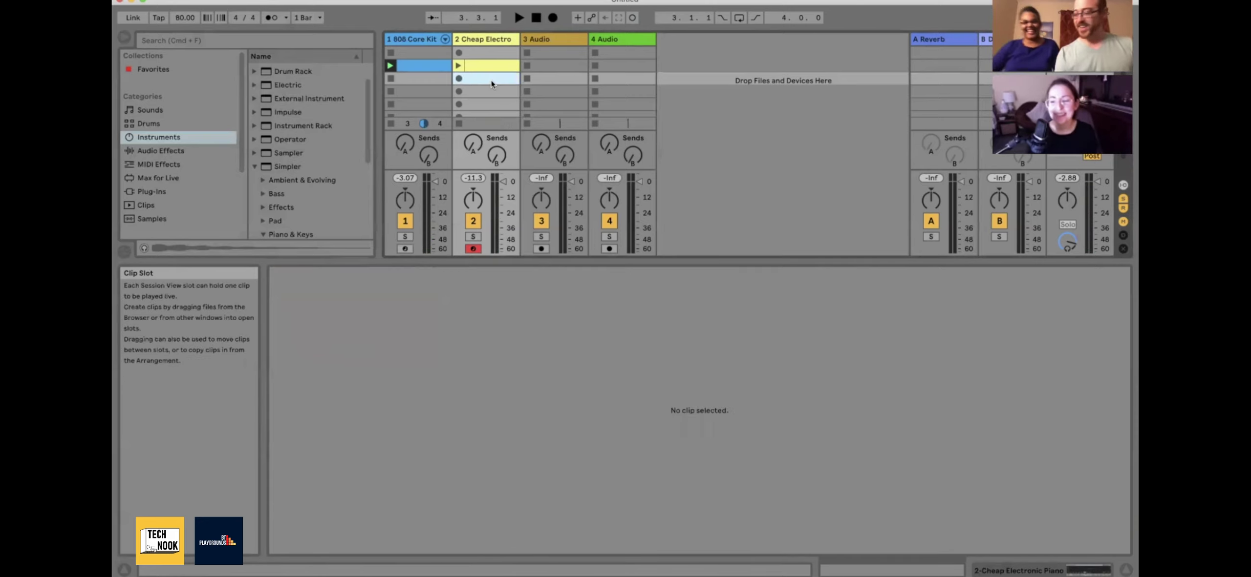
{"action": "left_click", "coordinate": [491, 66]}
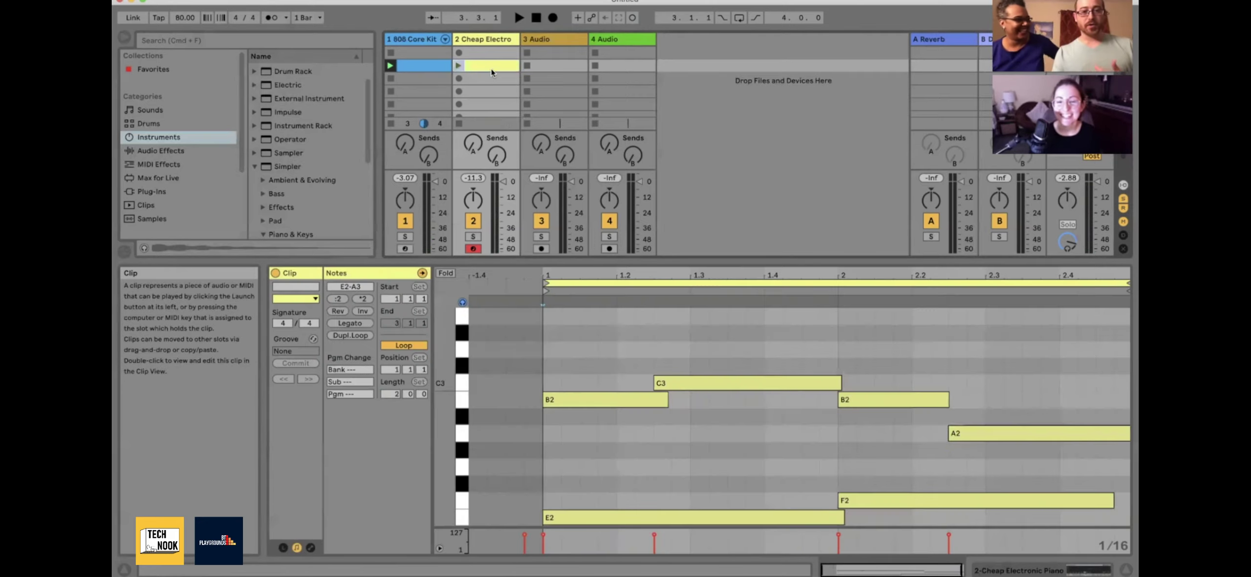
Arm the 808 drum track for recording, lower the computer keyboard's octave by one, and audition the kick sound repeatedly
{"action": "left_click", "coordinate": [418, 67]}
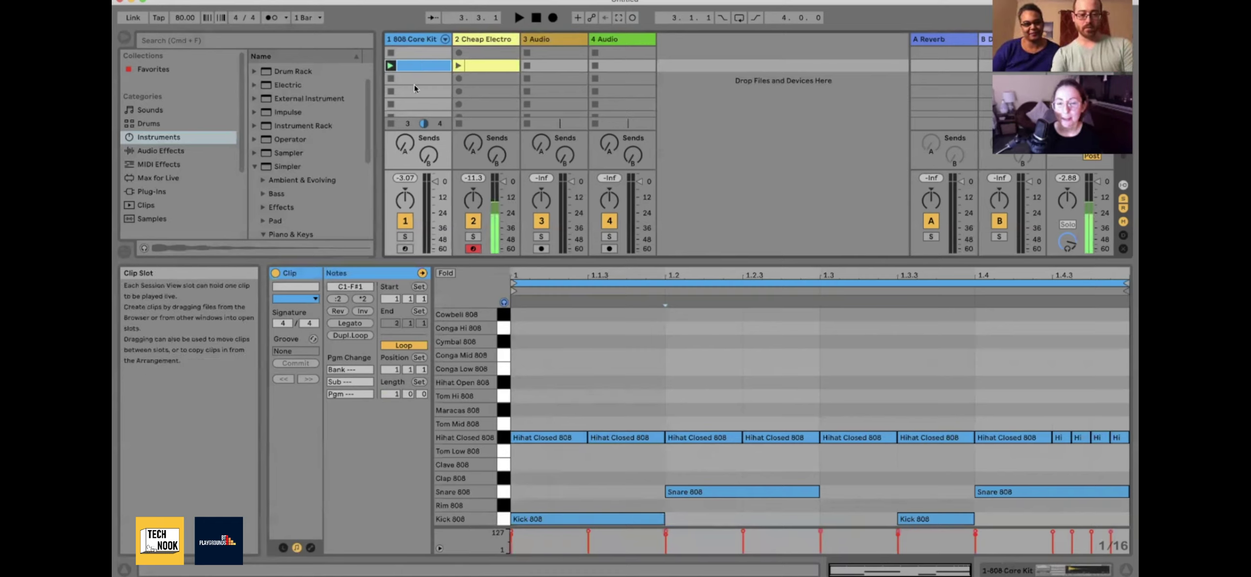
{"action": "left_click", "coordinate": [405, 249]}
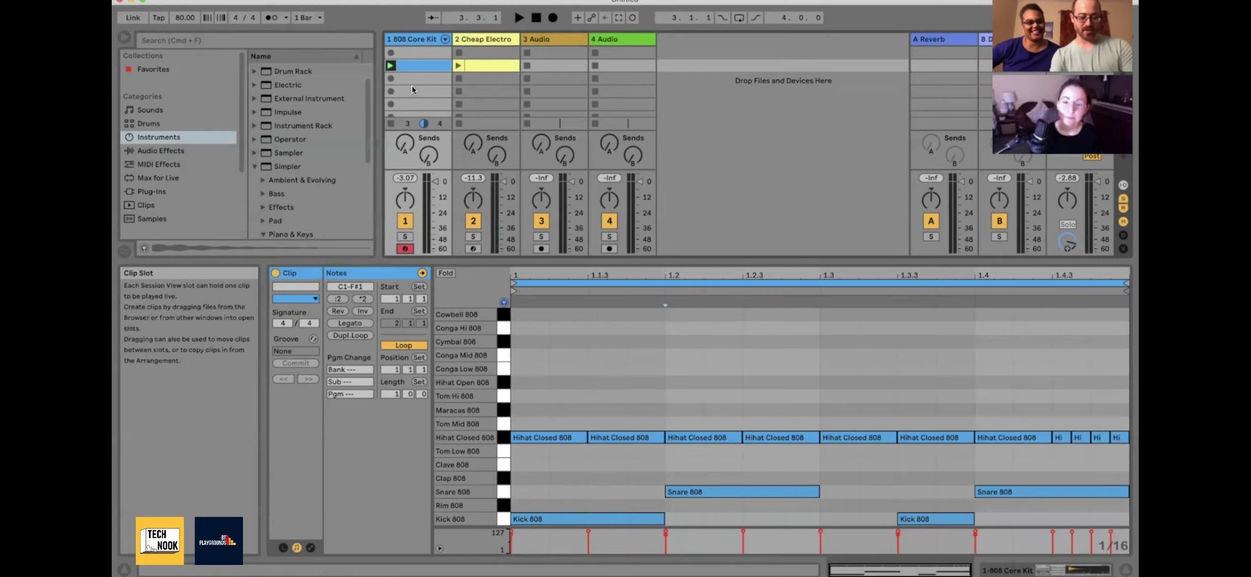
{"action": "key", "text": "z"}
{"action": "key", "text": "a"}
{"action": "key", "text": "a"}
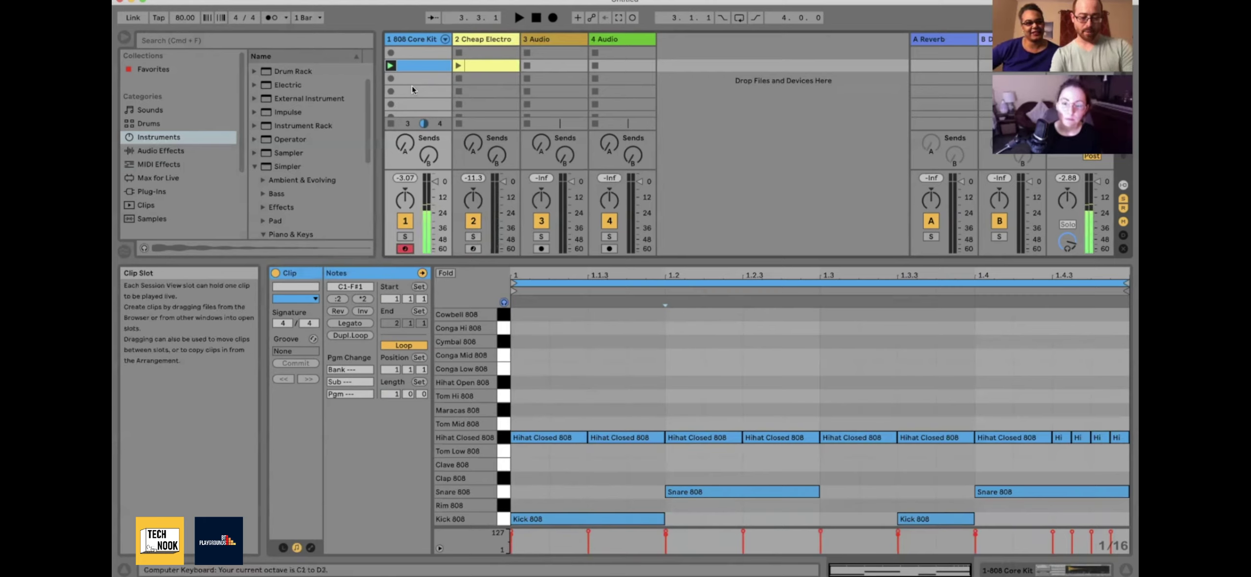
{"action": "key", "text": "a"}
{"action": "key", "text": "a"}
{"action": "key", "text": "a"}
{"action": "key", "text": "a"}
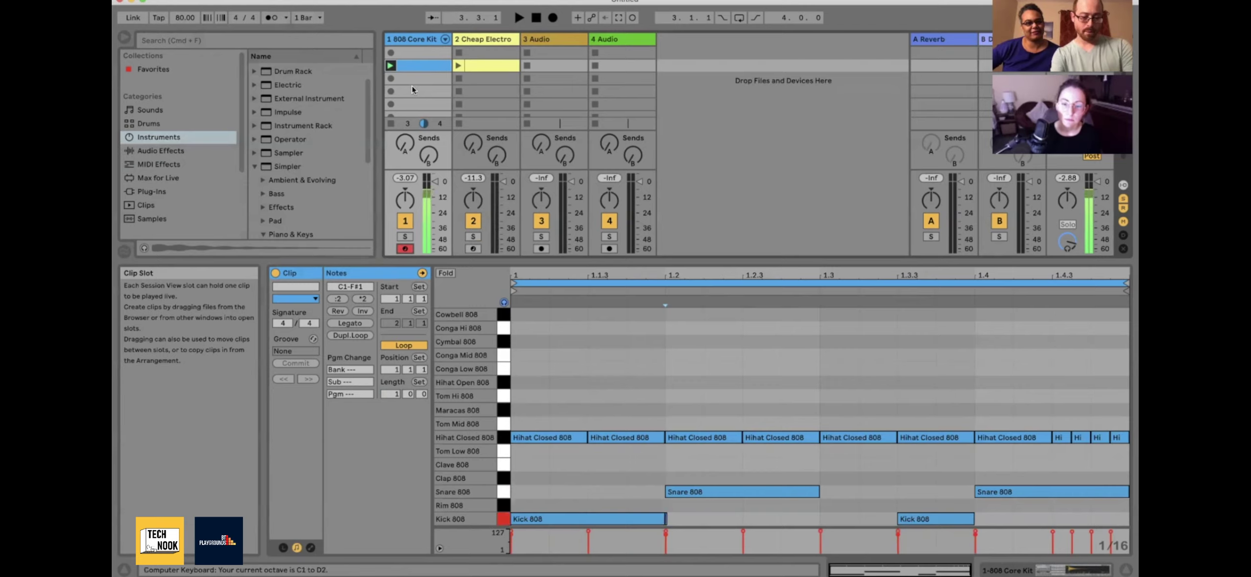
{"action": "key", "text": "a"}
{"action": "key", "text": "a"}
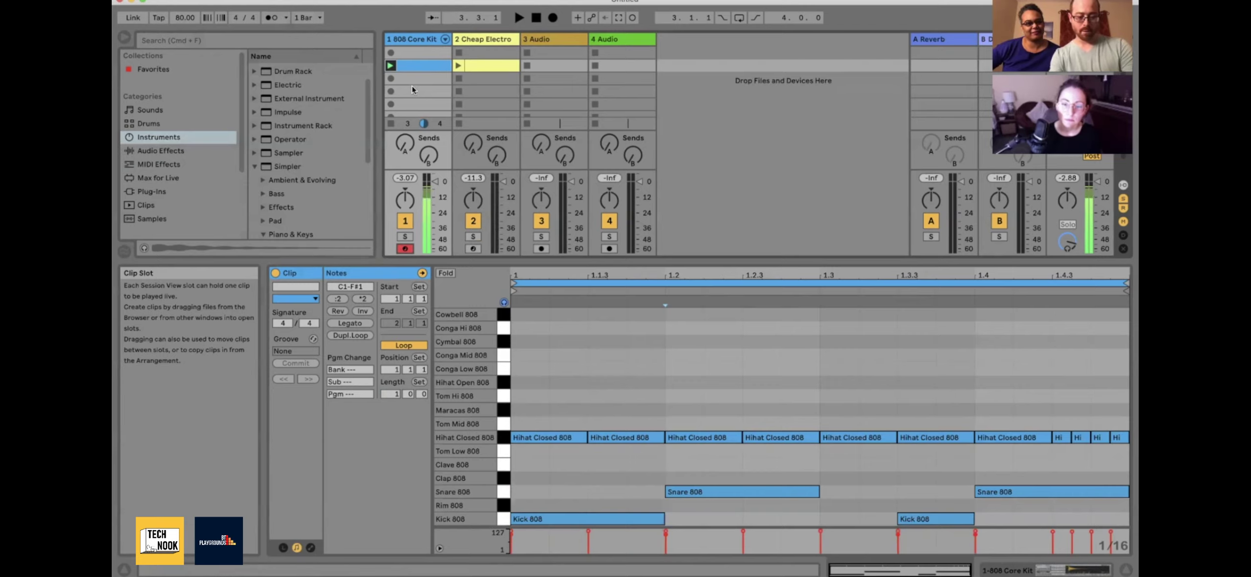
{"action": "key", "text": "a"}
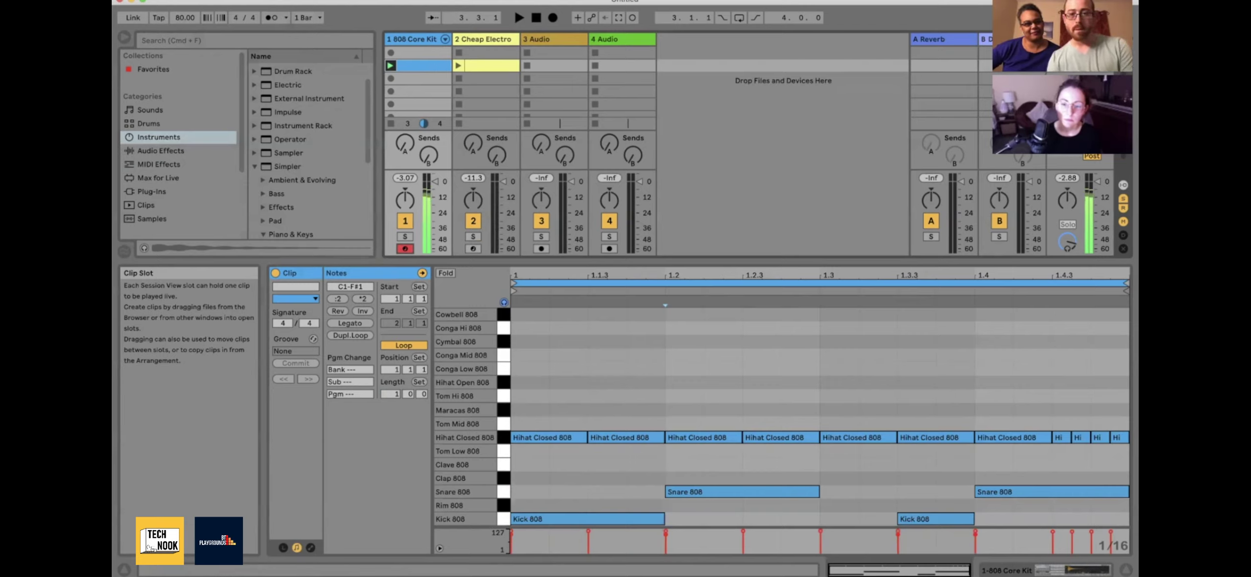
Record a new drum pattern into a fresh clip on the 808 track, launch the piano clip with it, and stop playback
{"action": "left_click", "coordinate": [618, 19]}
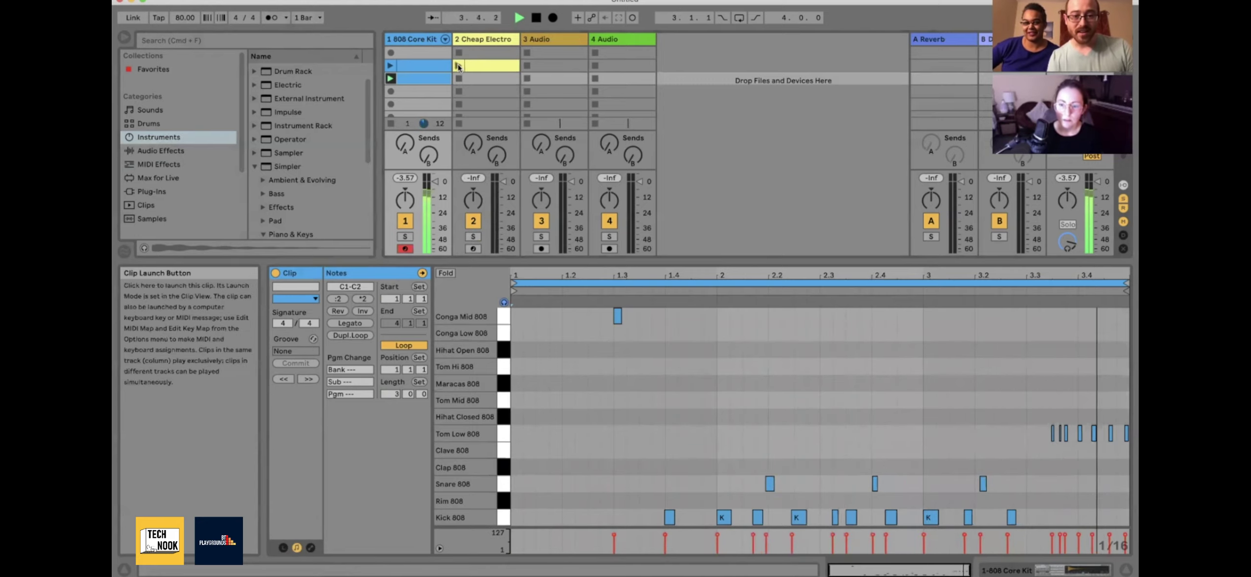
{"action": "left_click", "coordinate": [495, 38]}
{"action": "key", "text": "space"}
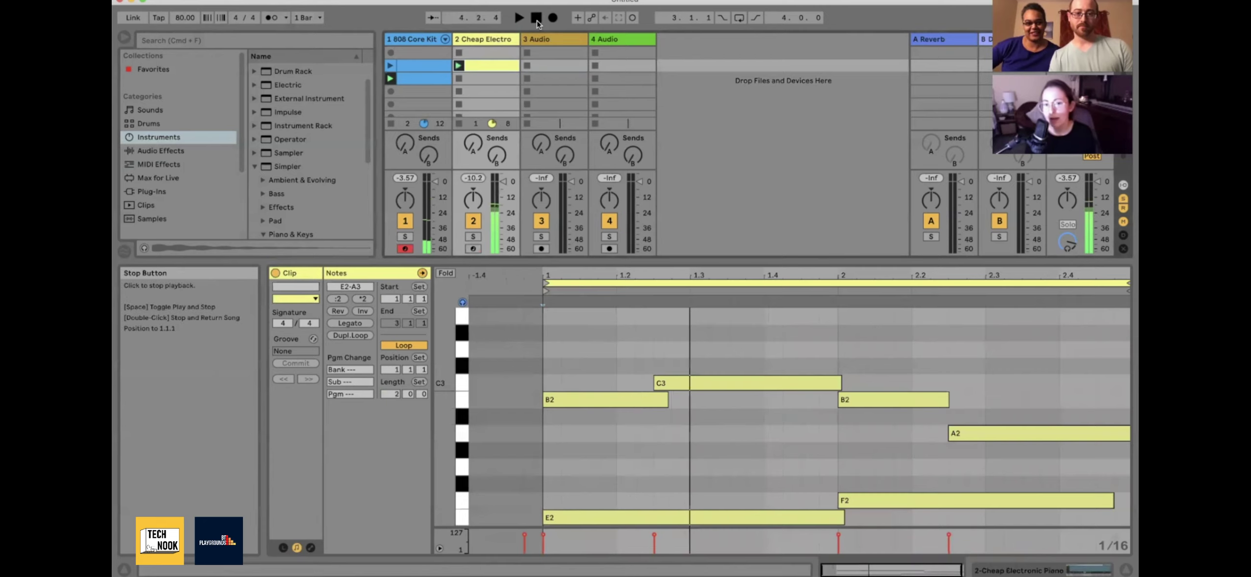
Open the newly recorded drum clip and move its loop start to 2.1.1, giving a loop length of two bars
{"action": "left_click", "coordinate": [440, 82]}
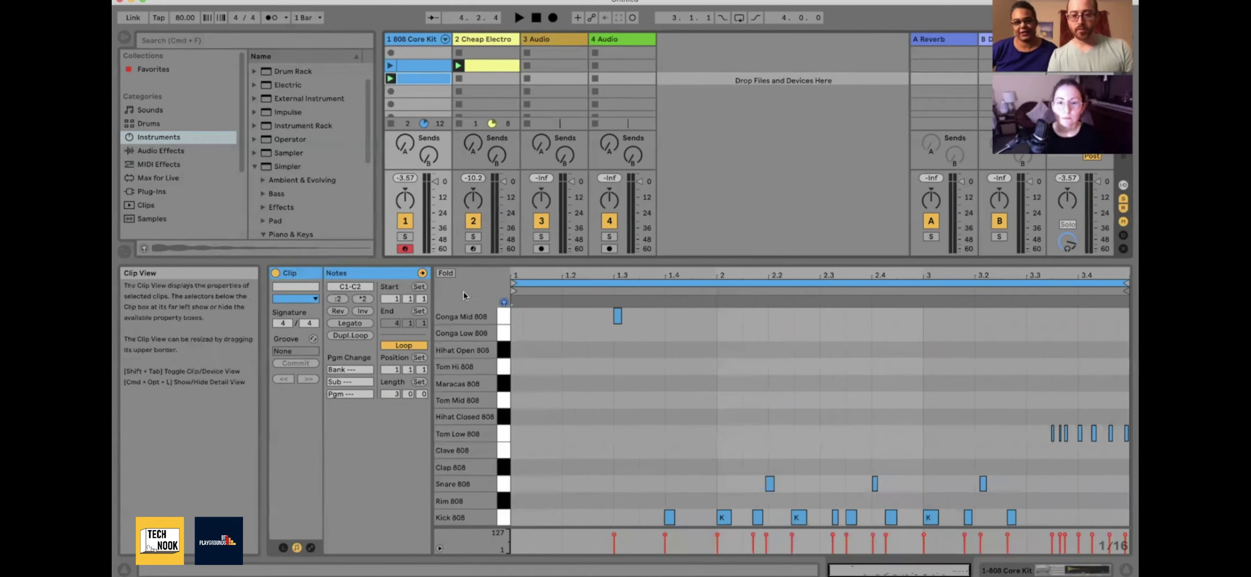
{"action": "left_click", "coordinate": [514, 286]}
{"action": "mouse_move", "coordinate": [515, 285]}
{"action": "left_mouse_down"}
{"action": "mouse_move", "coordinate": [645, 293]}
{"action": "mouse_move", "coordinate": [714, 322]}
{"action": "left_mouse_up"}
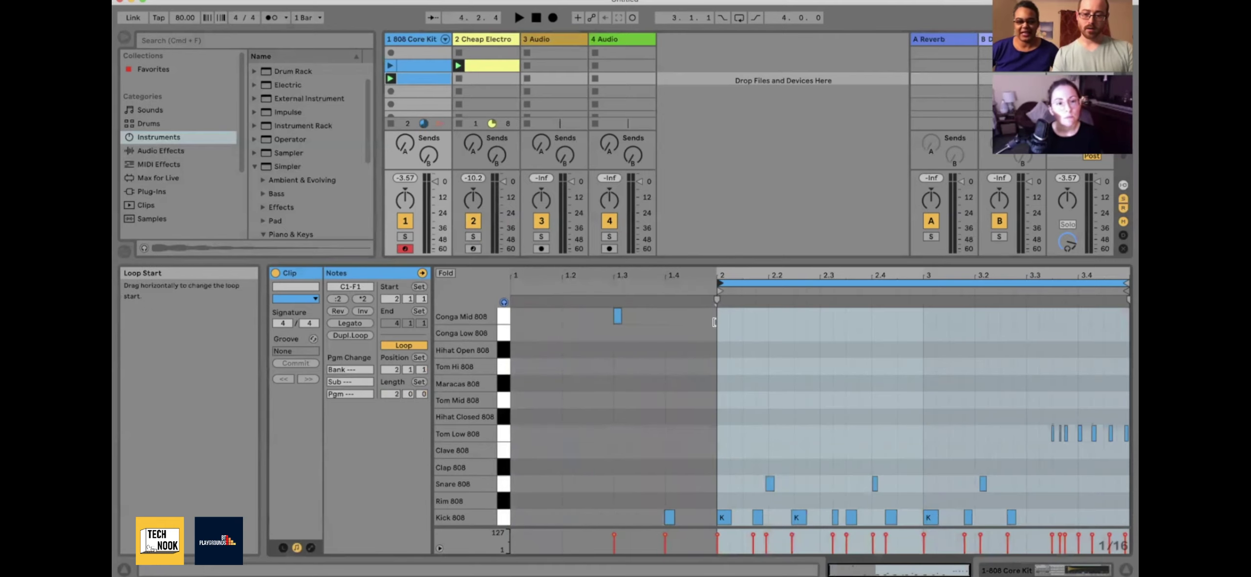
{"action": "left_click", "coordinate": [1054, 335]}
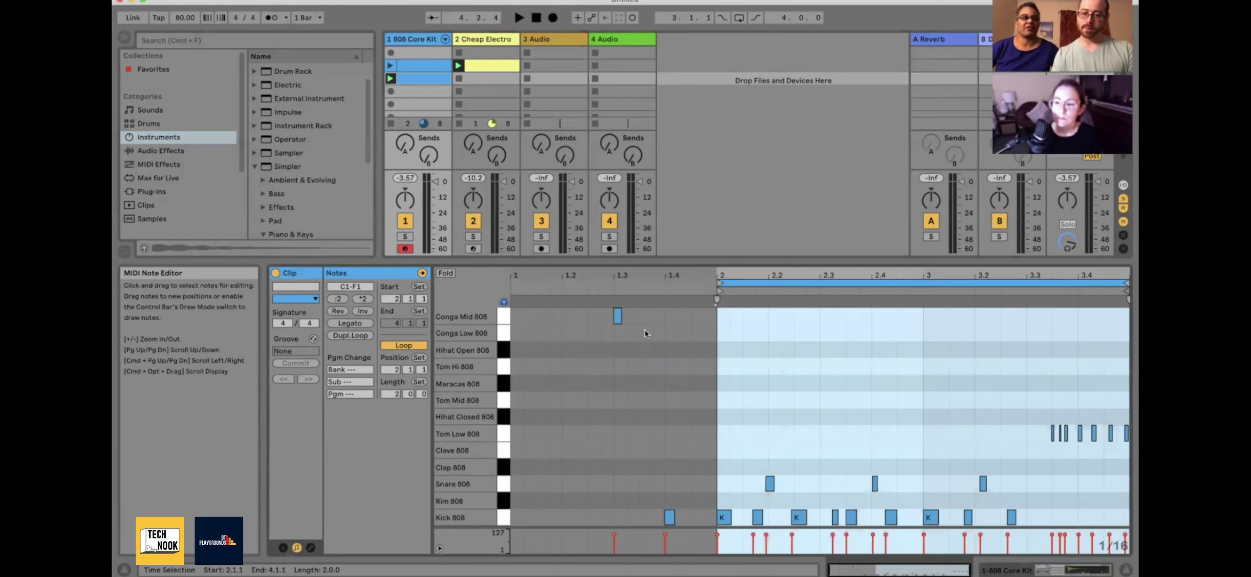
{"action": "left_click", "coordinate": [779, 342]}
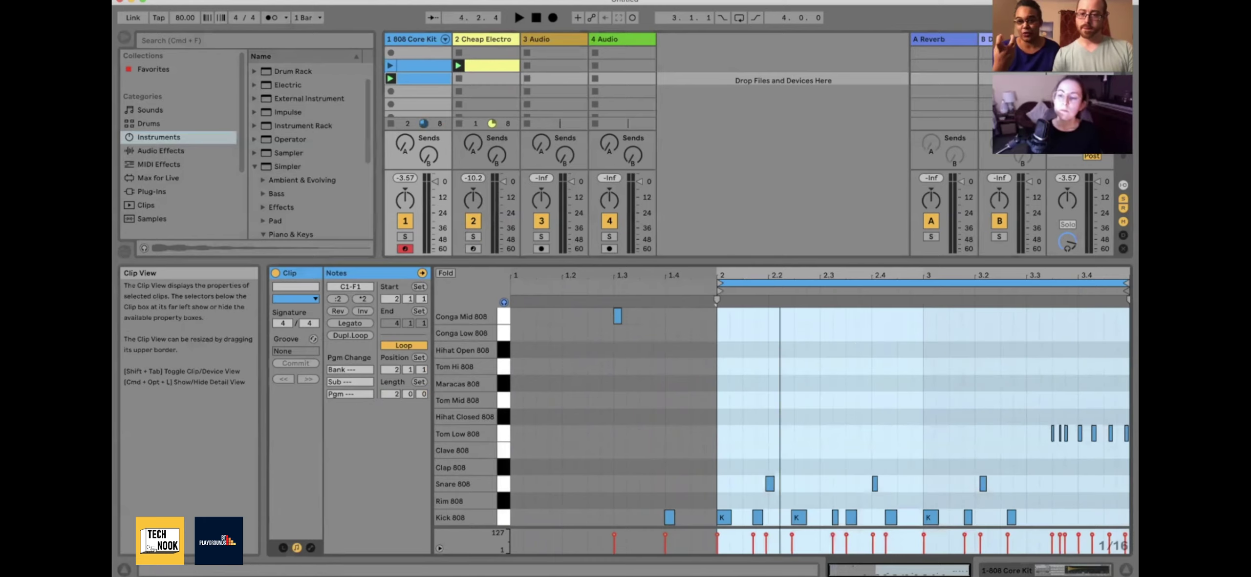
Select all notes in the newly recorded drum clip and quantize them
{"action": "mouse_move", "coordinate": [781, 276]}
{"action": "left_mouse_down"}
{"action": "mouse_move", "coordinate": [780, 259]}
{"action": "mouse_move", "coordinate": [780, 277]}
{"action": "left_mouse_up"}
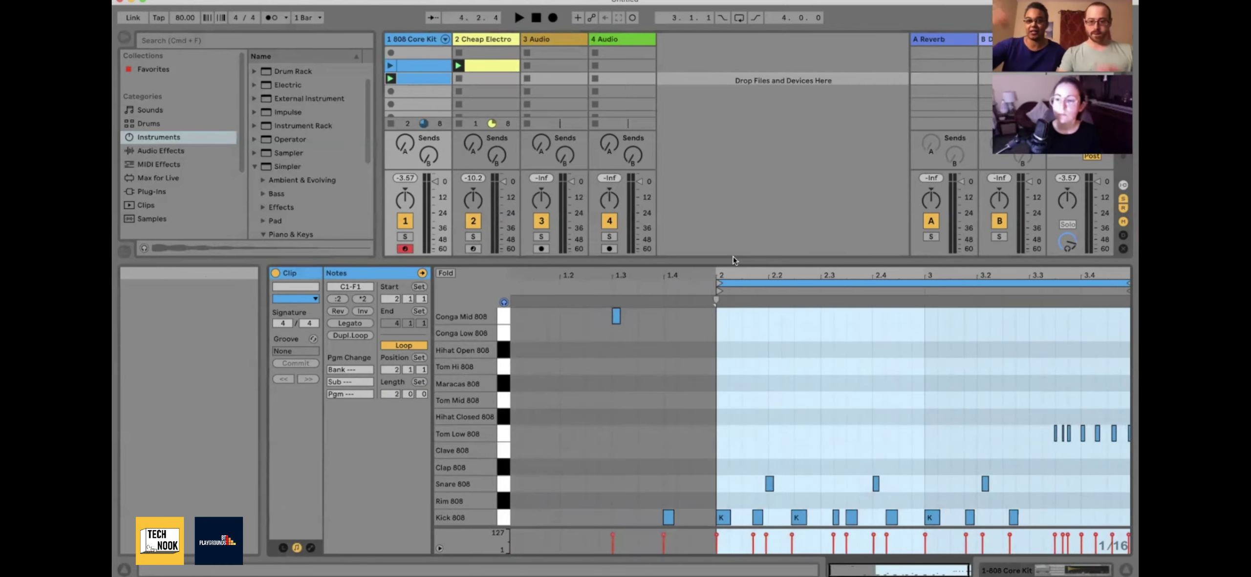
{"action": "left_click", "coordinate": [787, 341]}
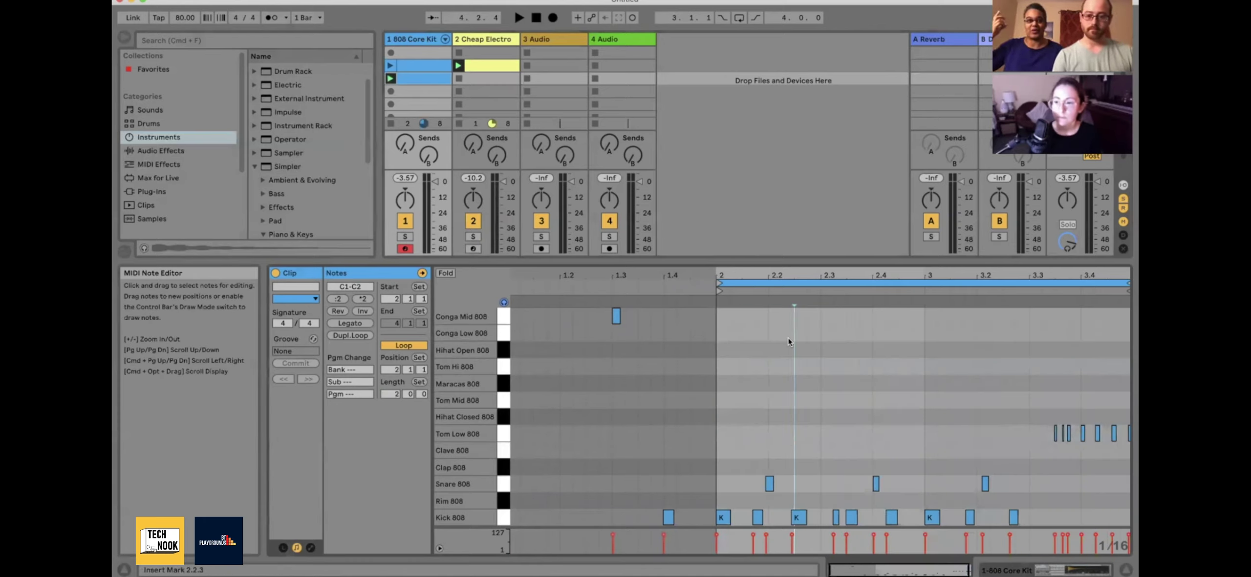
{"action": "key", "text": "super+a"}
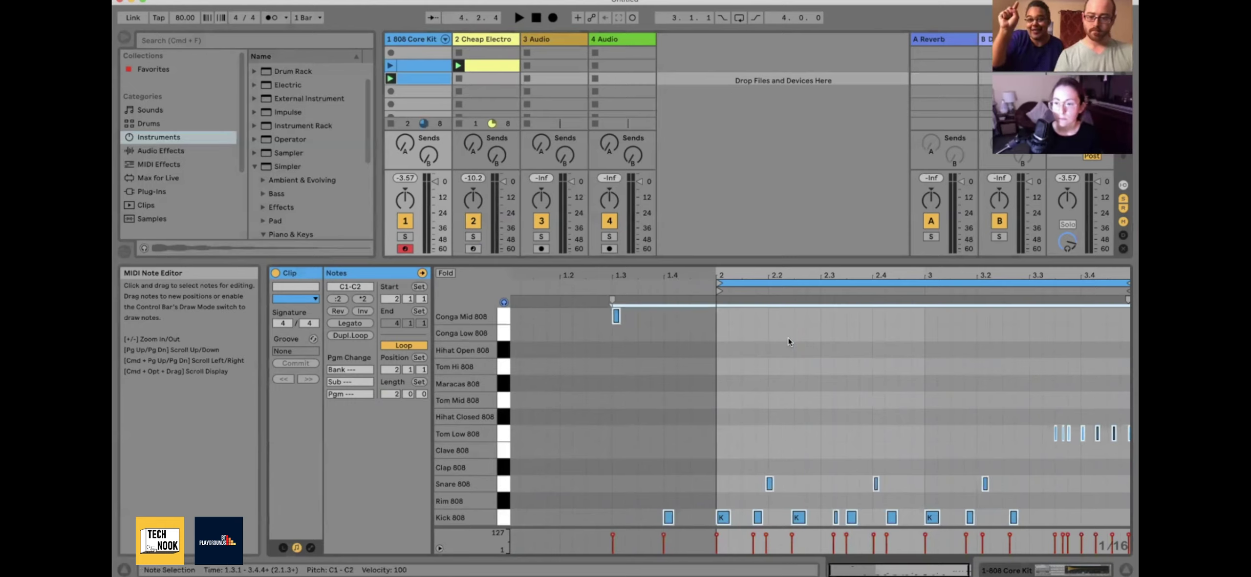
{"action": "right_click", "coordinate": [788, 342]}
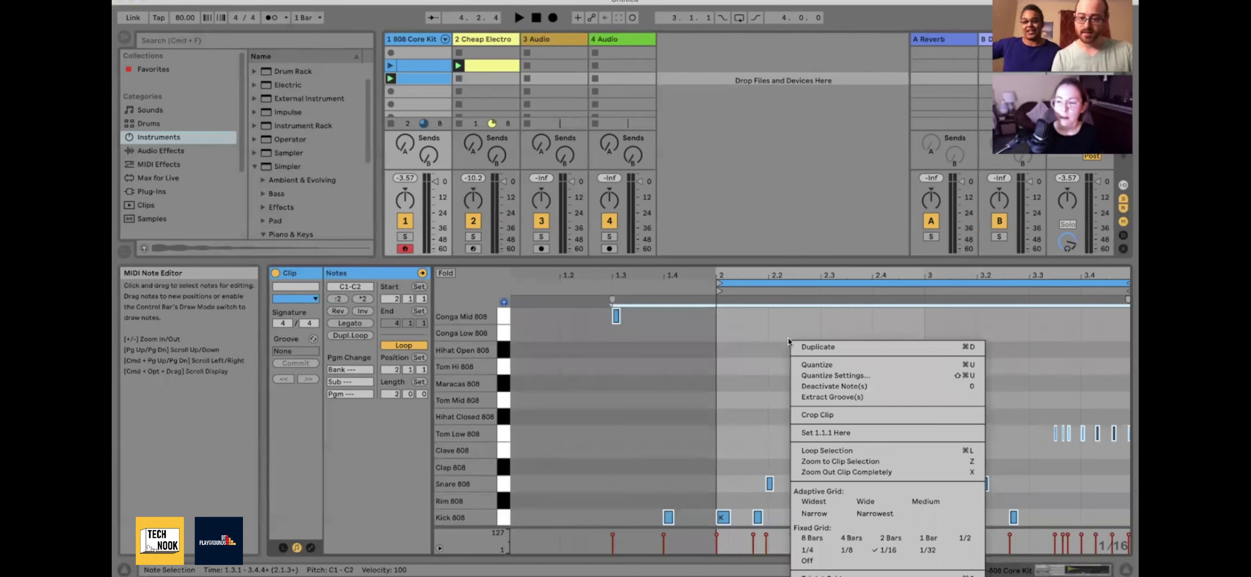
{"action": "left_click", "coordinate": [826, 365]}
{"action": "left_click", "coordinate": [825, 366]}
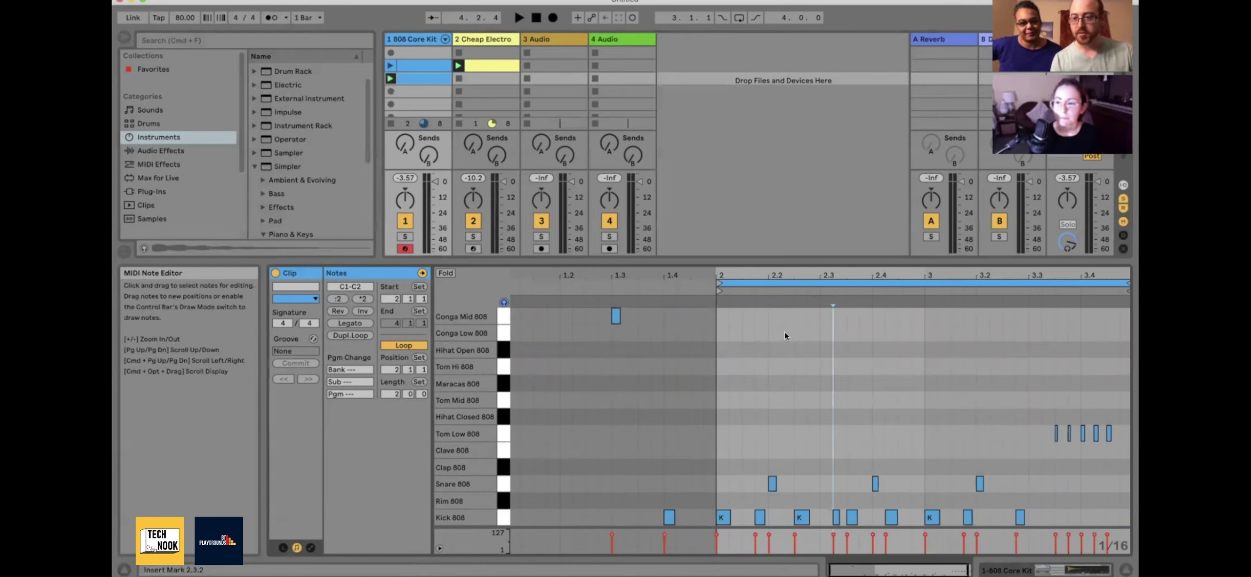
Try moving the drum clip's loop start to 2.2.1, restore it to 2.1.1, and clear the time selection
{"action": "mouse_move", "coordinate": [718, 283]}
{"action": "left_mouse_down"}
{"action": "mouse_move", "coordinate": [655, 284]}
{"action": "mouse_move", "coordinate": [710, 289]}
{"action": "left_mouse_up"}
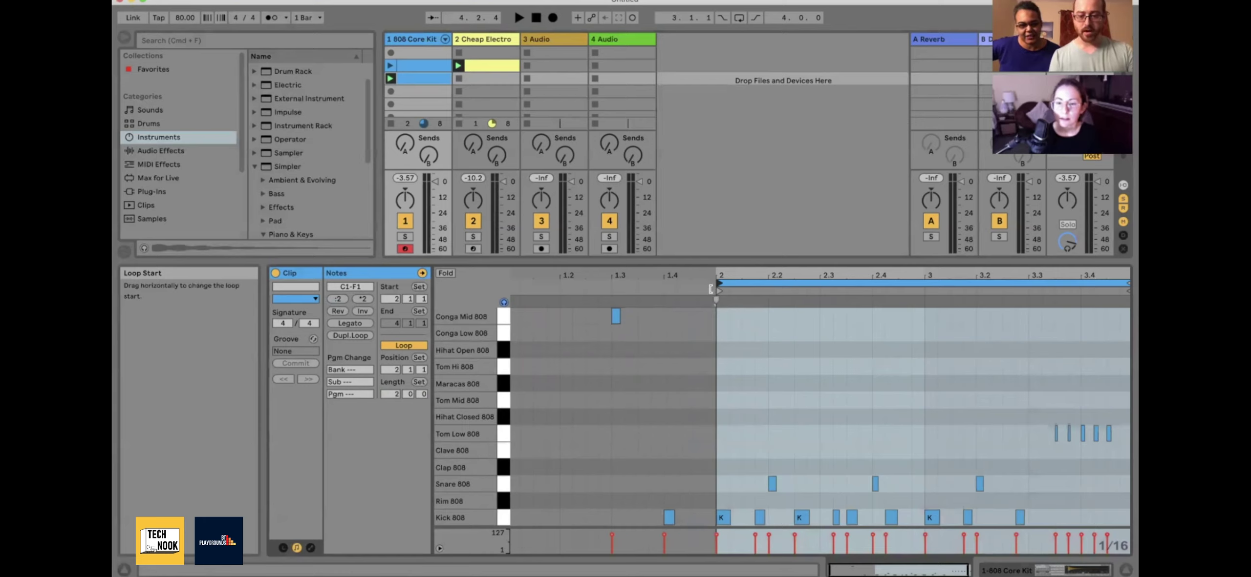
{"action": "left_click_drag", "start_coordinate": [753, 326], "coordinate": [764, 411]}
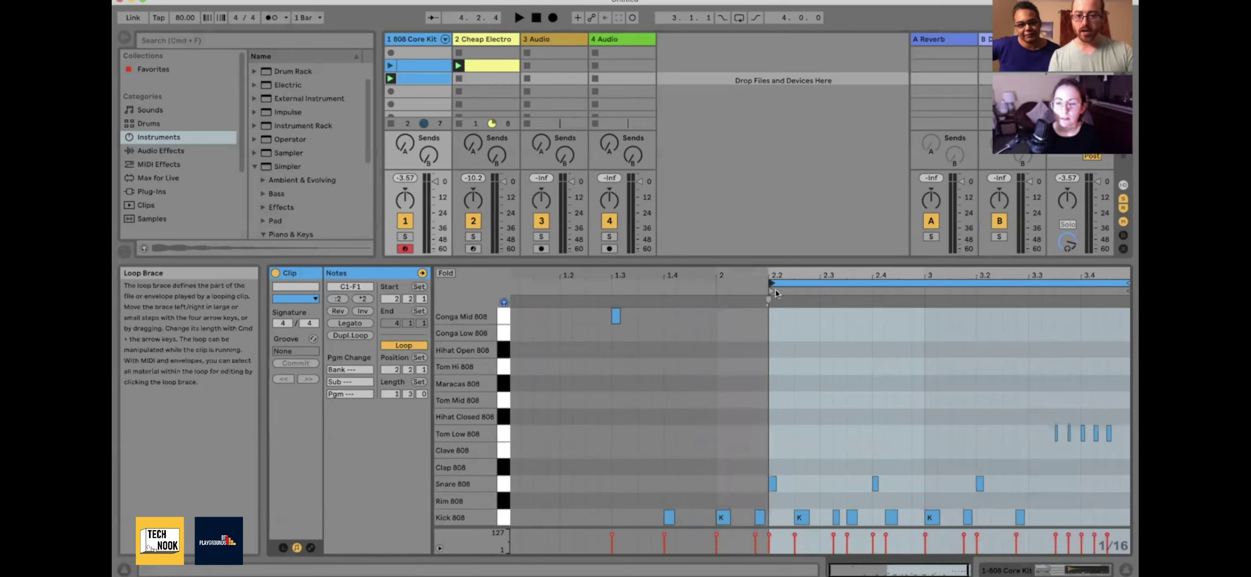
{"action": "left_click_drag", "start_coordinate": [770, 284], "coordinate": [717, 285]}
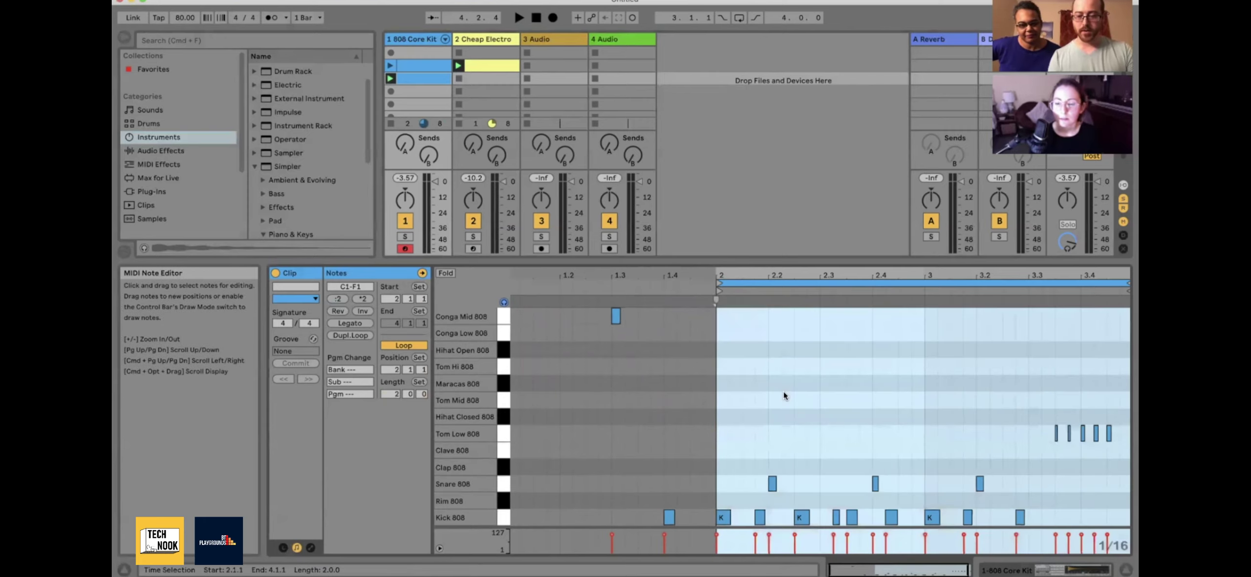
{"action": "right_click", "coordinate": [784, 391]}
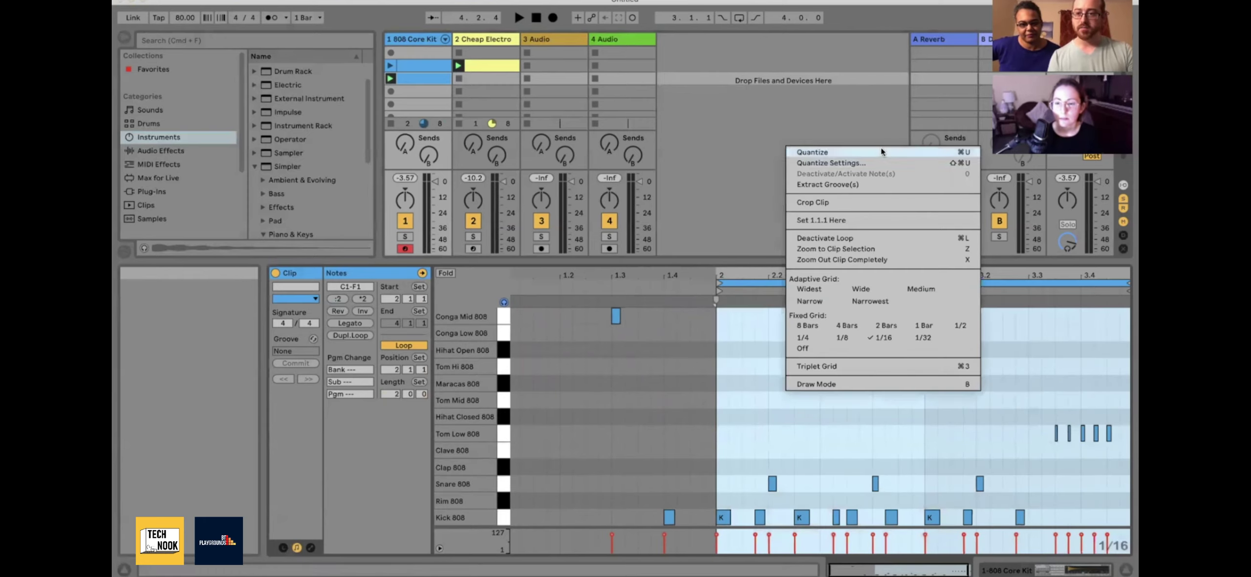
{"action": "left_click", "coordinate": [738, 362]}
{"action": "left_click", "coordinate": [738, 368]}
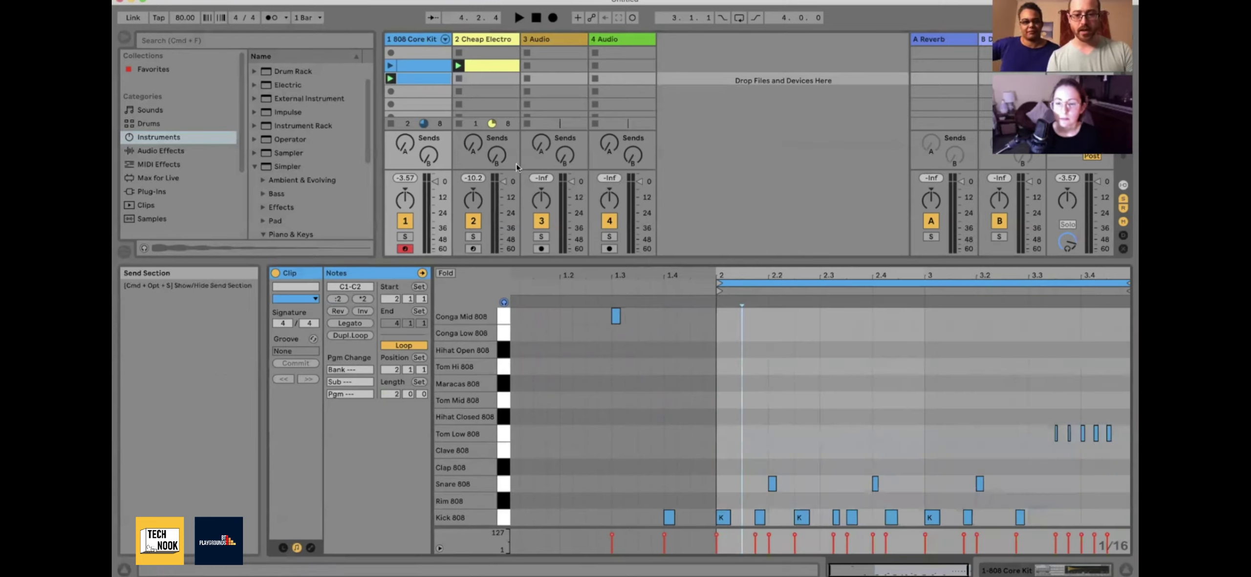
Play the quantized drum clip with the piano melody, compare it with the first drum clip, and stop playback
{"action": "left_click", "coordinate": [390, 79]}
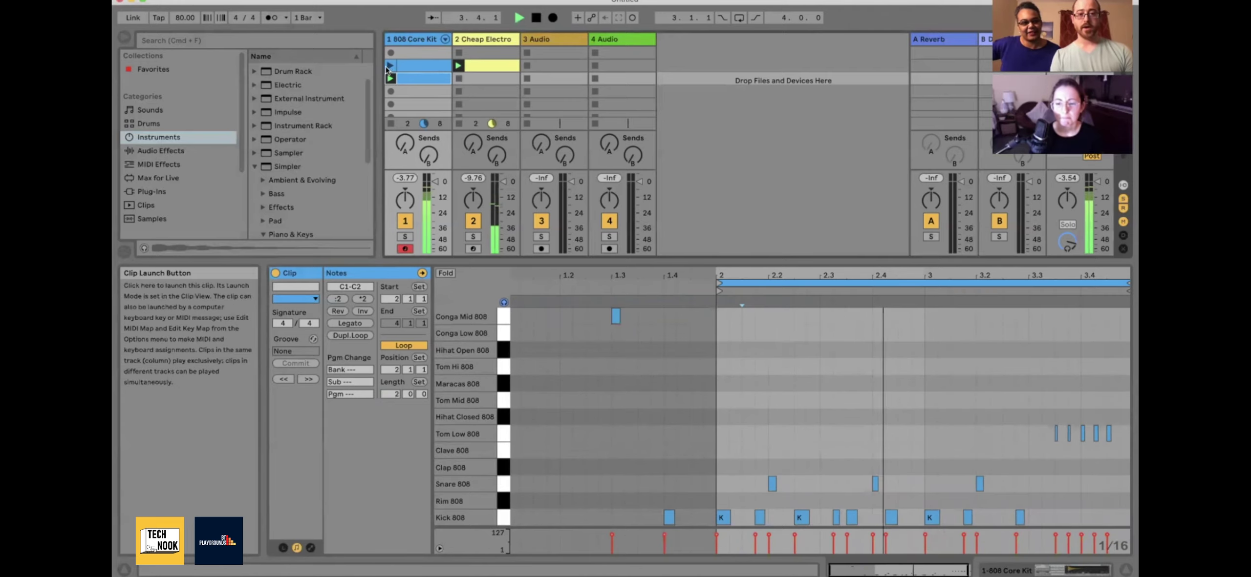
{"action": "left_click", "coordinate": [390, 66]}
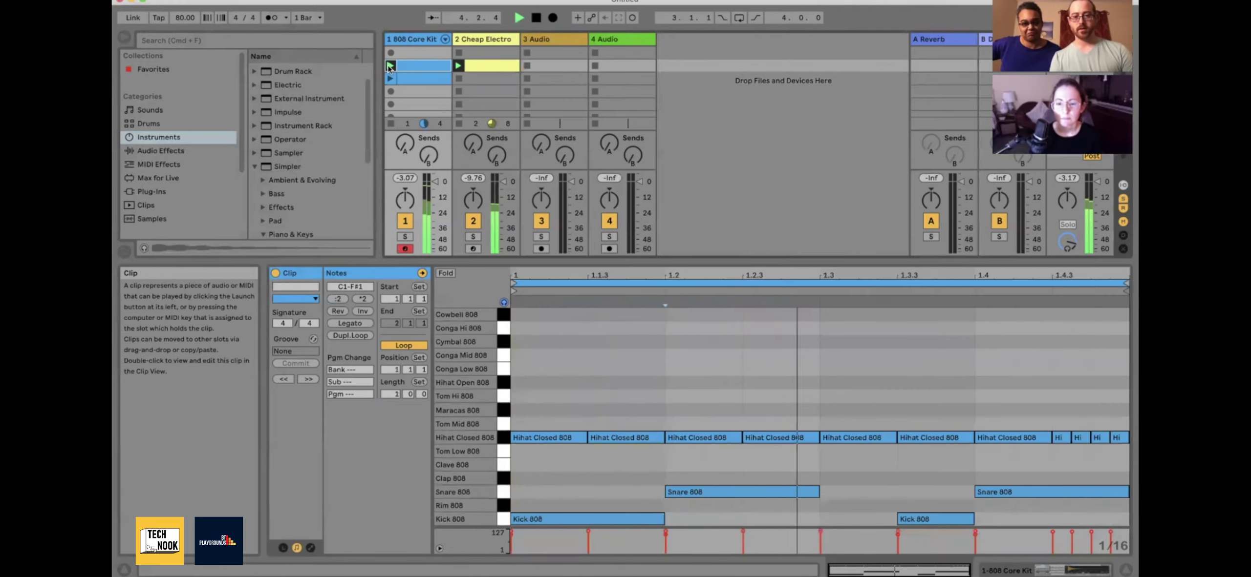
{"action": "left_click", "coordinate": [390, 79]}
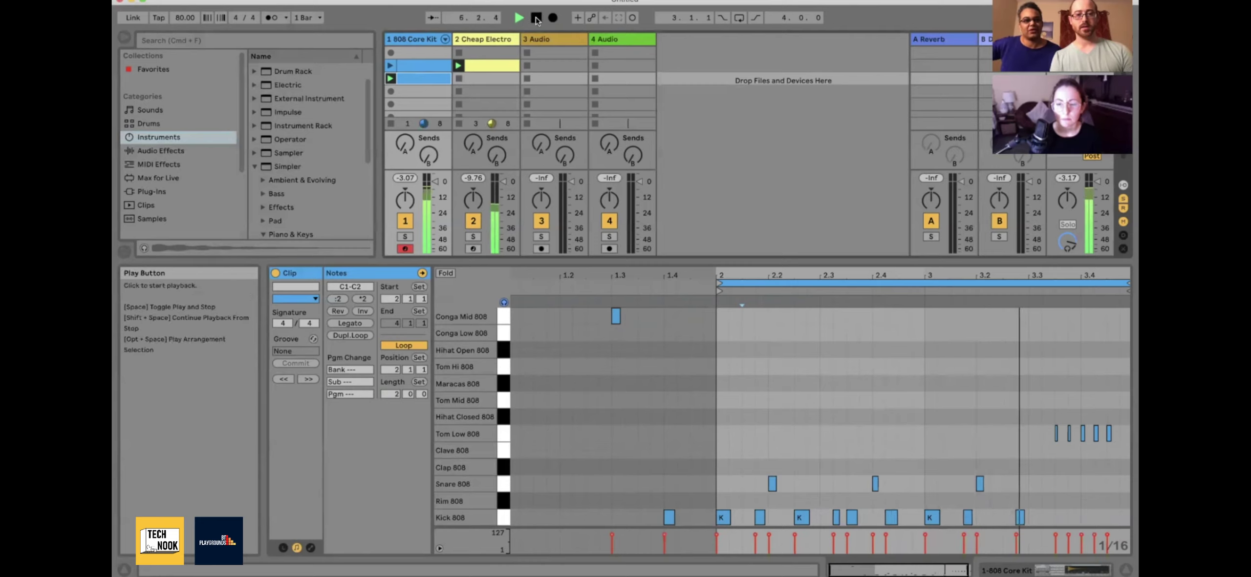
{"action": "left_click", "coordinate": [536, 18]}
{"action": "left_click", "coordinate": [536, 17]}
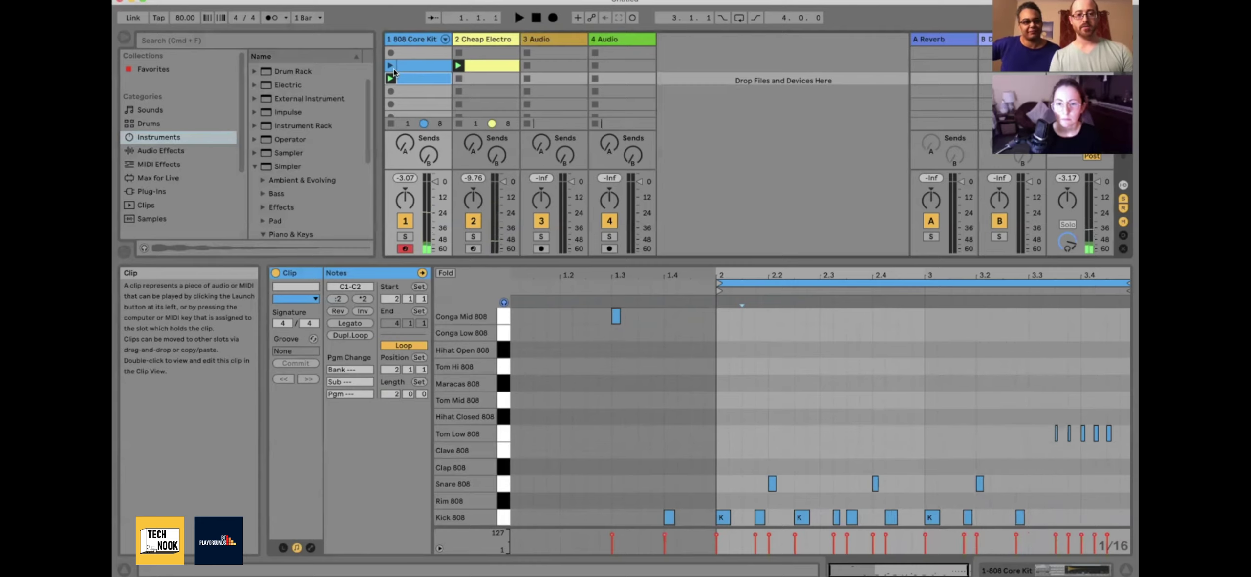
{"action": "left_click", "coordinate": [476, 68]}
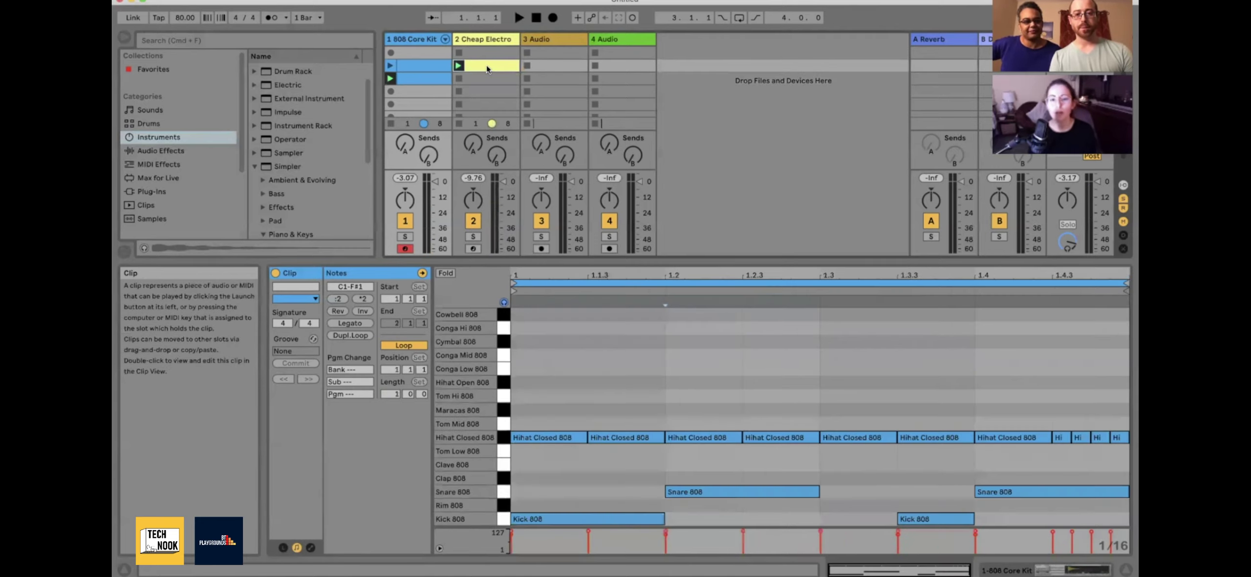
{"action": "left_click", "coordinate": [487, 65]}
{"action": "left_click", "coordinate": [482, 78]}
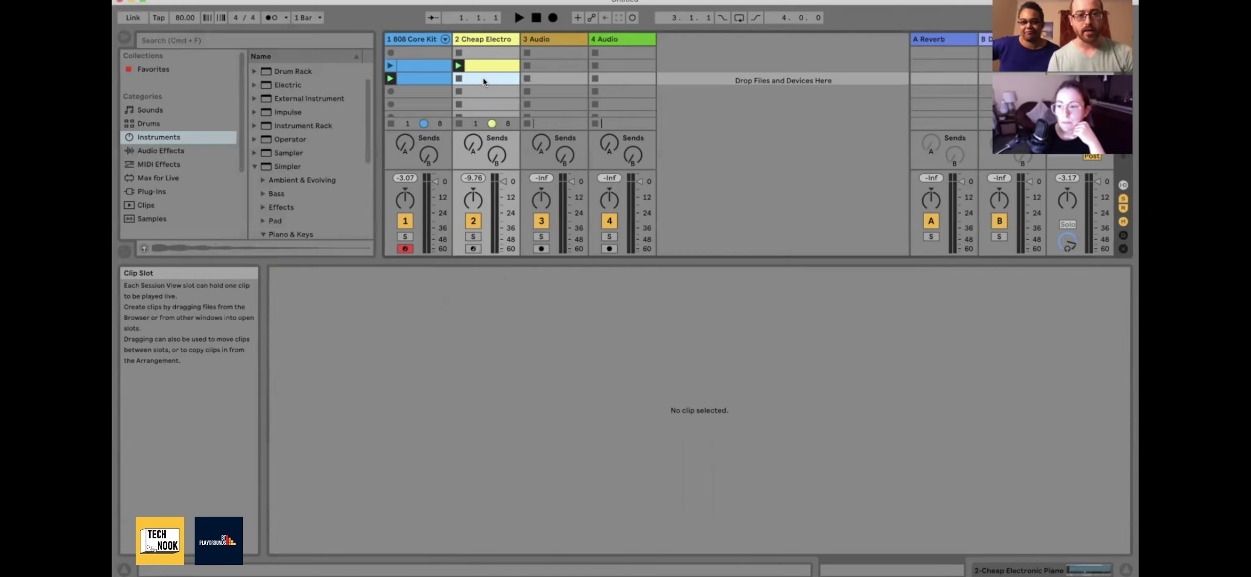
Duplicate the 808 Core Kit track and replace the copy's clips with one empty clip in its second slot
{"action": "left_click", "coordinate": [410, 65]}
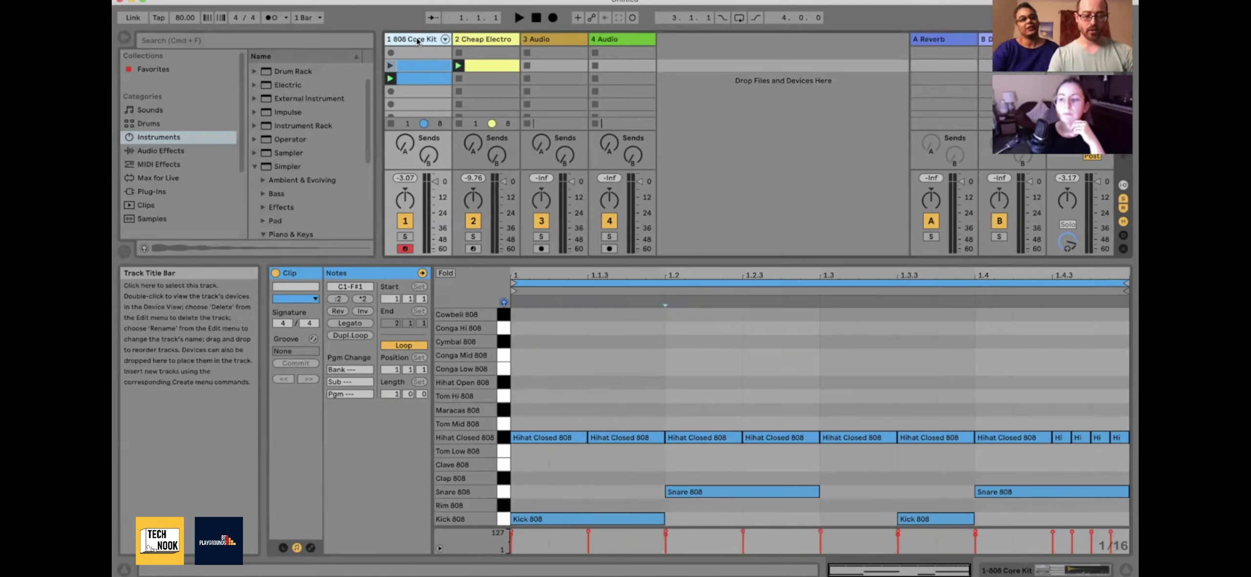
{"action": "key", "text": "super+d"}
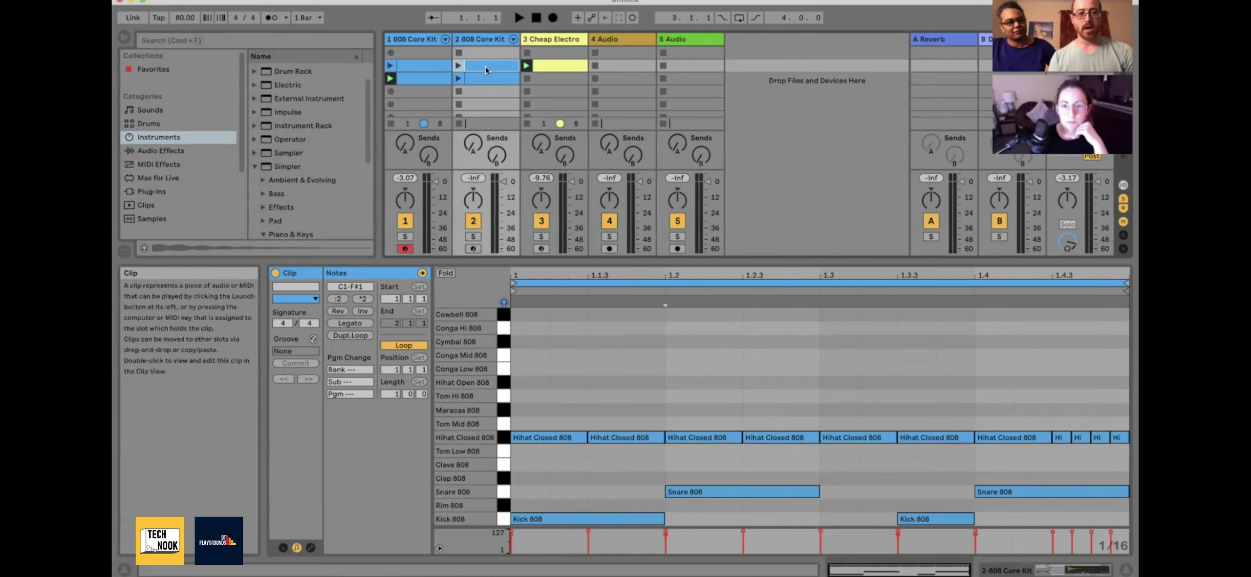
{"action": "left_click", "coordinate": [492, 78]}
{"action": "key", "text": "Delete"}
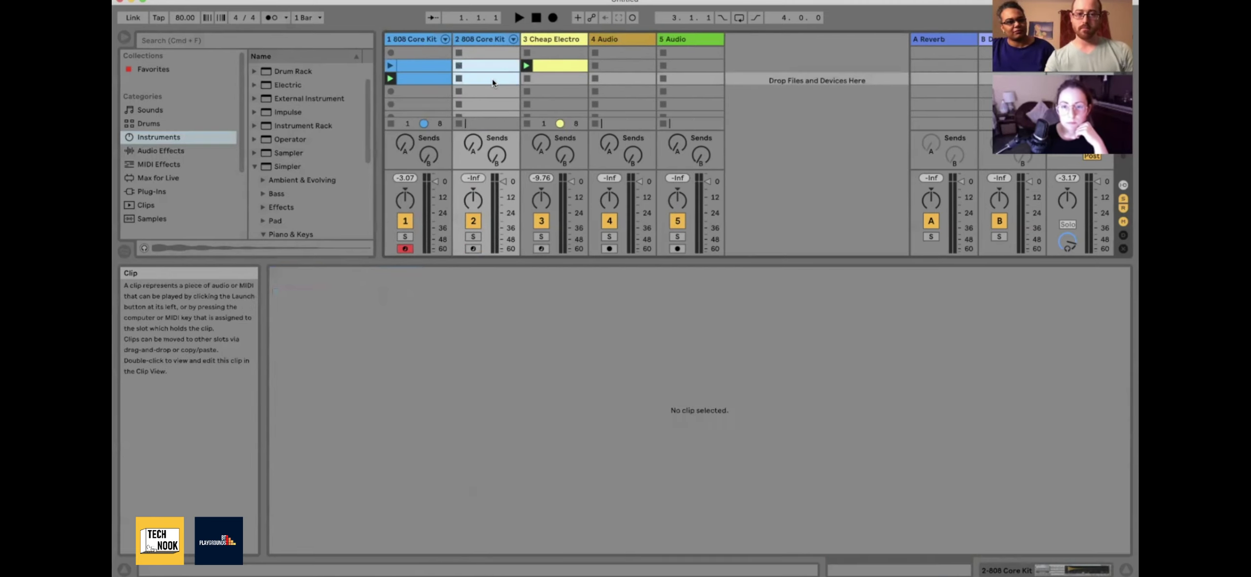
{"action": "double_click", "coordinate": [487, 65]}
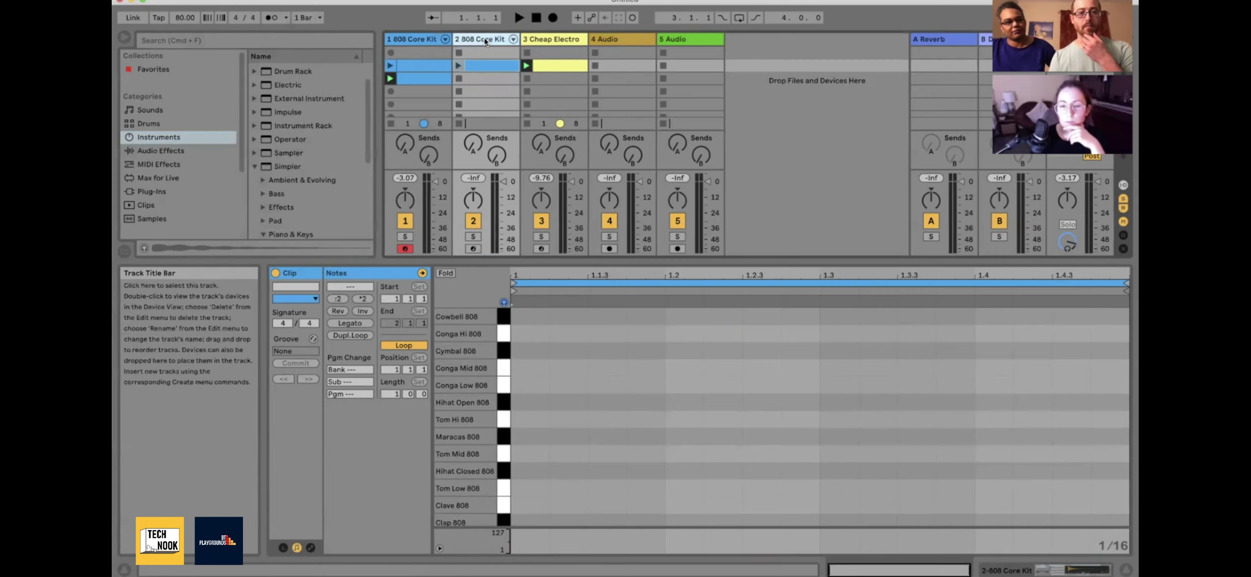
Copy the recorded drum clip to the first track's fourth slot, and move the original to the duplicate track's third slot and back
{"action": "left_click", "coordinate": [424, 65]}
{"action": "left_click", "coordinate": [414, 80]}
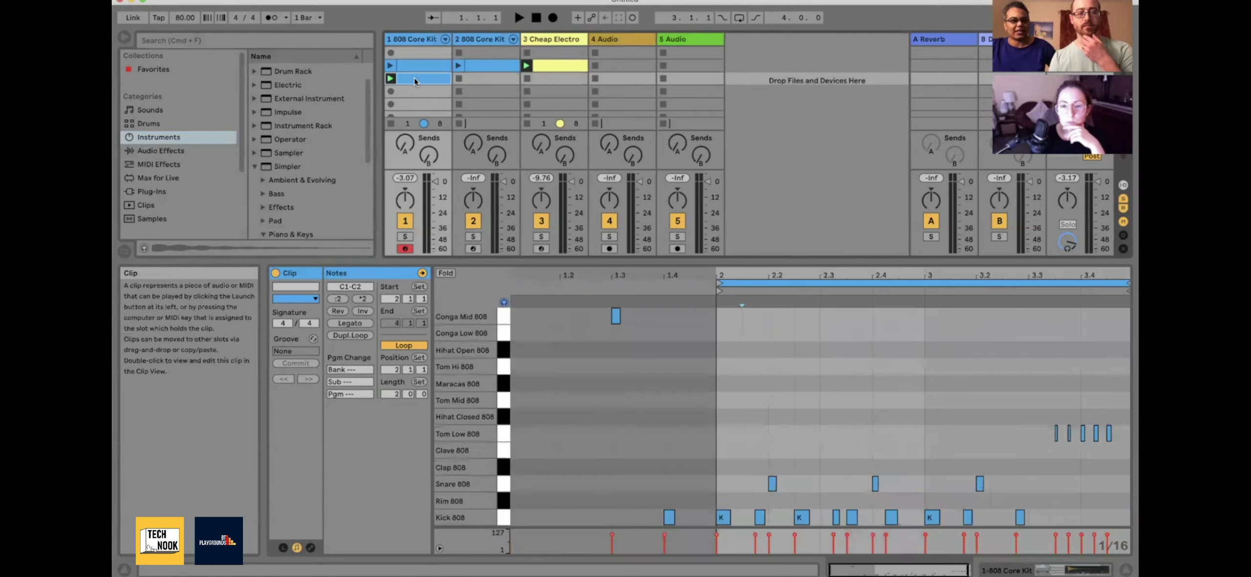
{"action": "mouse_move", "coordinate": [475, 70]}
{"action": "left_mouse_down"}
{"action": "mouse_move", "coordinate": [422, 90]}
{"action": "mouse_move", "coordinate": [473, 78]}
{"action": "left_mouse_up"}
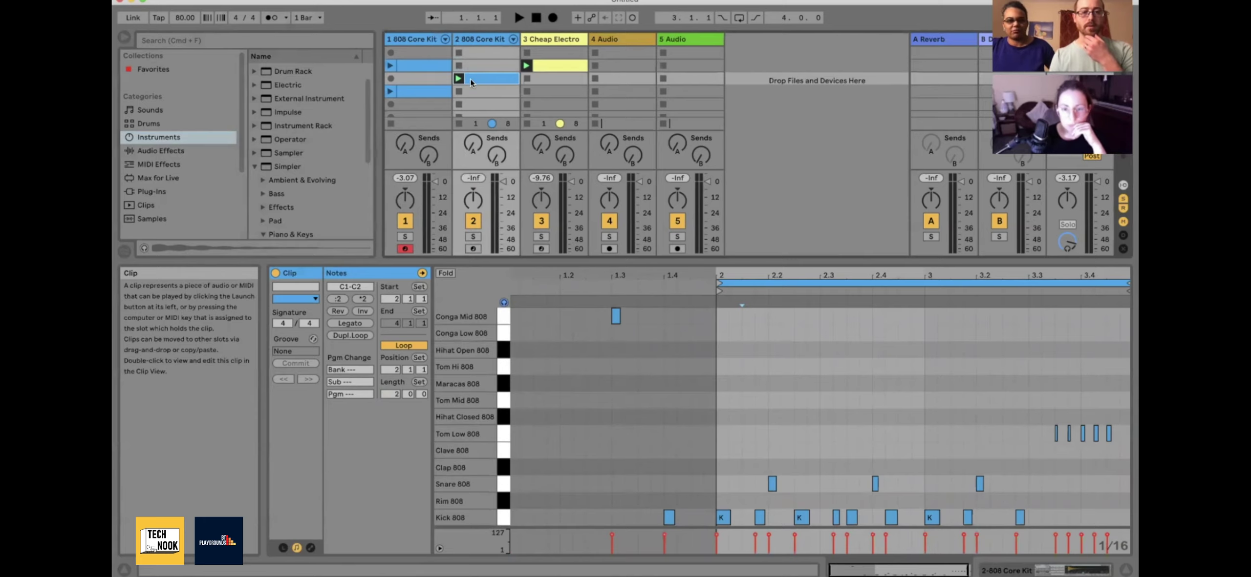
{"action": "left_click_drag", "start_coordinate": [470, 78], "coordinate": [420, 80]}
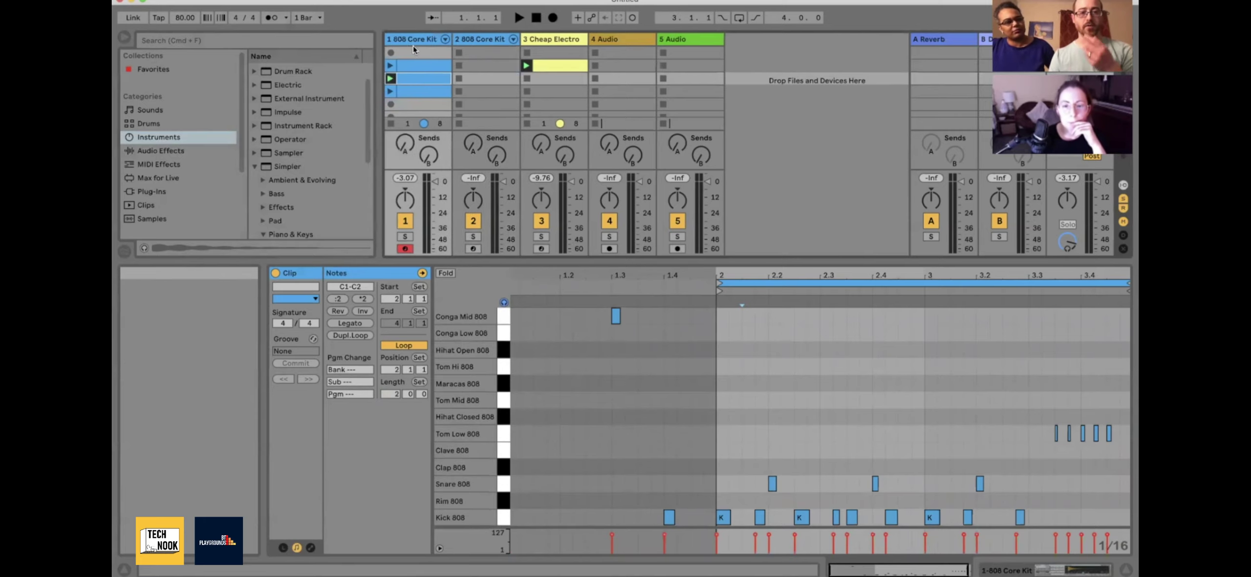
Launch the first drum clip together with the piano clip, and stop playback
{"action": "left_click", "coordinate": [407, 61]}
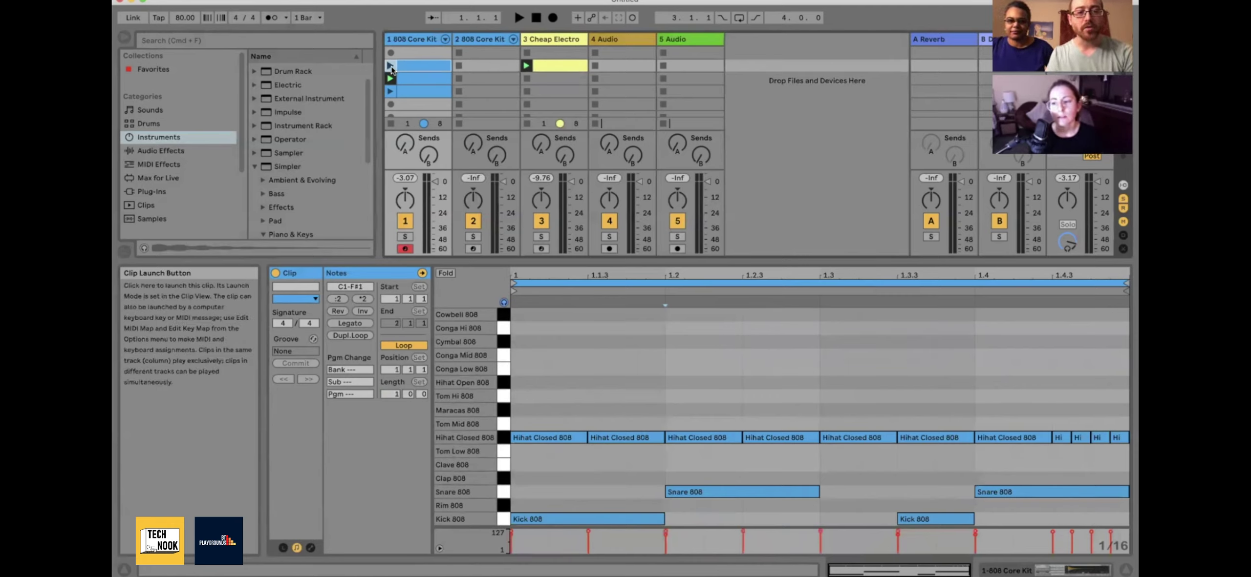
{"action": "left_click", "coordinate": [389, 65]}
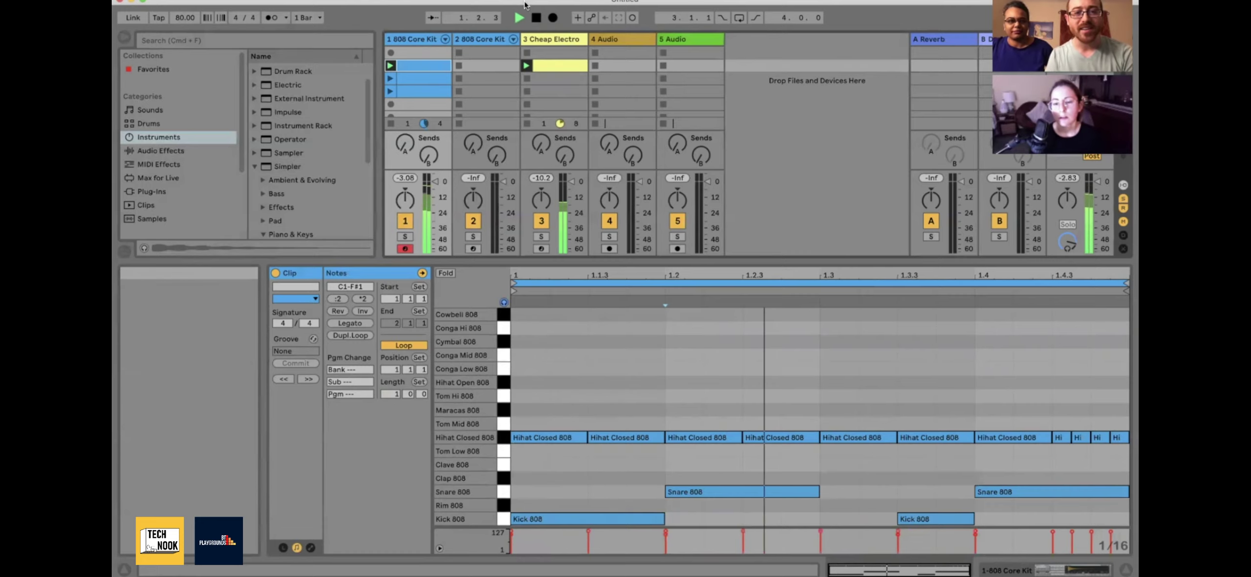
{"action": "left_click", "coordinate": [536, 18]}
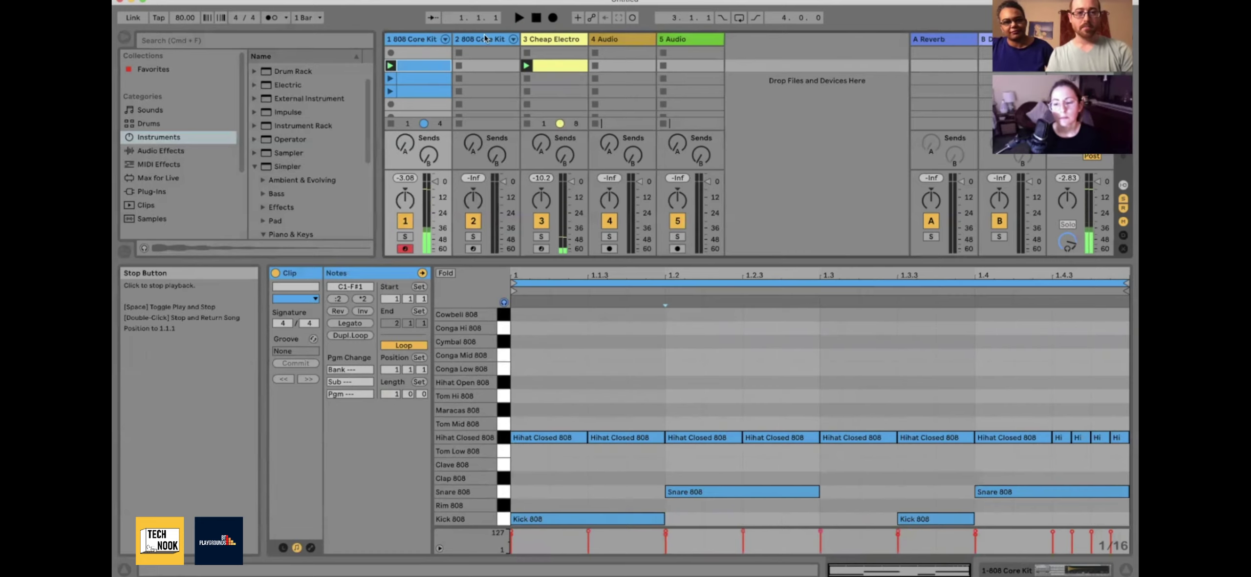
Select the duplicate 808 track, enlarge the session area above the Clip View, and briefly check the Arrangement View before returning to the Session View
{"action": "left_click", "coordinate": [483, 39]}
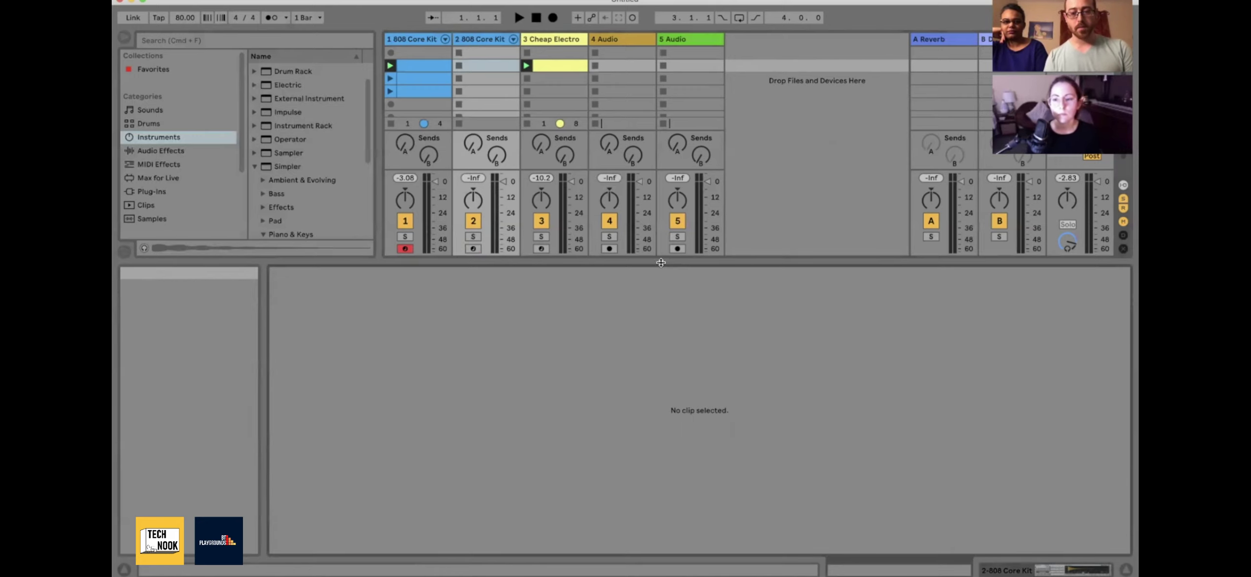
{"action": "left_click_drag", "start_coordinate": [661, 267], "coordinate": [664, 441]}
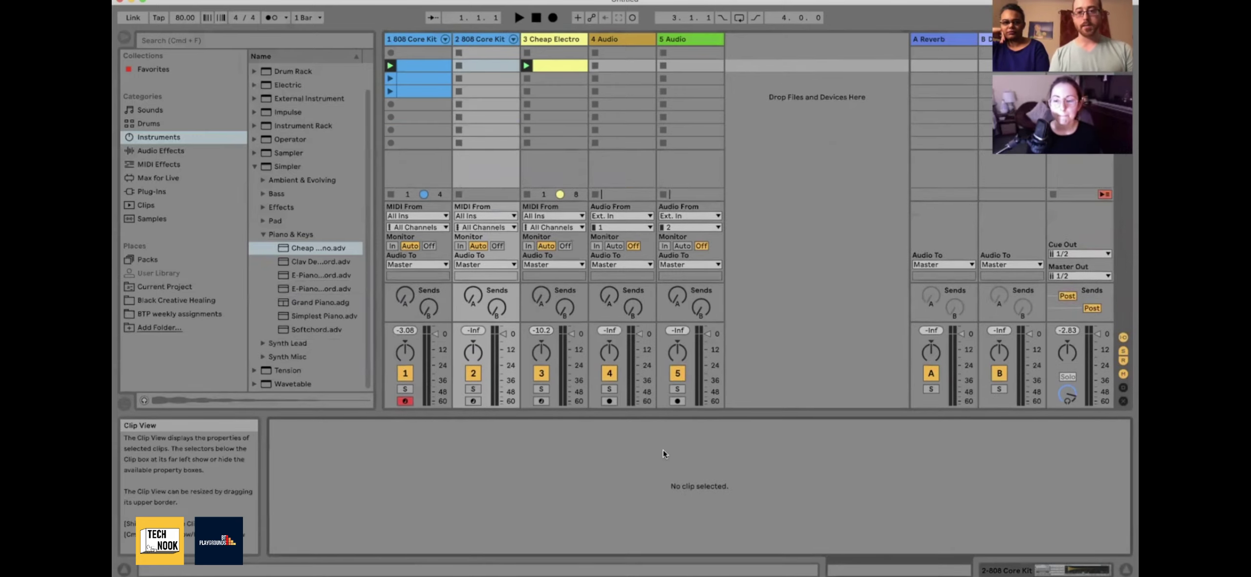
{"action": "left_click", "coordinate": [843, 100]}
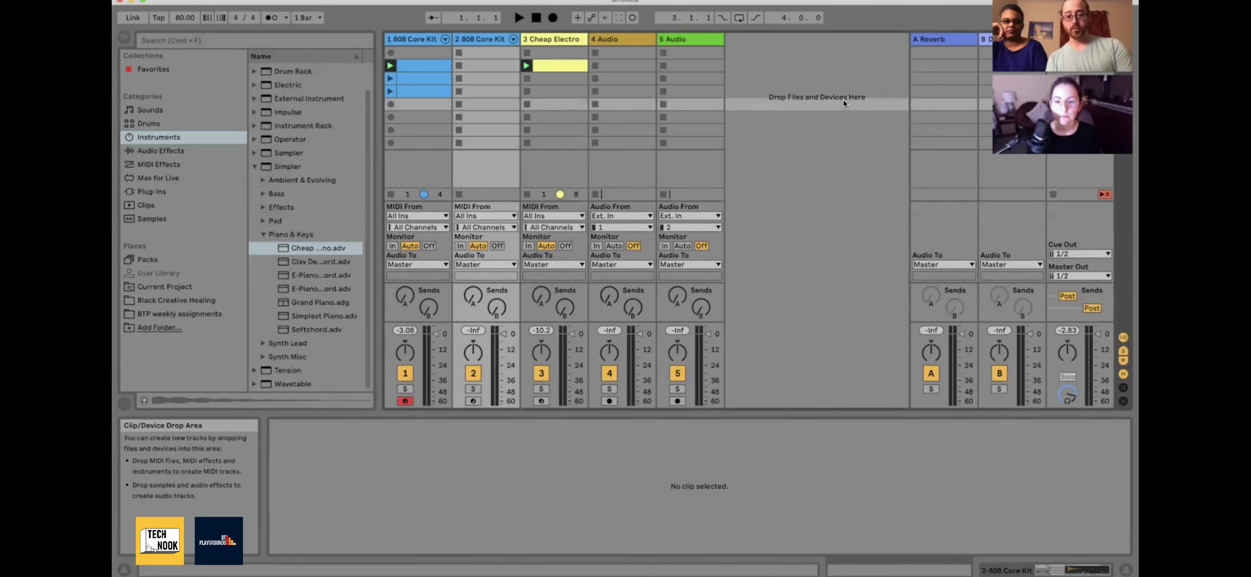
{"action": "key", "text": "Tab"}
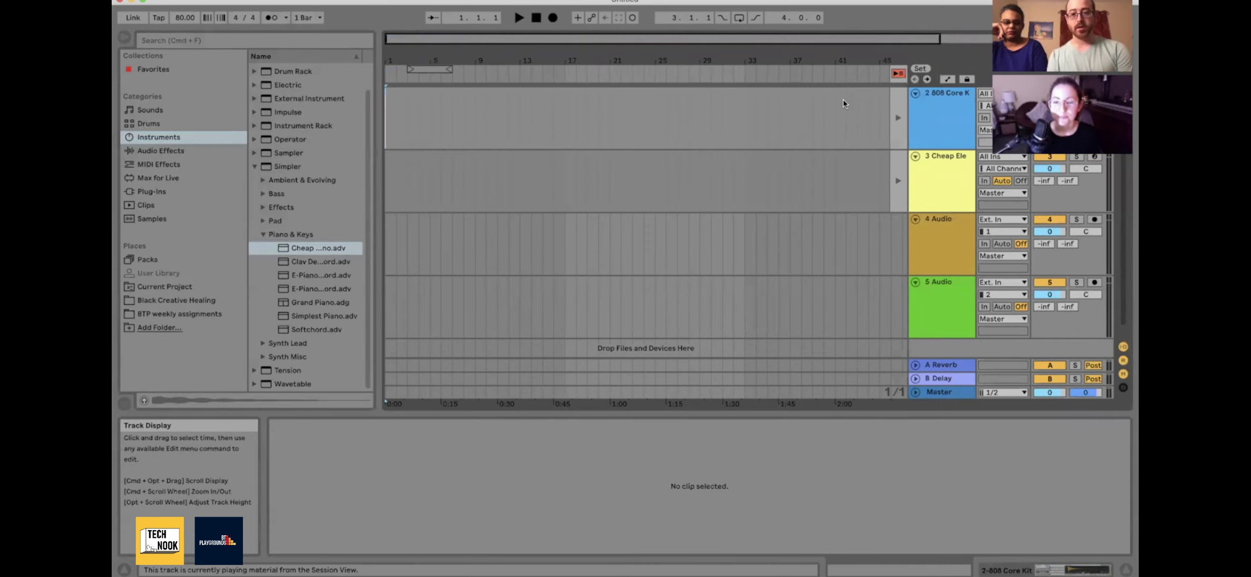
{"action": "key", "text": "Tab"}
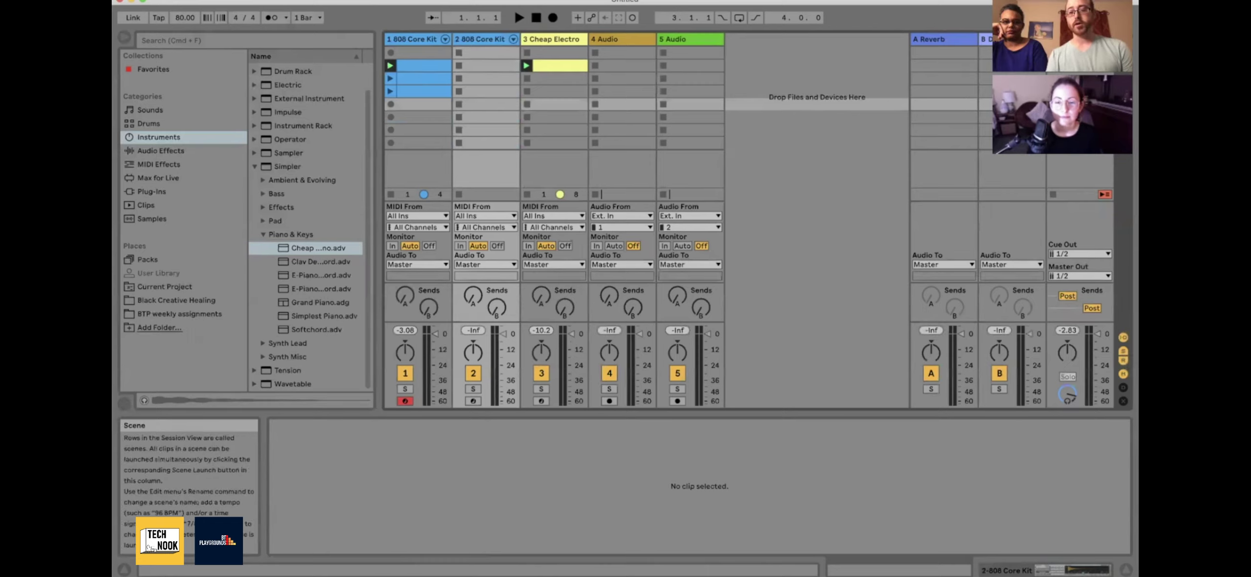
Switch the scene selection back and forth between the first and second scenes in the Master column
{"action": "left_click", "coordinate": [1080, 53]}
{"action": "left_click", "coordinate": [1080, 65]}
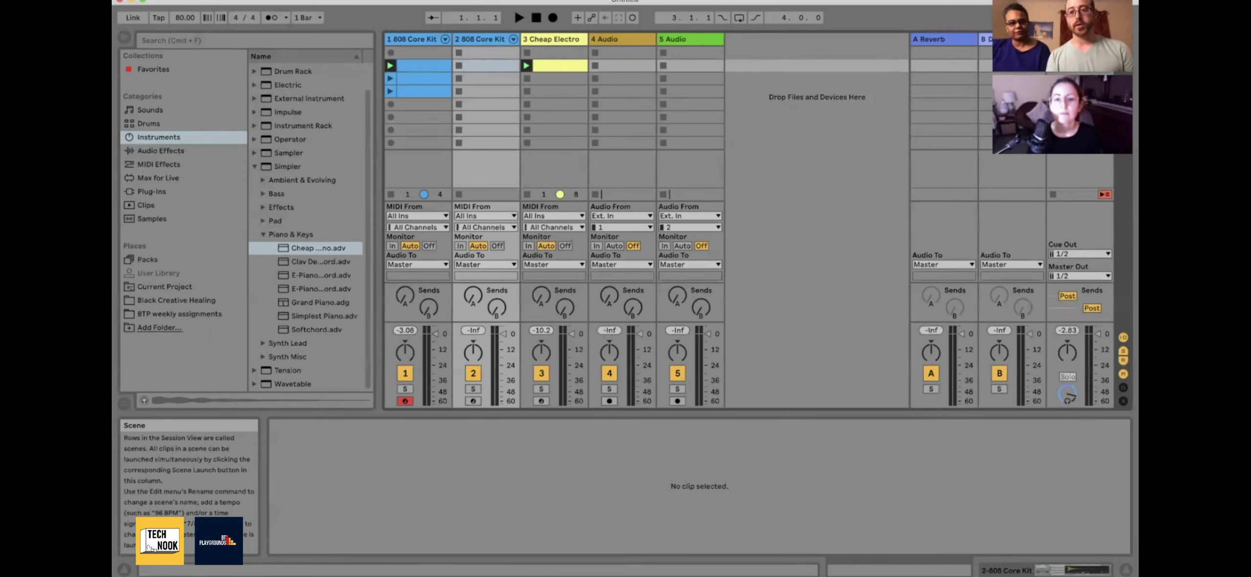
{"action": "key", "text": "Up"}
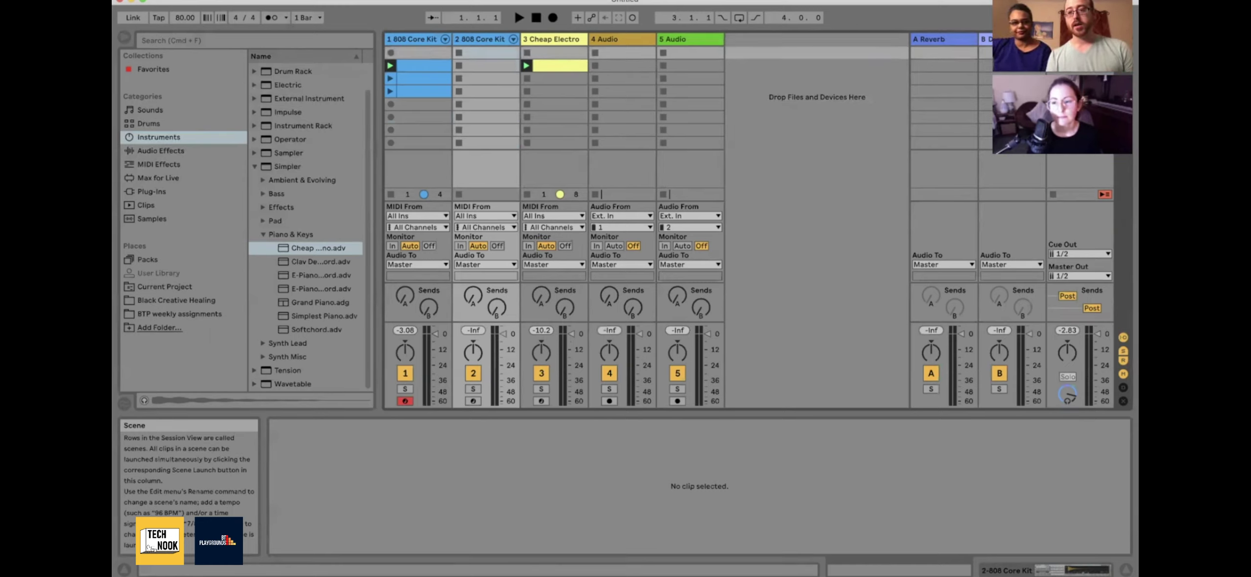
{"action": "key", "text": "Down"}
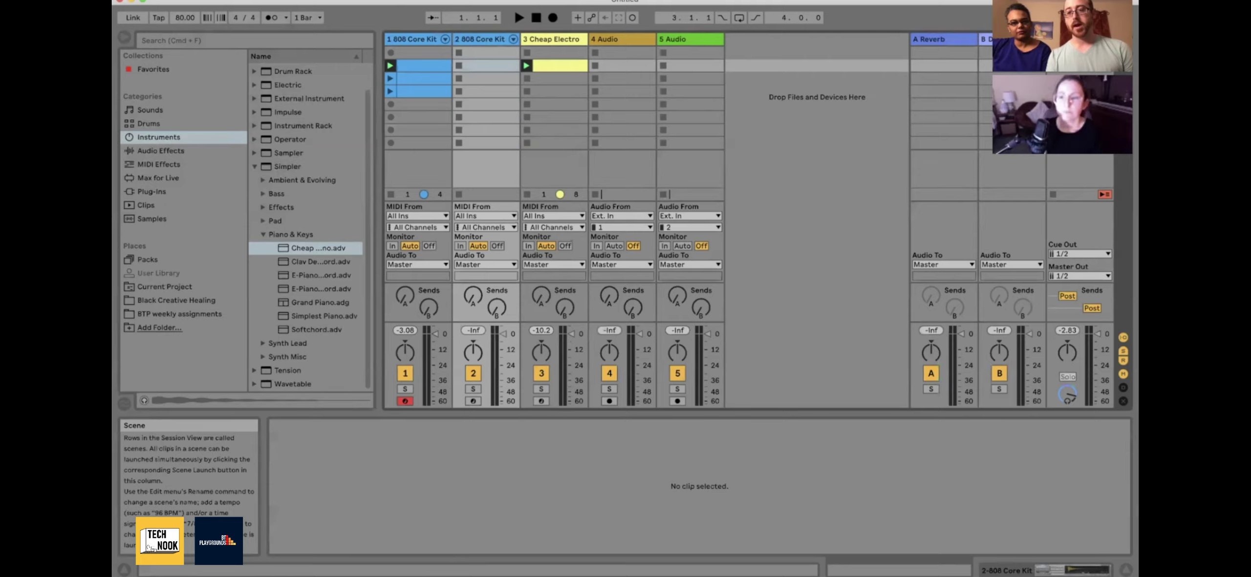
{"action": "key", "text": "Up"}
{"action": "key", "text": "Down"}
{"action": "key", "text": "Down"}
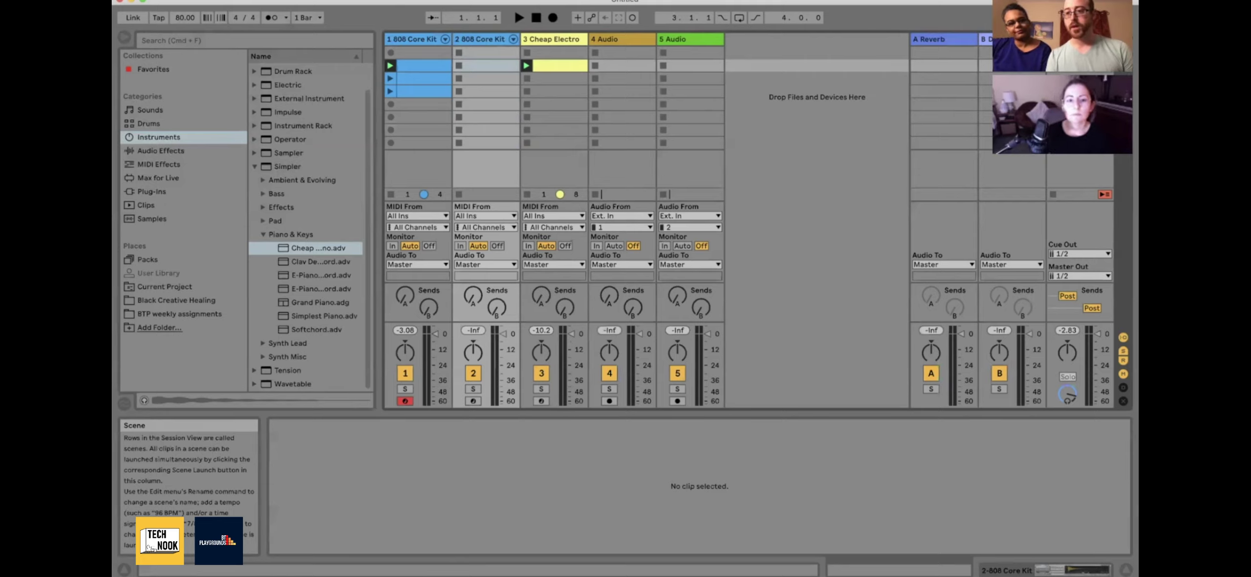
Play the second scene's drum and piano clips together briefly, and stop playback
{"action": "key", "text": "Up"}
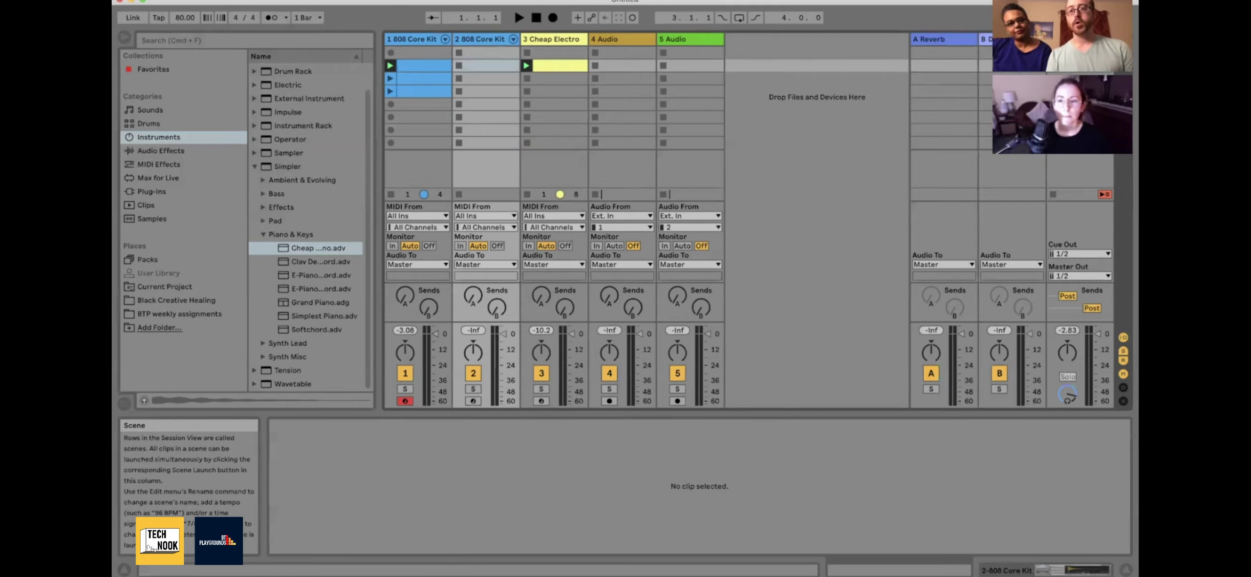
{"action": "key", "text": "space"}
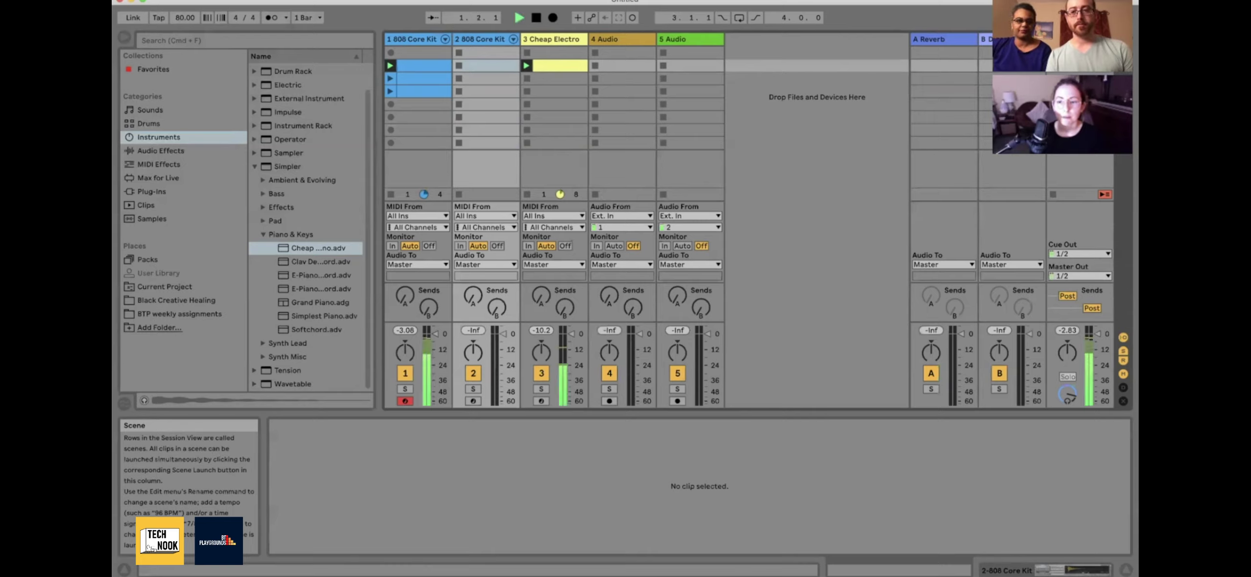
{"action": "key", "text": "space"}
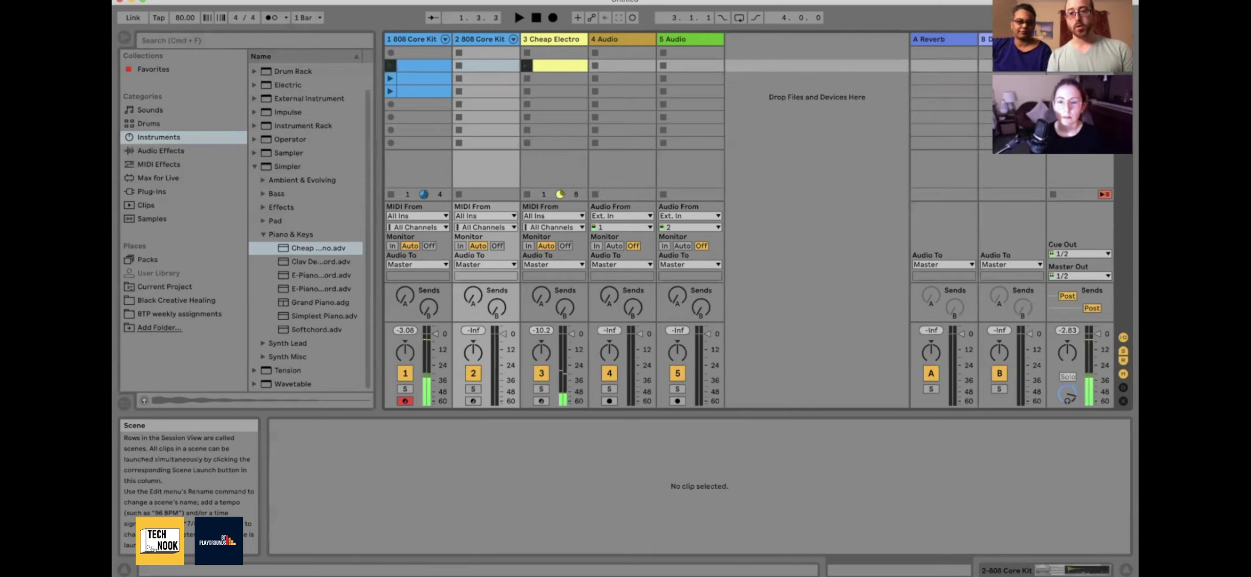
Step the scene selection back and forth among the second, third and fourth scenes
{"action": "key", "text": "Down"}
{"action": "key", "text": "Down"}
{"action": "key", "text": "Up"}
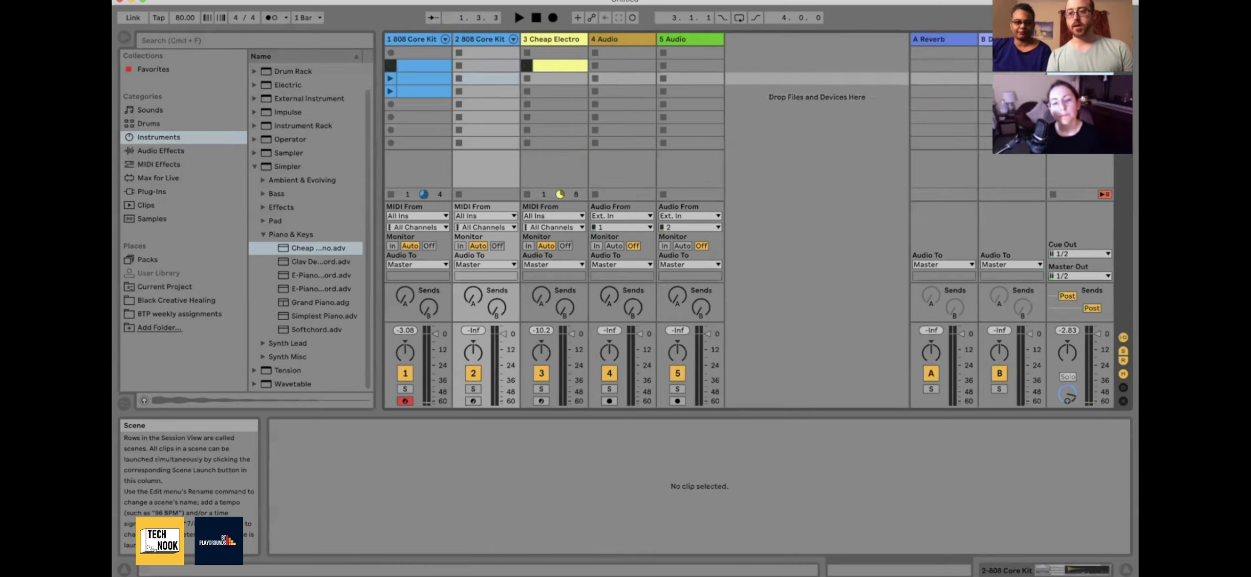
{"action": "key", "text": "Up"}
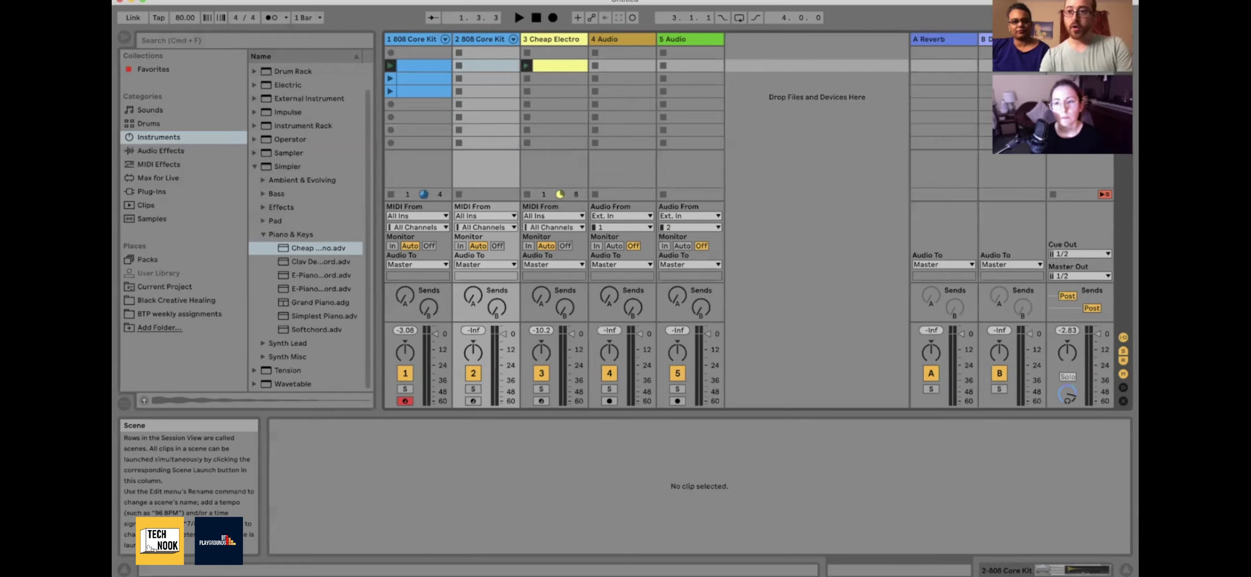
{"action": "key", "text": "Down"}
{"action": "key", "text": "Down"}
{"action": "key", "text": "Up"}
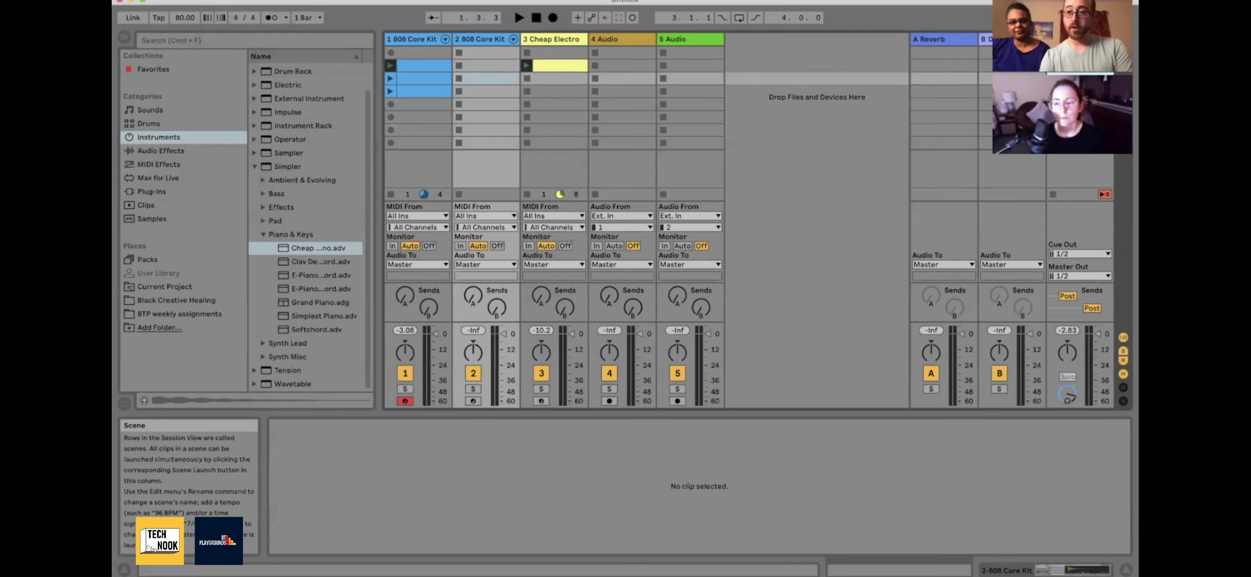
{"action": "key", "text": "Down"}
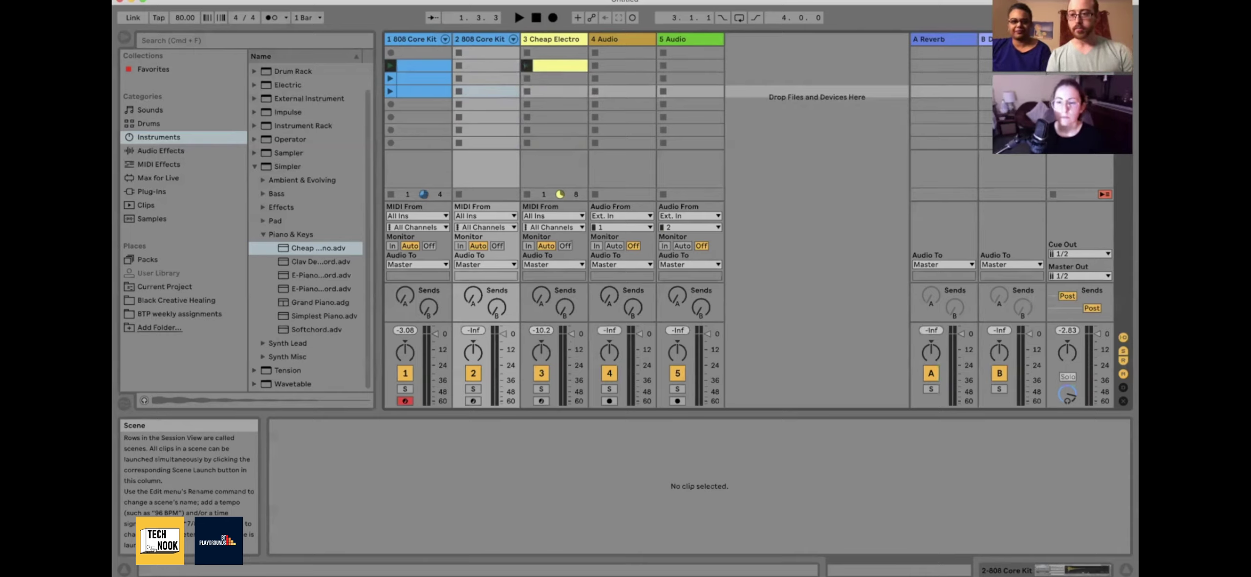
{"action": "key", "text": "Up"}
{"action": "key", "text": "Up"}
{"action": "key", "text": "Down"}
{"action": "key", "text": "Down"}
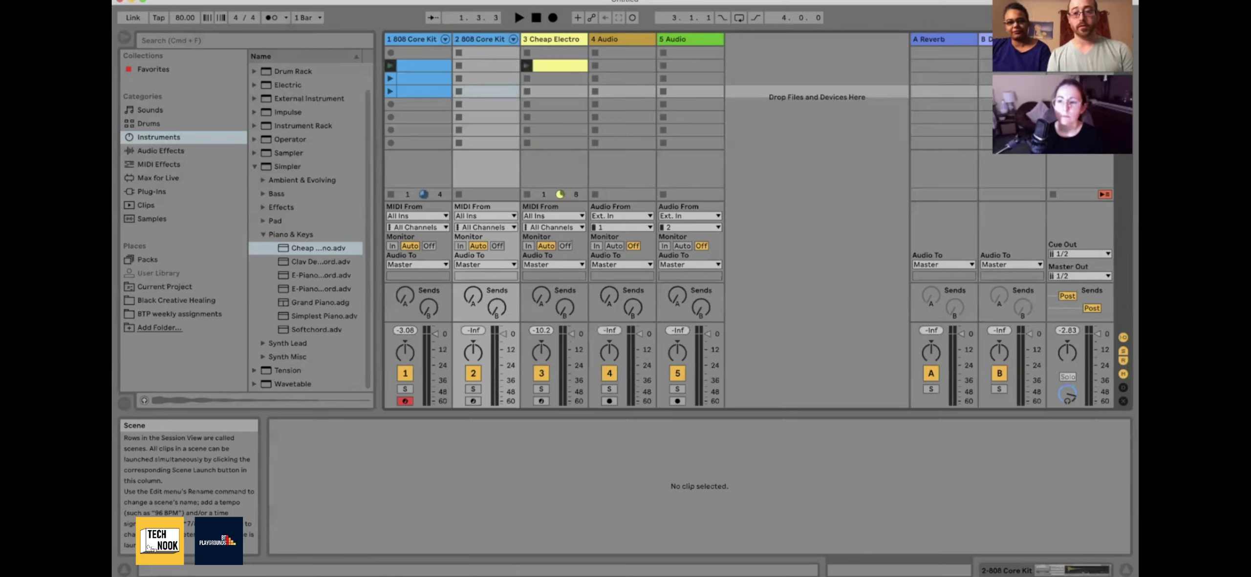
{"action": "key", "text": "Up"}
{"action": "key", "text": "Up"}
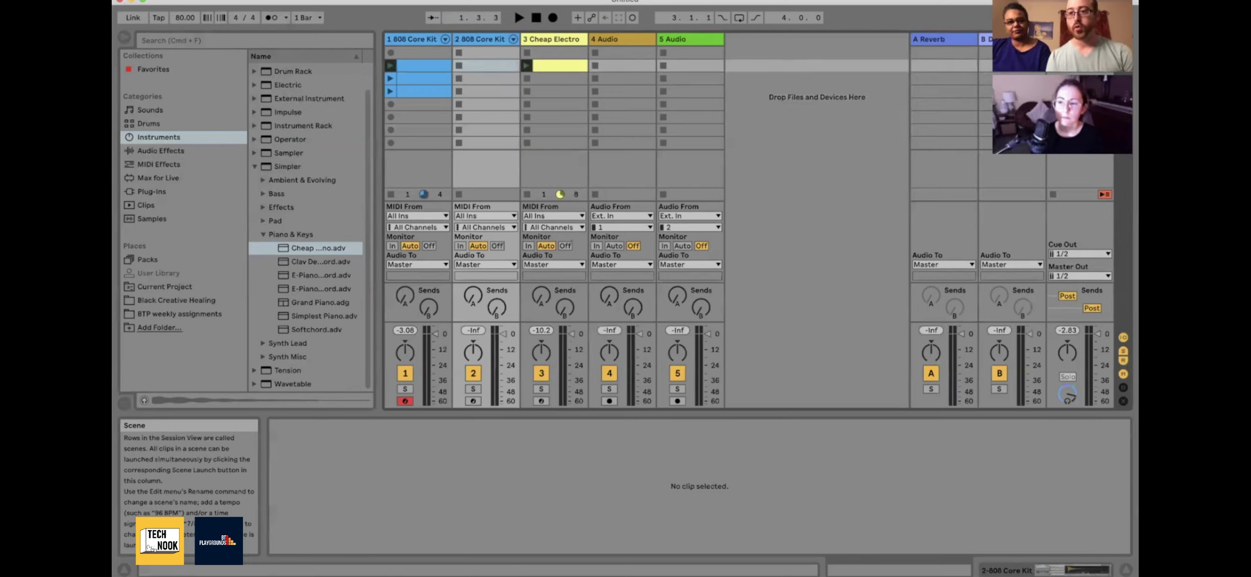
{"action": "key", "text": "Down"}
{"action": "key", "text": "Down"}
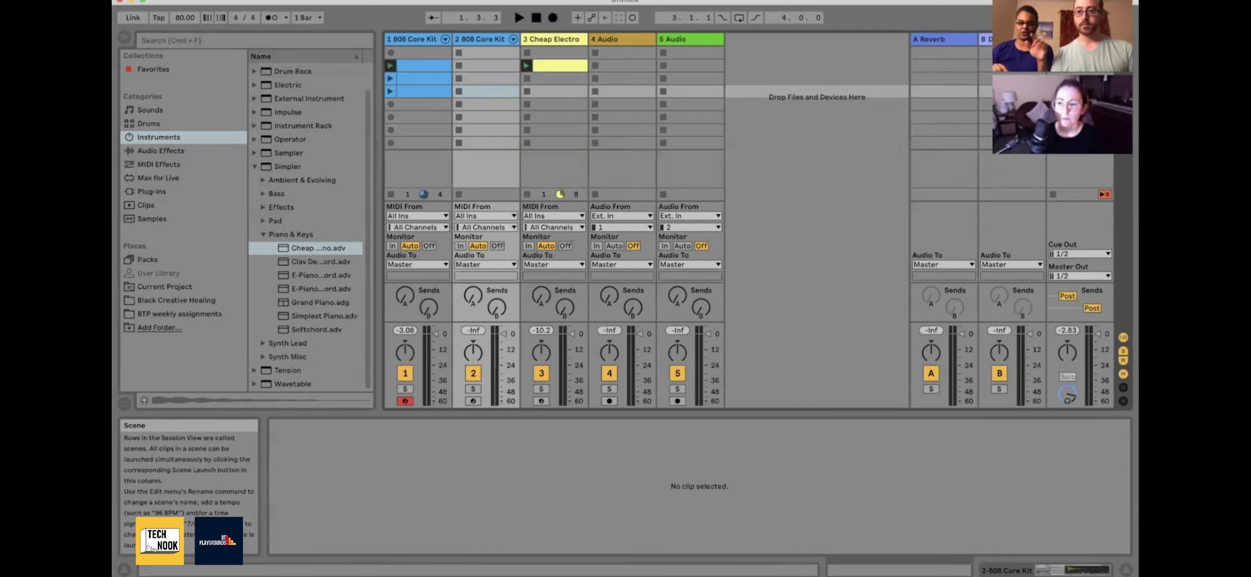
Duplicate the second scene with its drum and piano clips, and open the copied drum clip's notes
{"action": "left_click", "coordinate": [816, 65]}
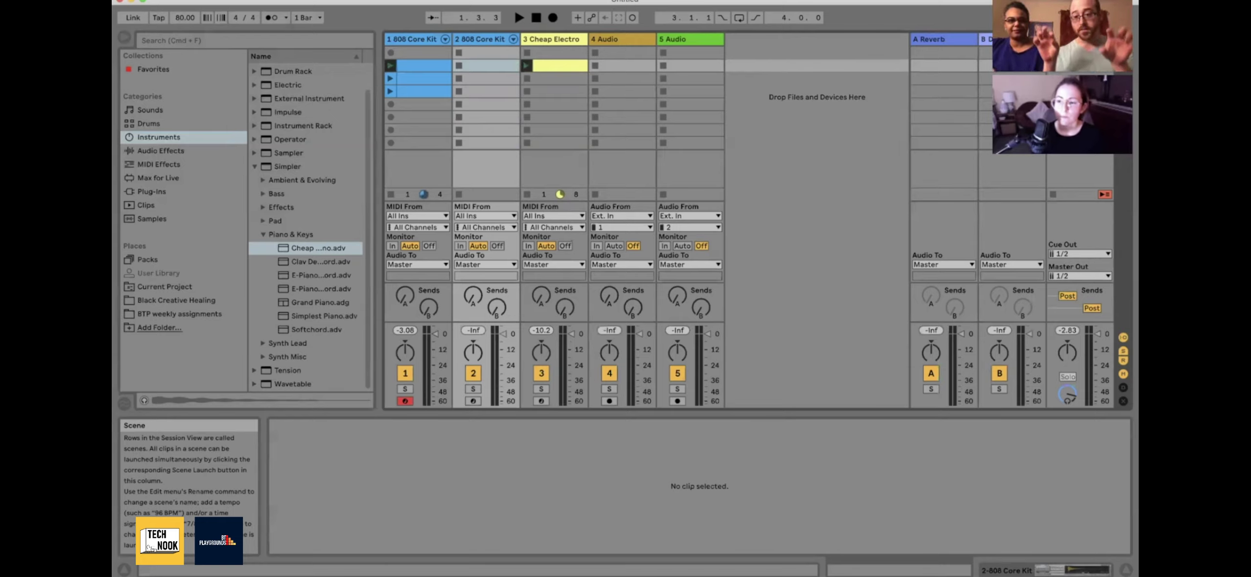
{"action": "right_click", "coordinate": [1087, 69]}
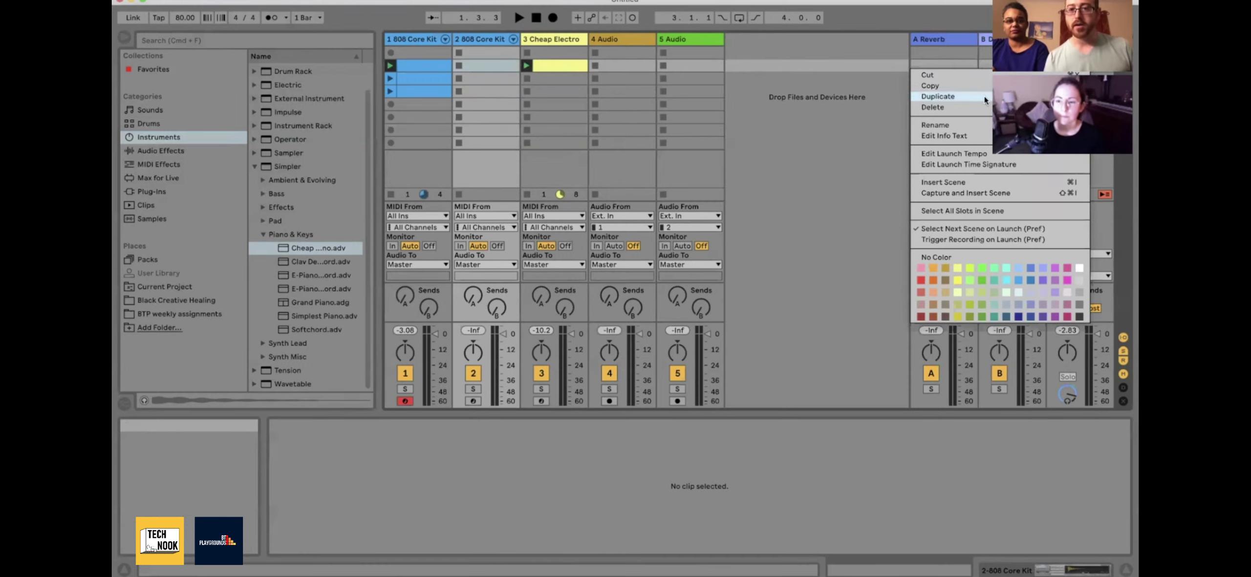
{"action": "left_click", "coordinate": [938, 96]}
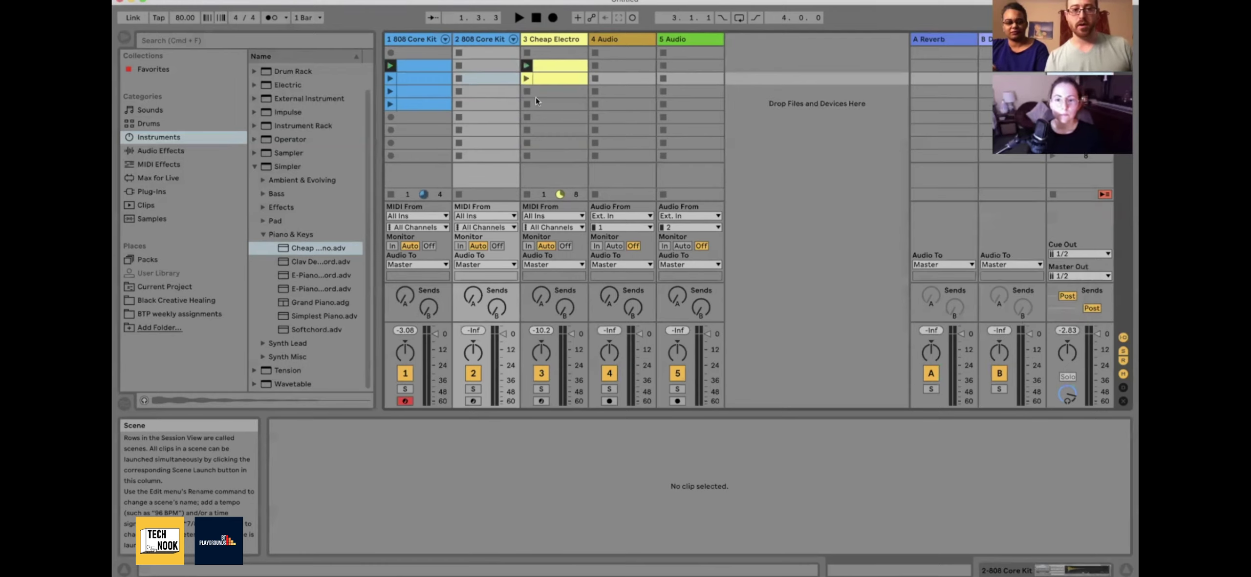
{"action": "left_click", "coordinate": [411, 82]}
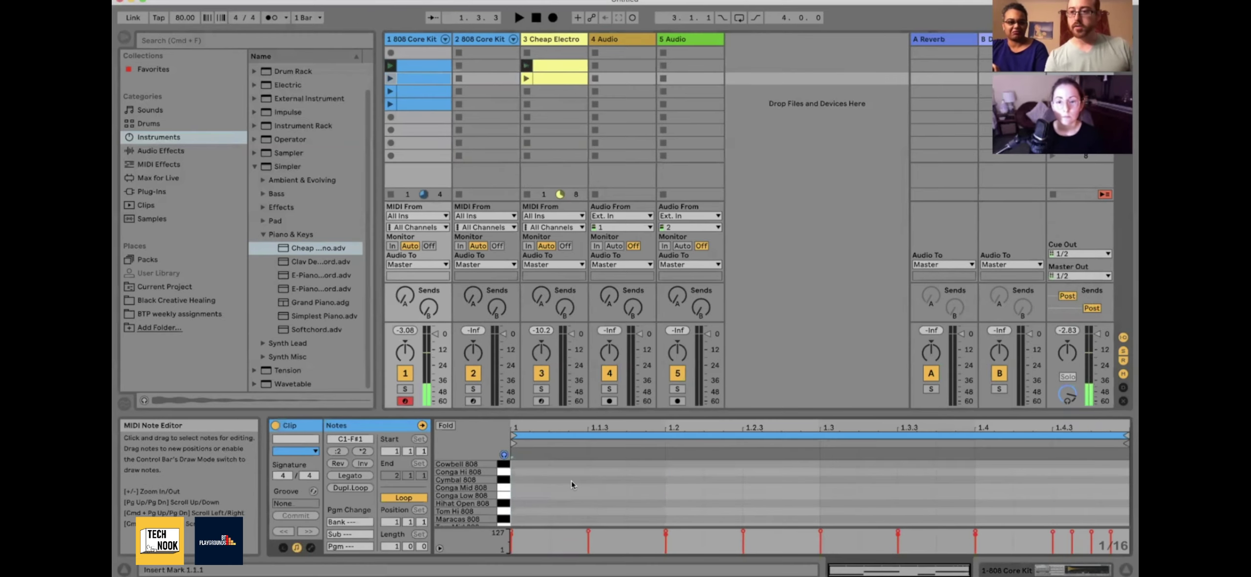
{"action": "key", "text": "Delete"}
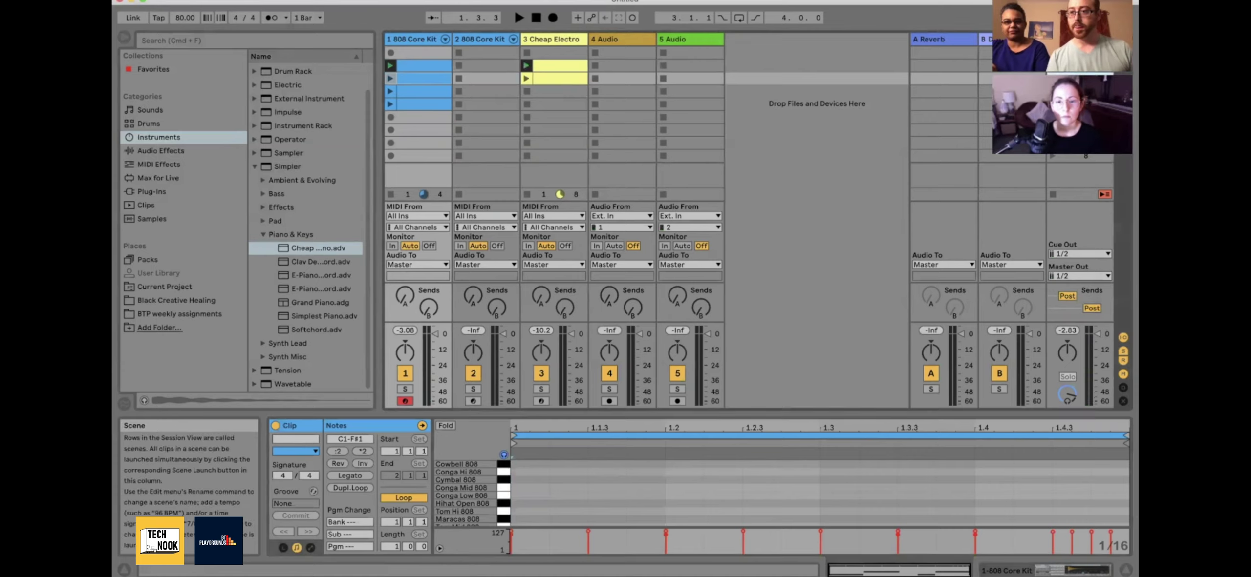
Map computer keys 1, 2, 3 and 4 to launch scenes 2, 3, 4 and 5 respectively, and leave Key Map Mode
{"action": "left_click", "coordinate": [1075, 66]}
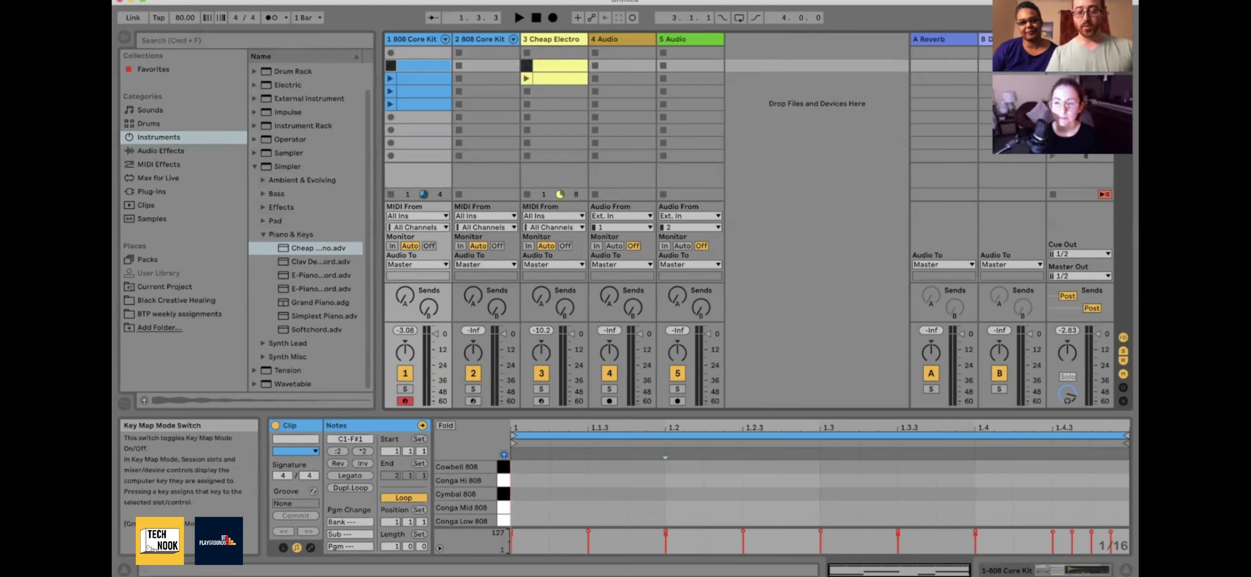
{"action": "key", "text": "super+k"}
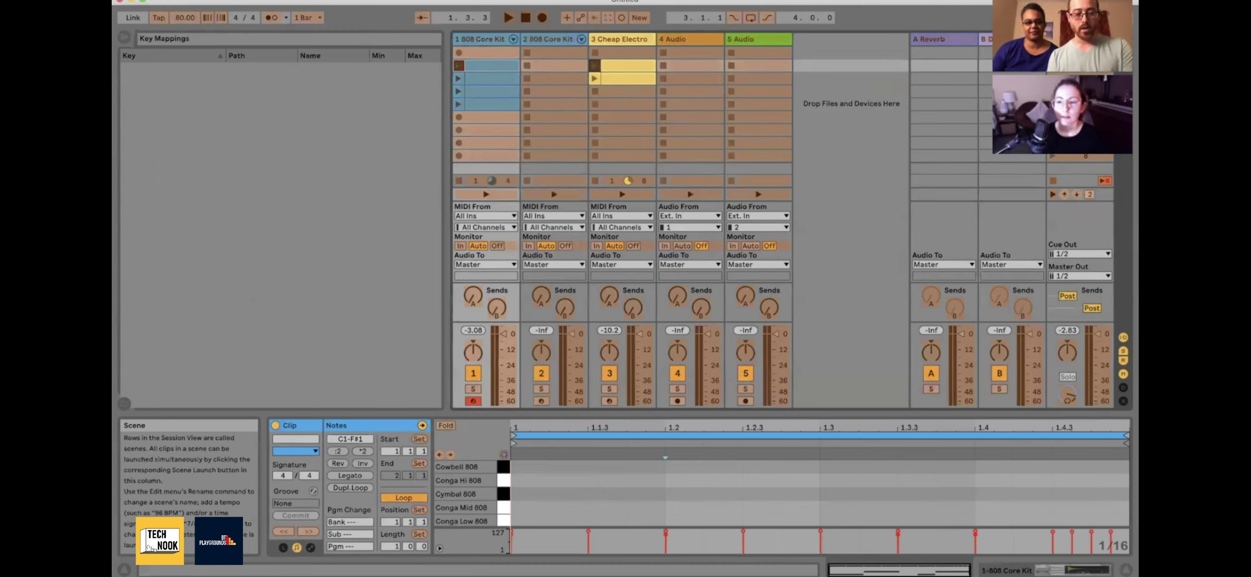
{"action": "key", "text": "1"}
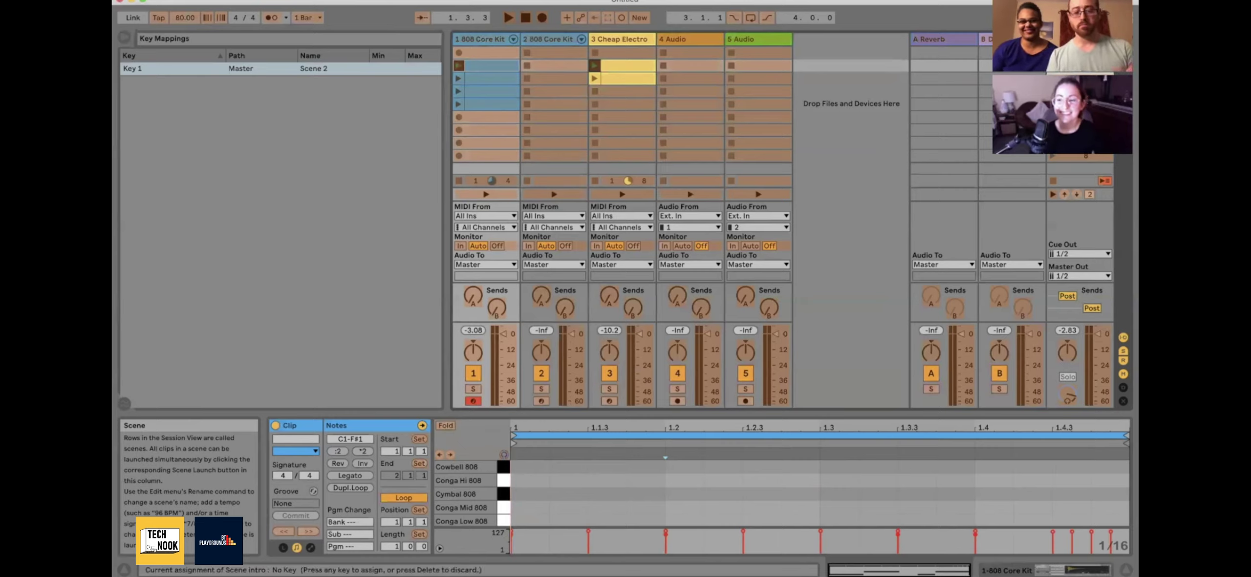
{"action": "key", "text": "2"}
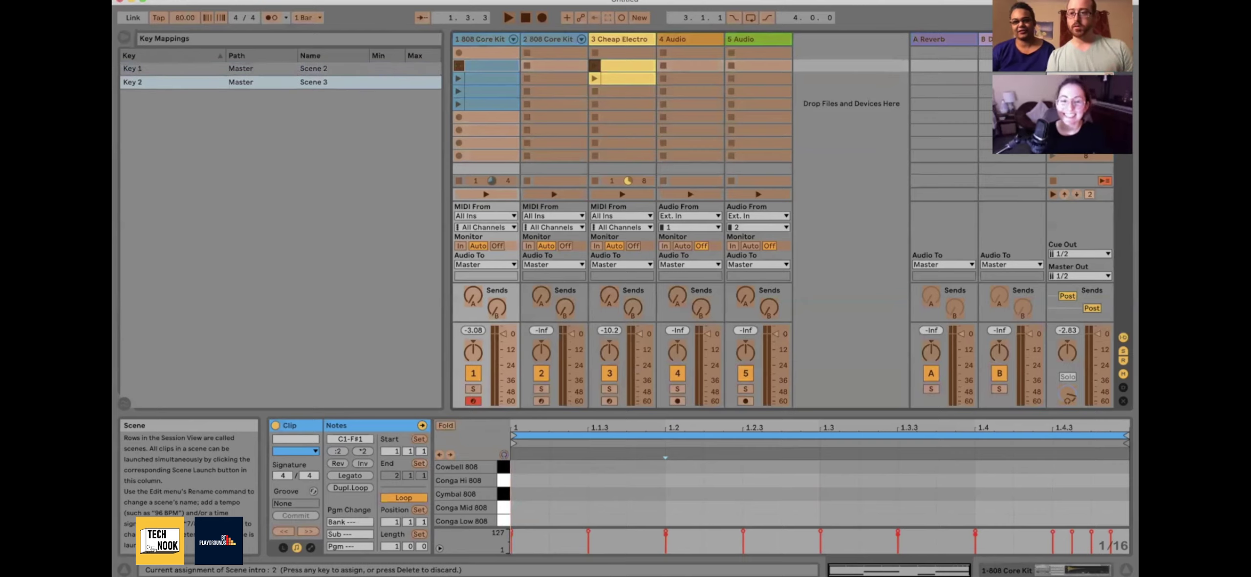
{"action": "left_click", "coordinate": [1079, 91]}
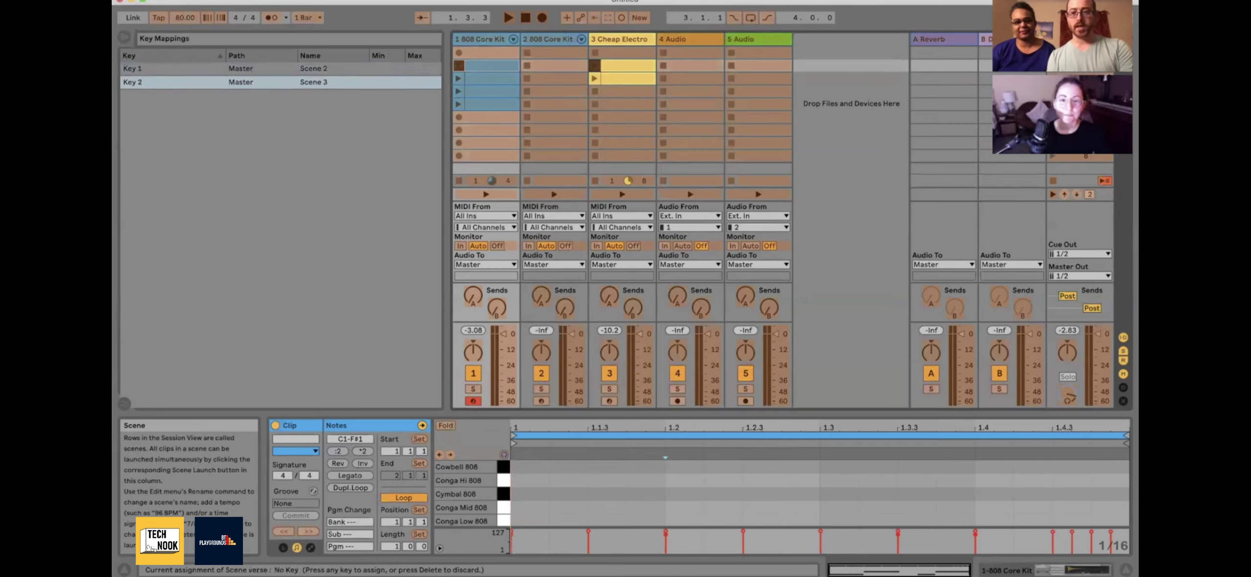
{"action": "key", "text": "3"}
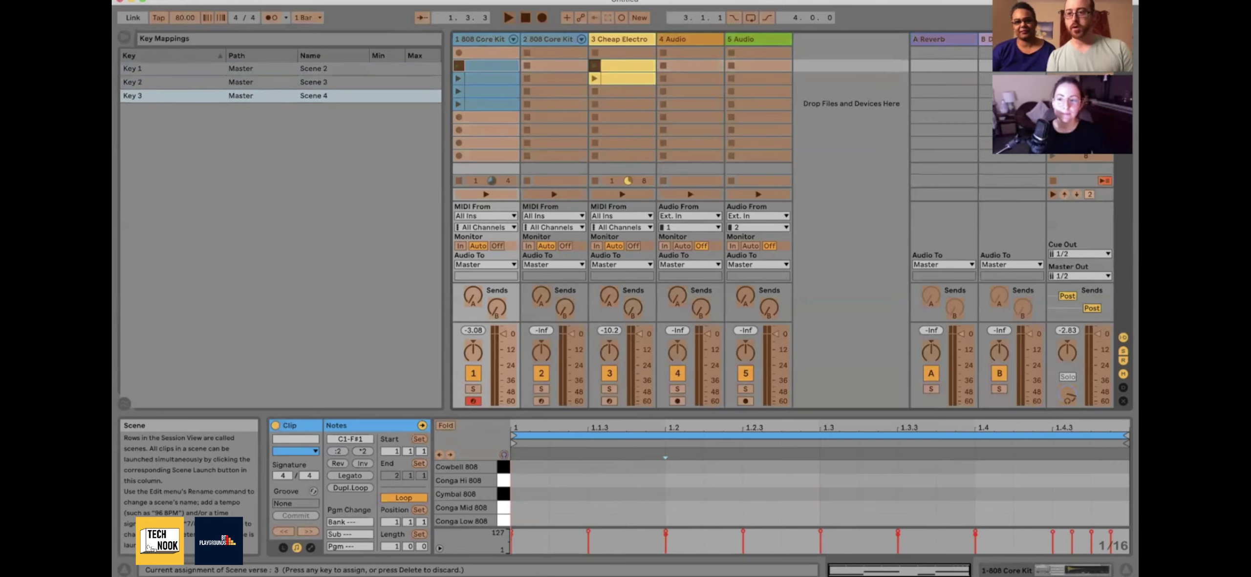
{"action": "left_click", "coordinate": [1079, 104]}
{"action": "key", "text": "4"}
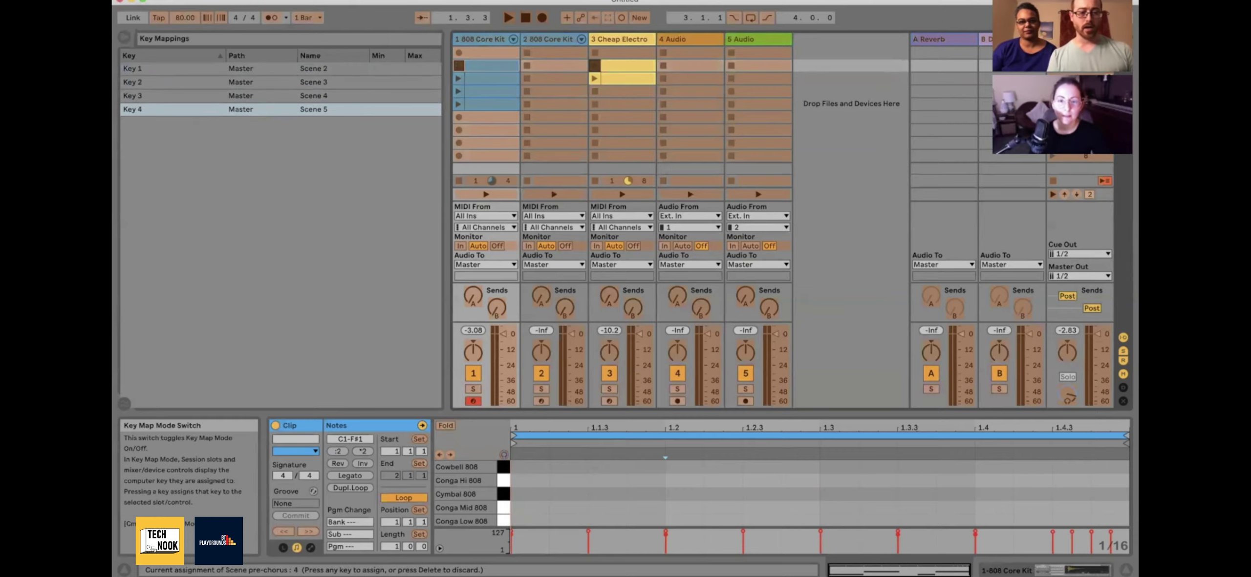
{"action": "key", "text": "super+k"}
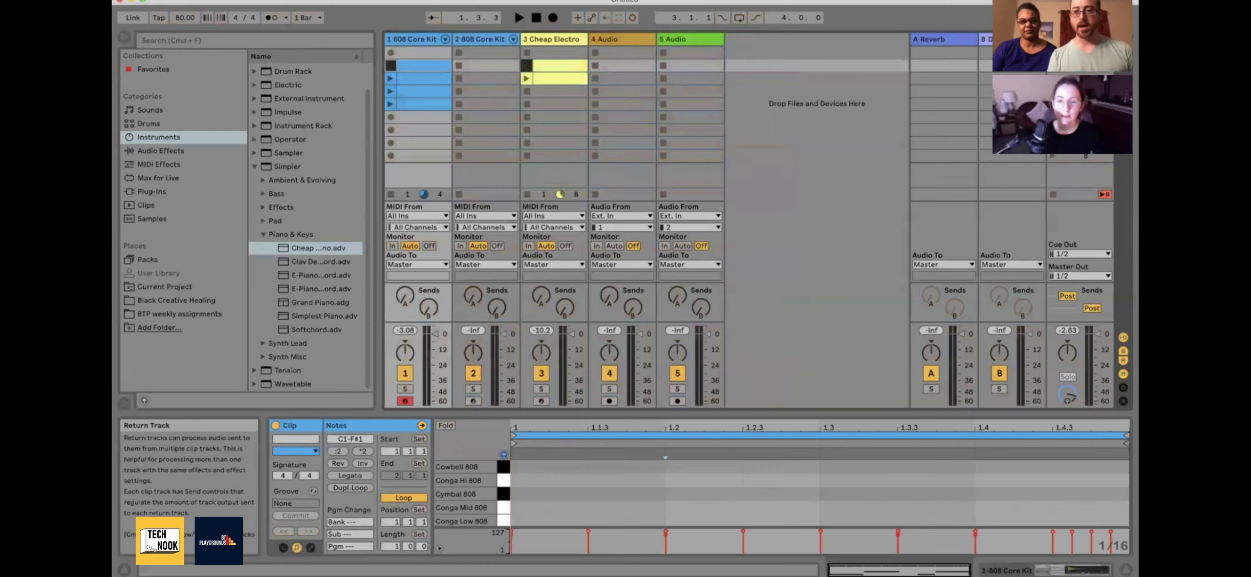
Test launching the third, fourth and second scenes in turn, and stop playback
{"action": "key", "text": "space"}
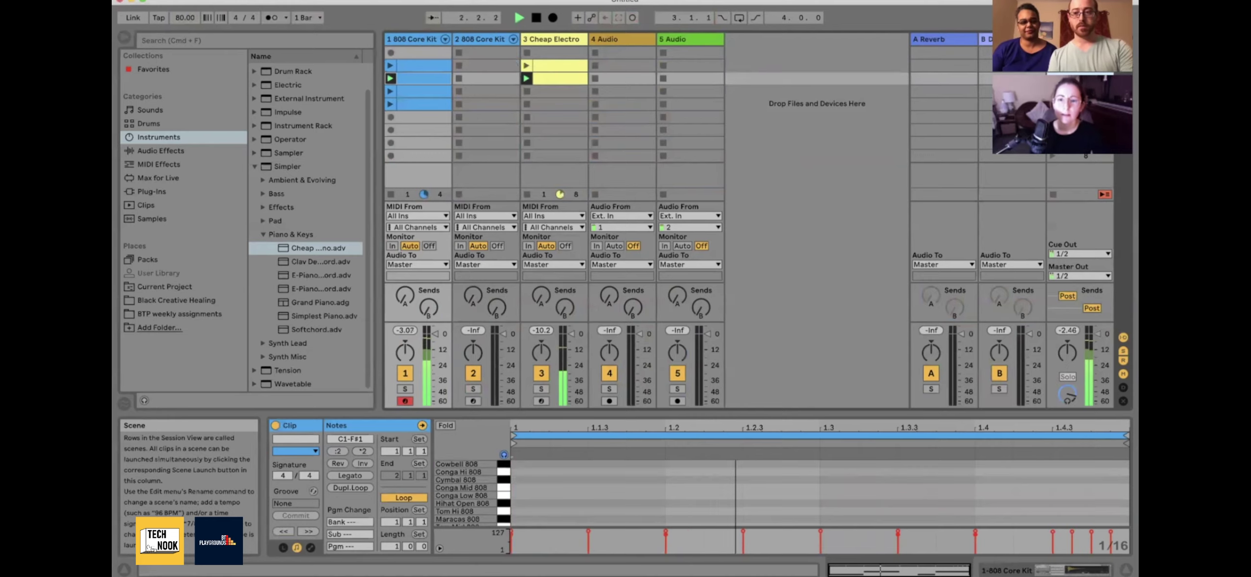
{"action": "left_click", "coordinate": [1053, 91]}
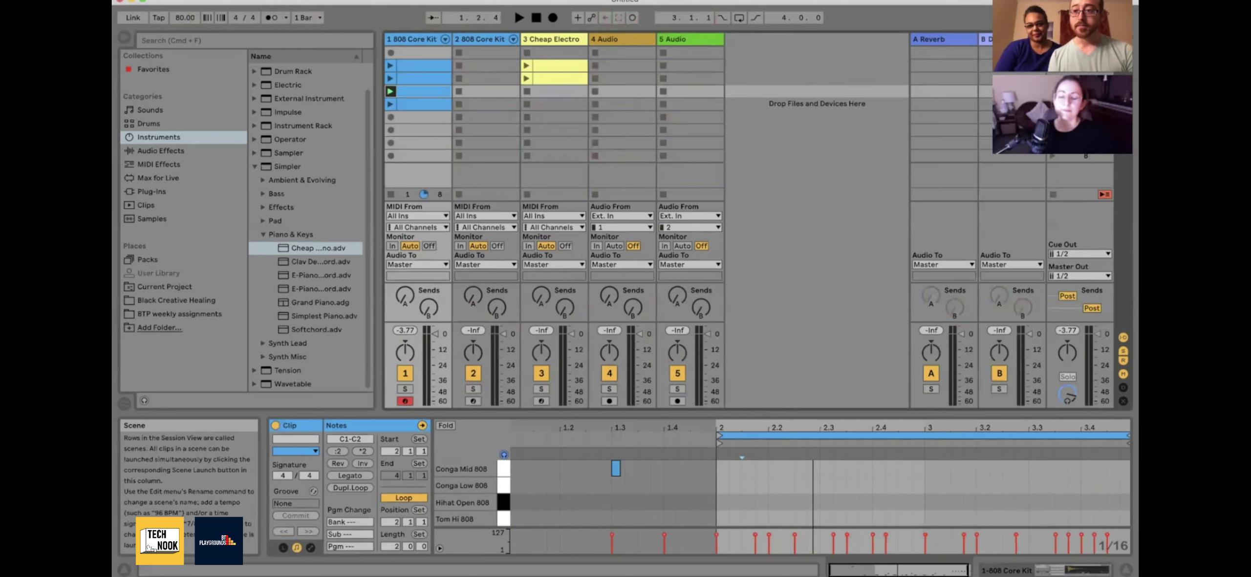
{"action": "left_click", "coordinate": [423, 65]}
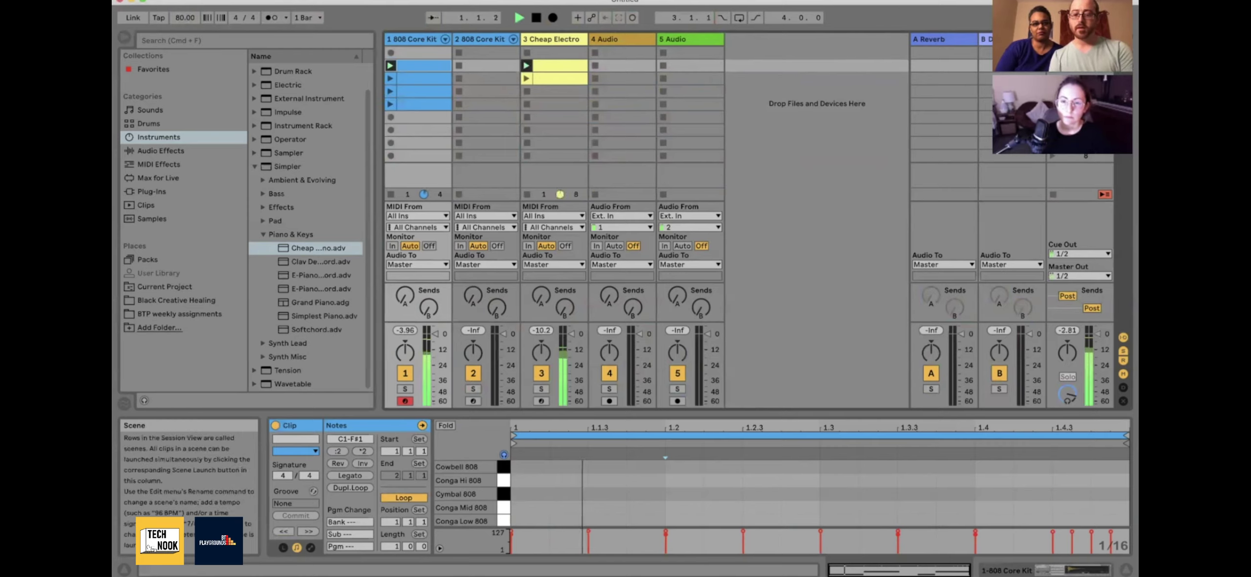
{"action": "left_click", "coordinate": [1053, 66]}
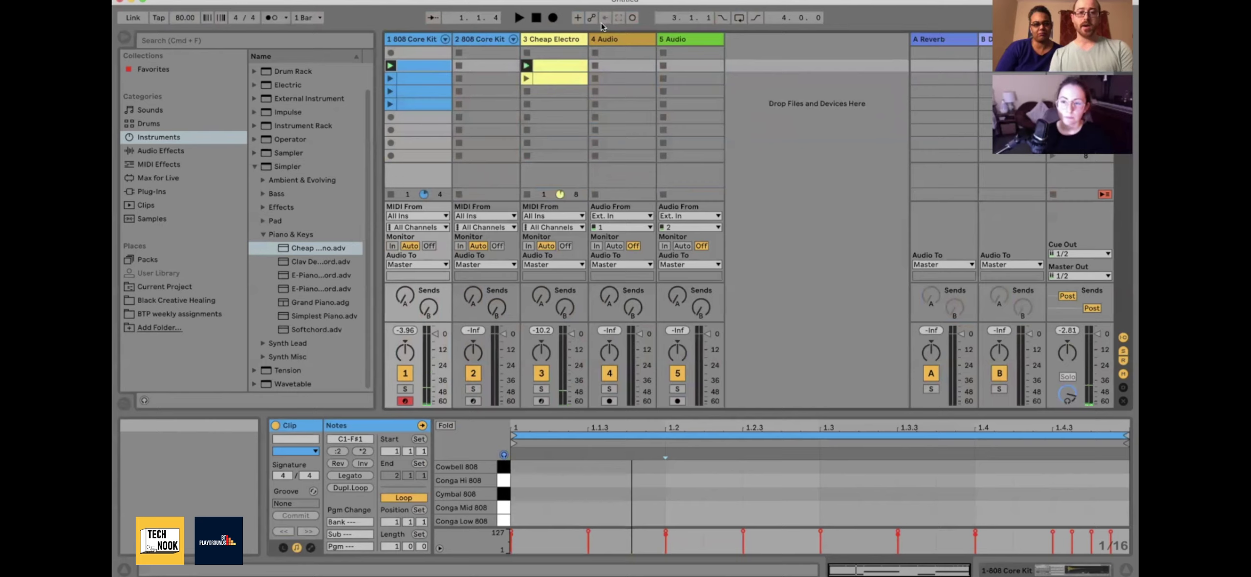
Start recording the second scene into the arrangement, zoom in on the incoming clips in the Arrangement View, and return to the Session View
{"action": "left_click", "coordinate": [552, 18]}
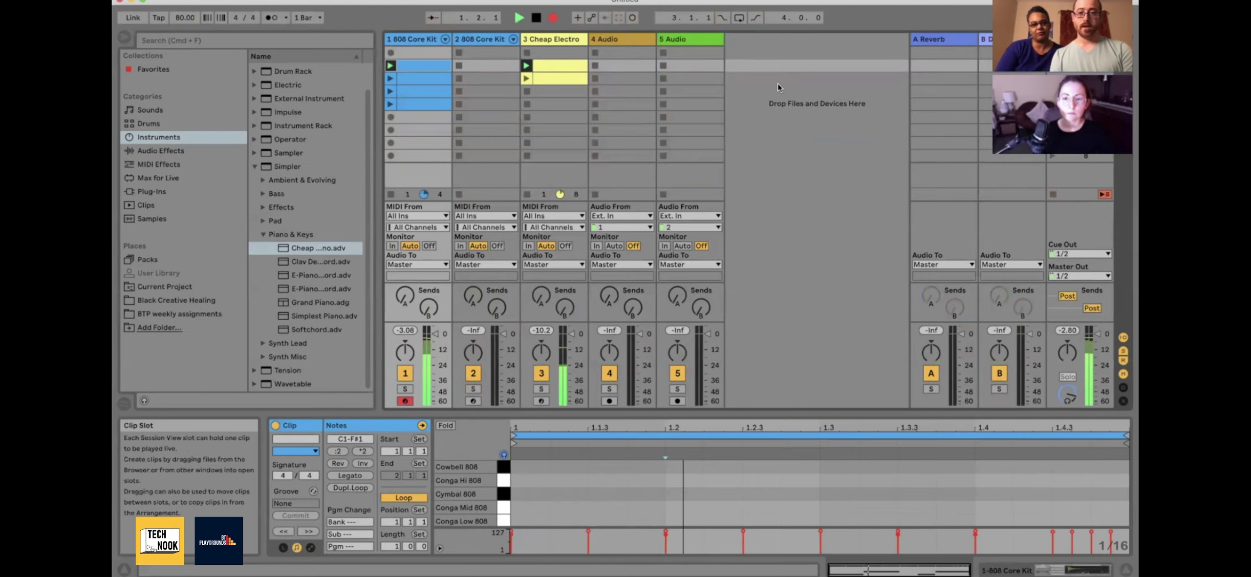
{"action": "key", "text": "Tab"}
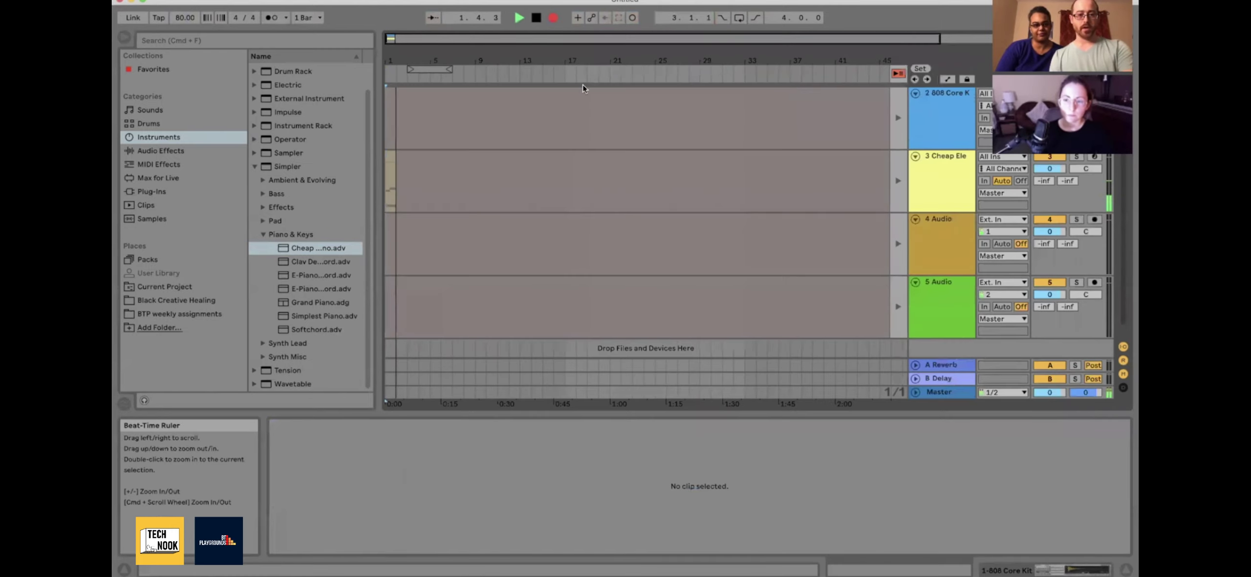
{"action": "left_click_drag", "start_coordinate": [496, 38], "coordinate": [430, 69]}
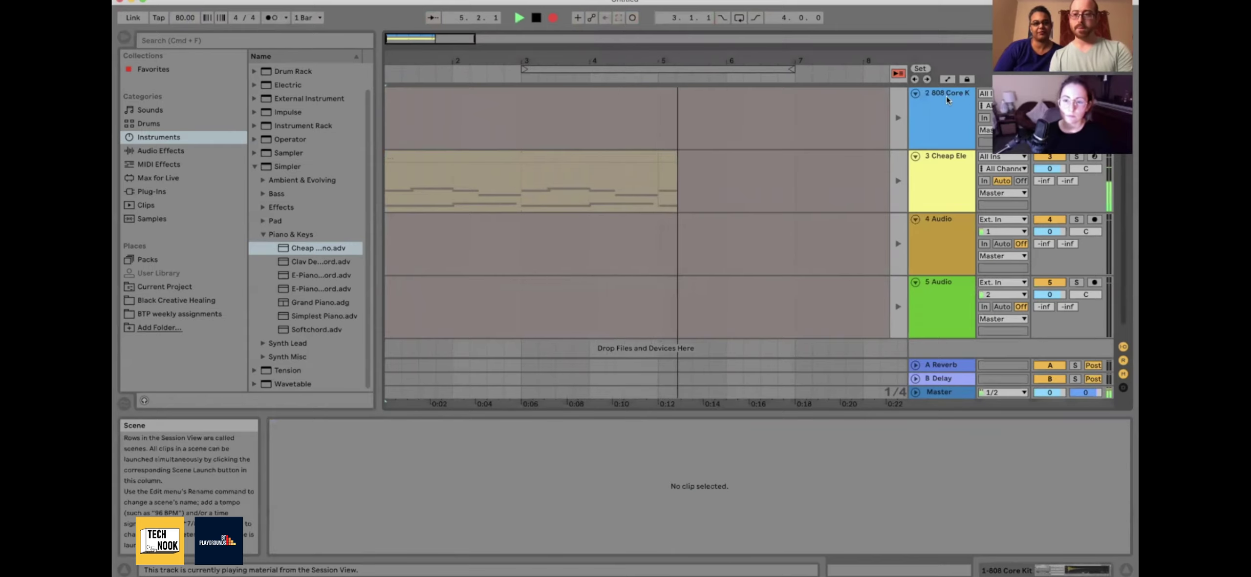
{"action": "left_click", "coordinate": [1123, 38]}
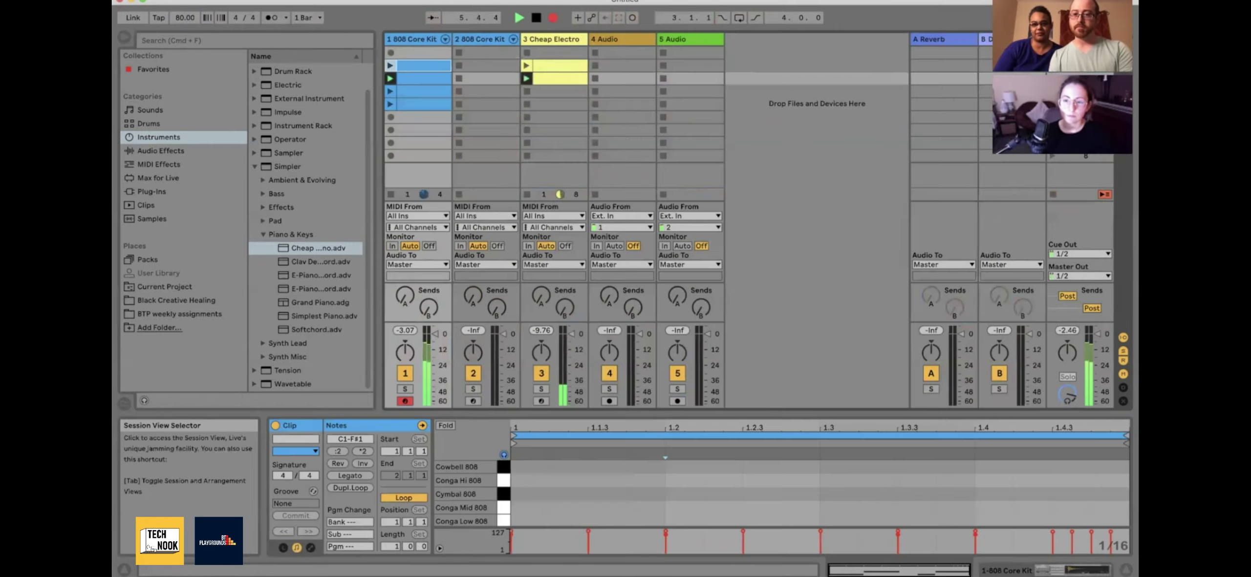
Launch the fourth and fifth scenes while recording, and select other drum clips on the first 808 track to view their notes
{"action": "left_click", "coordinate": [1053, 92]}
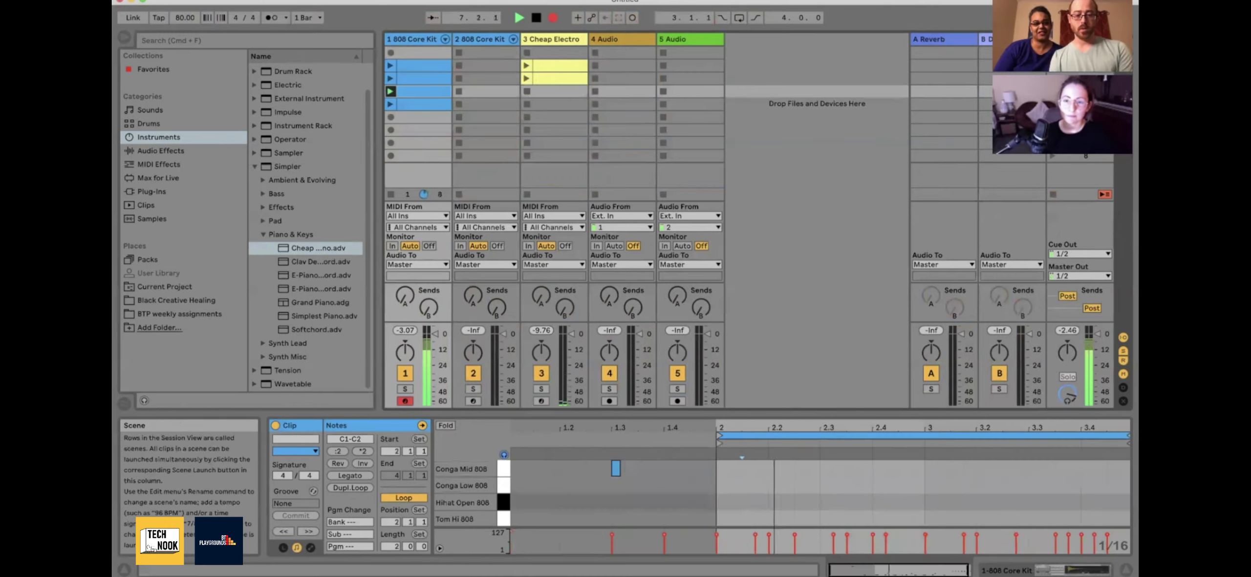
{"action": "left_click", "coordinate": [1053, 104]}
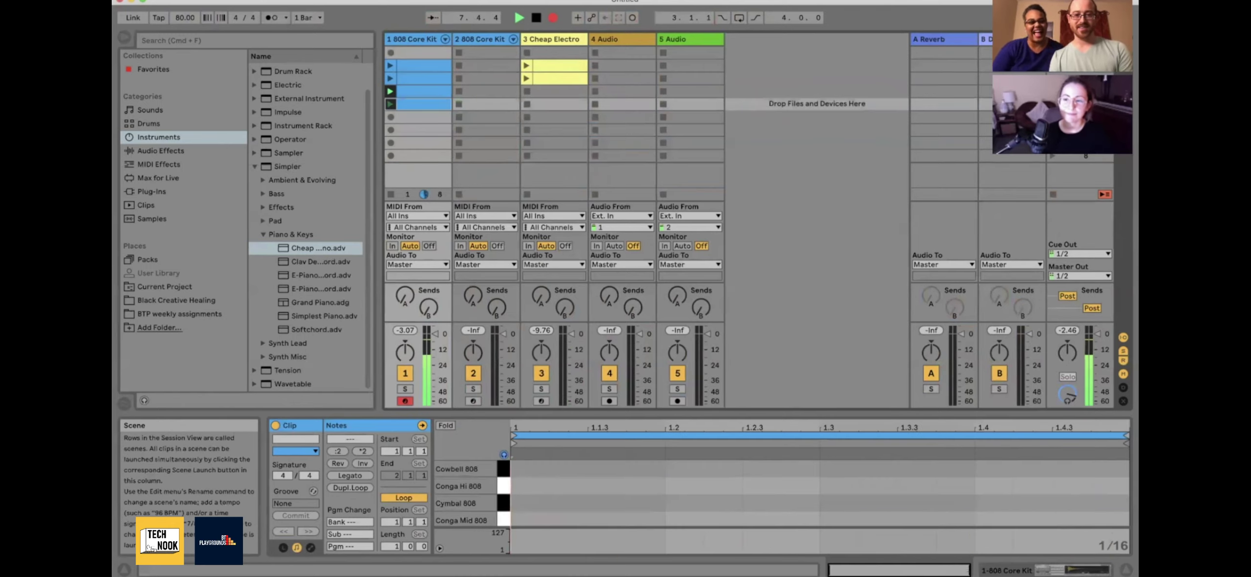
{"action": "left_click", "coordinate": [417, 65]}
{"action": "left_click", "coordinate": [413, 91]}
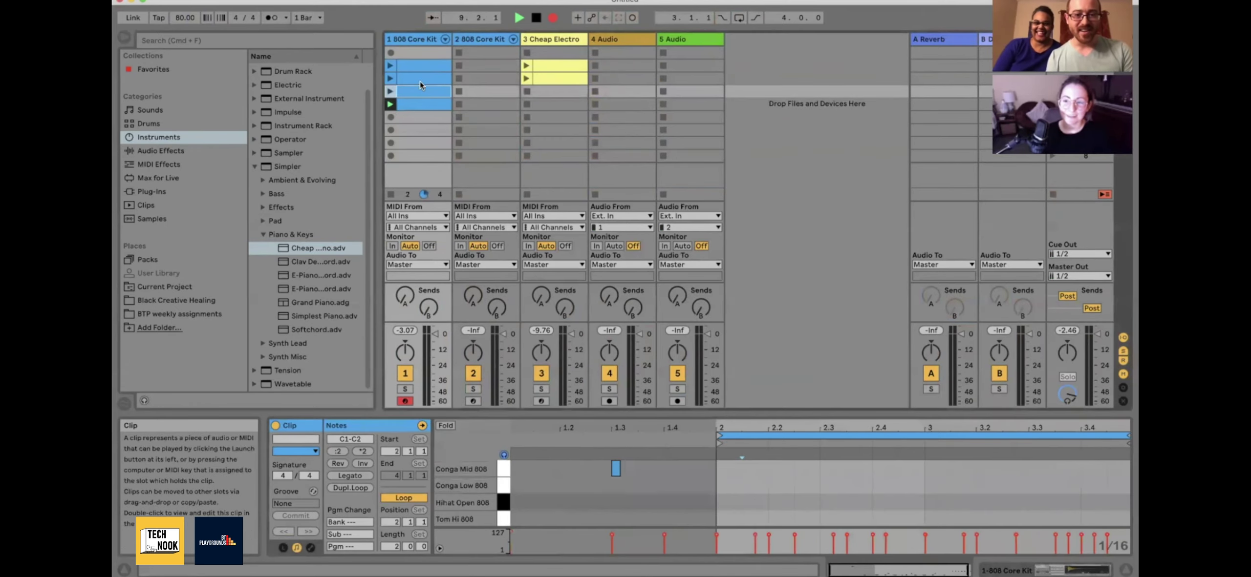
{"action": "left_click", "coordinate": [422, 78]}
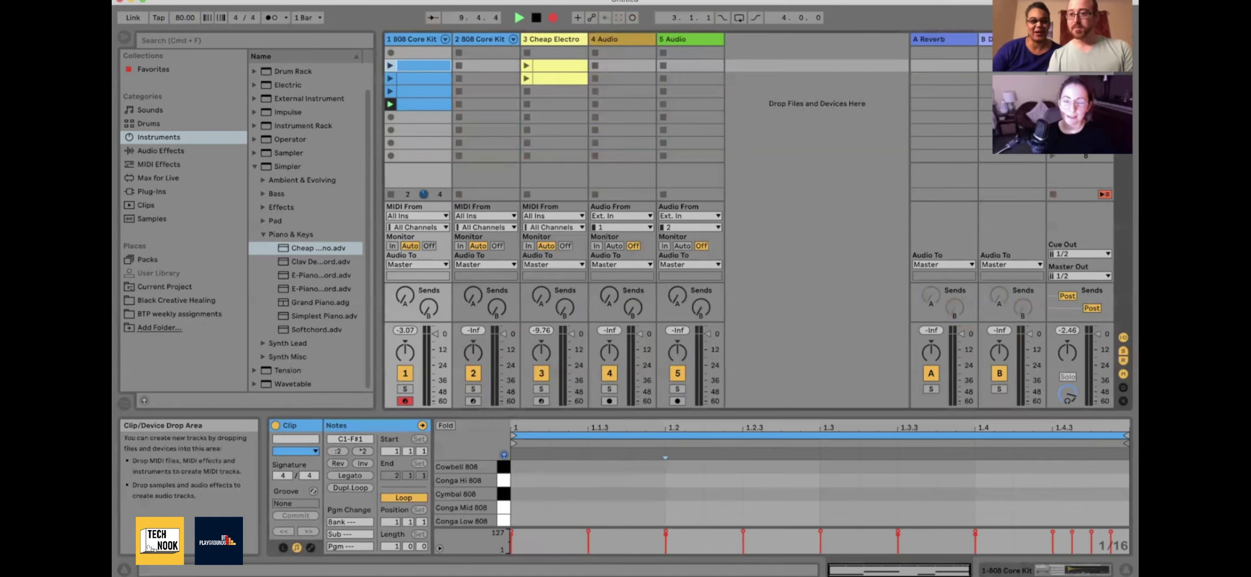
Stop the recording in the Arrangement View and return all tracks to arrangement playback
{"action": "key", "text": "Tab"}
{"action": "key", "text": "space"}
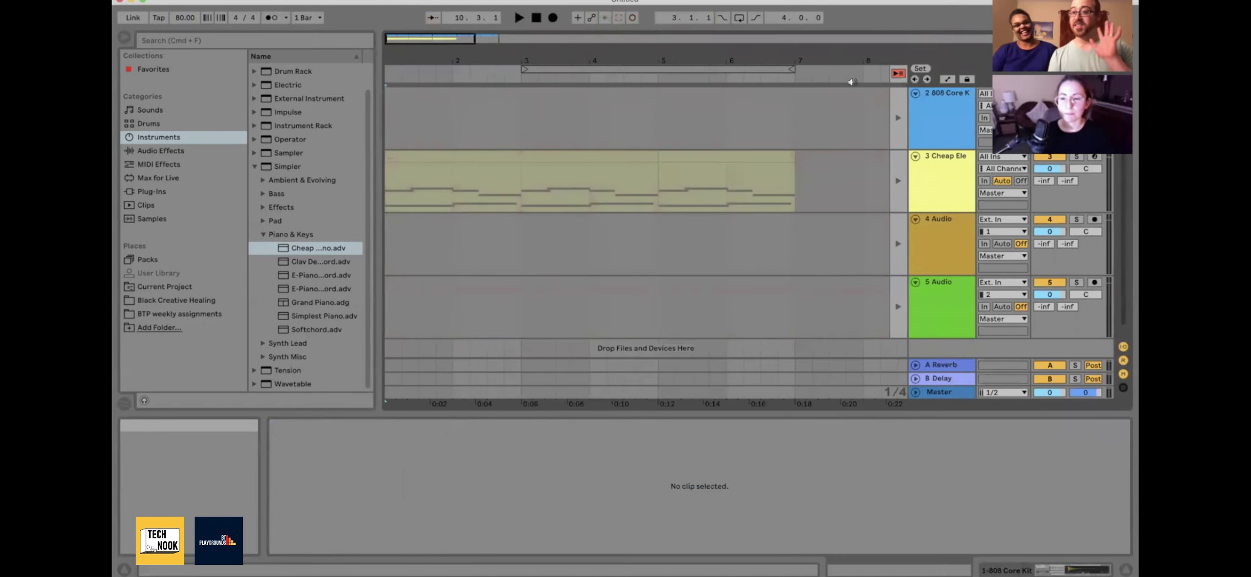
{"action": "left_click", "coordinate": [897, 74]}
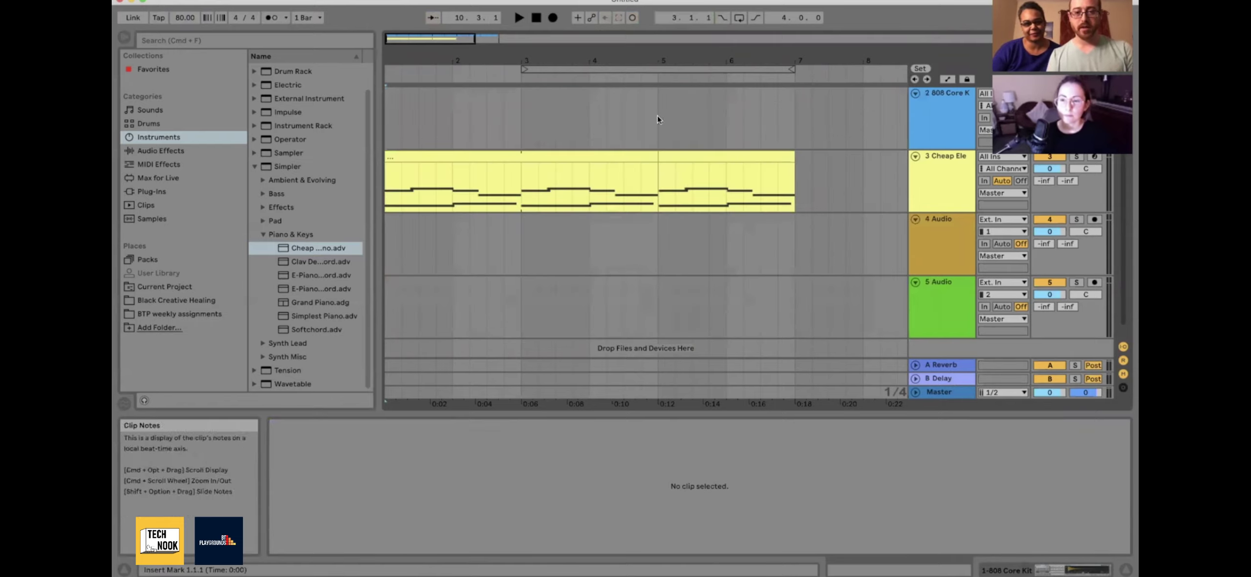
{"action": "key", "text": "minus"}
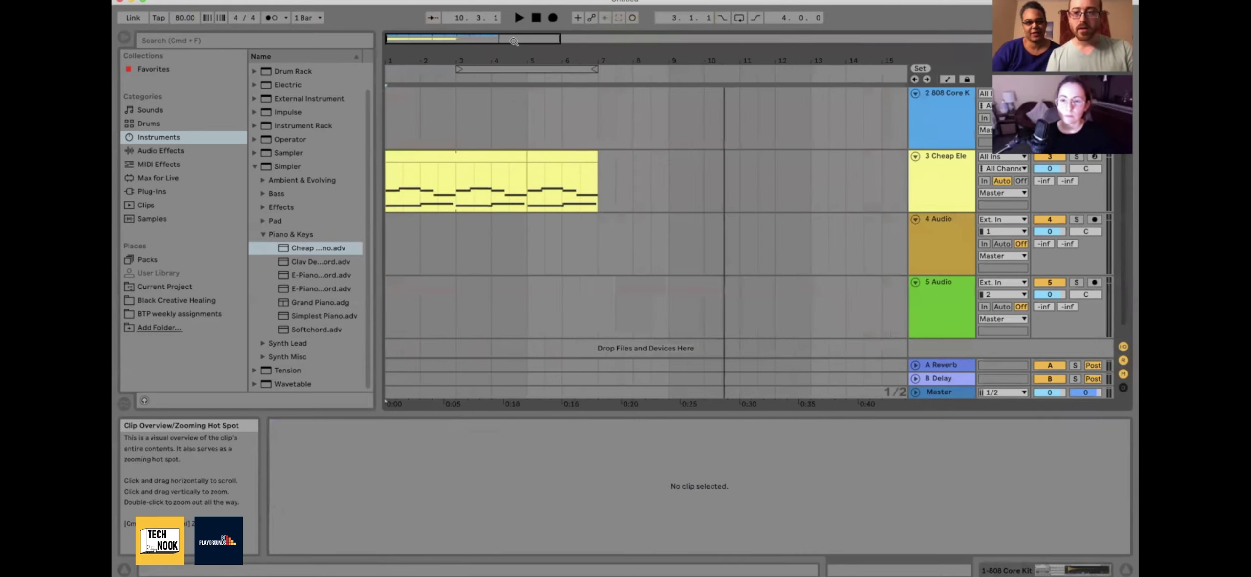
{"action": "scroll", "coordinate": [692, 169], "scroll_direction": "up", "scroll_amount": 2}
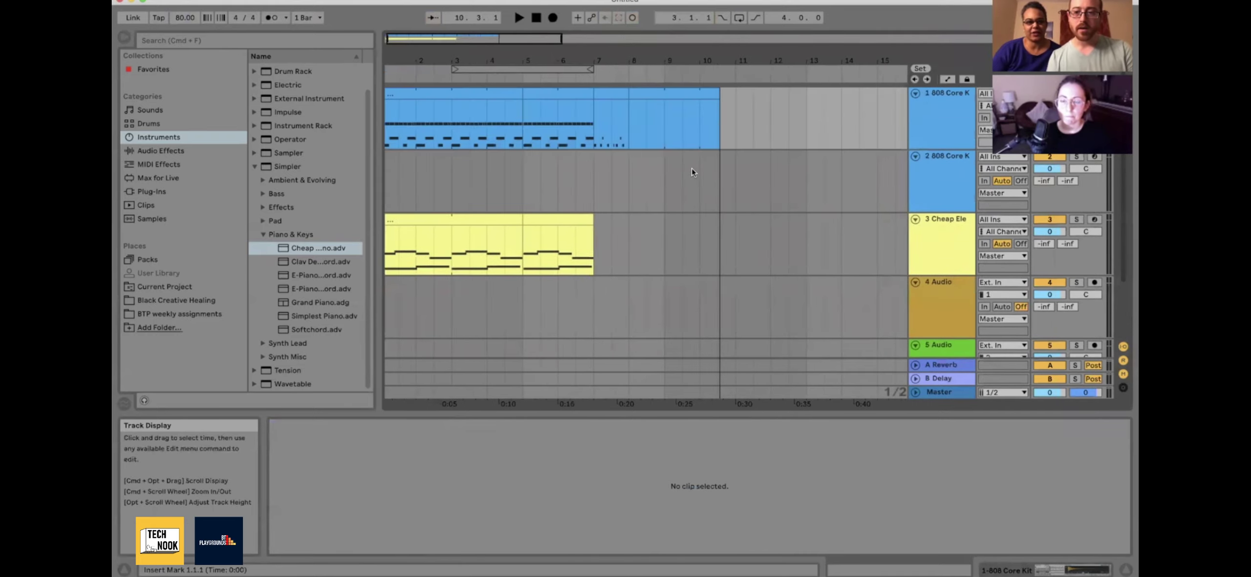
{"action": "scroll", "coordinate": [692, 172], "scroll_direction": "left", "scroll_amount": 1}
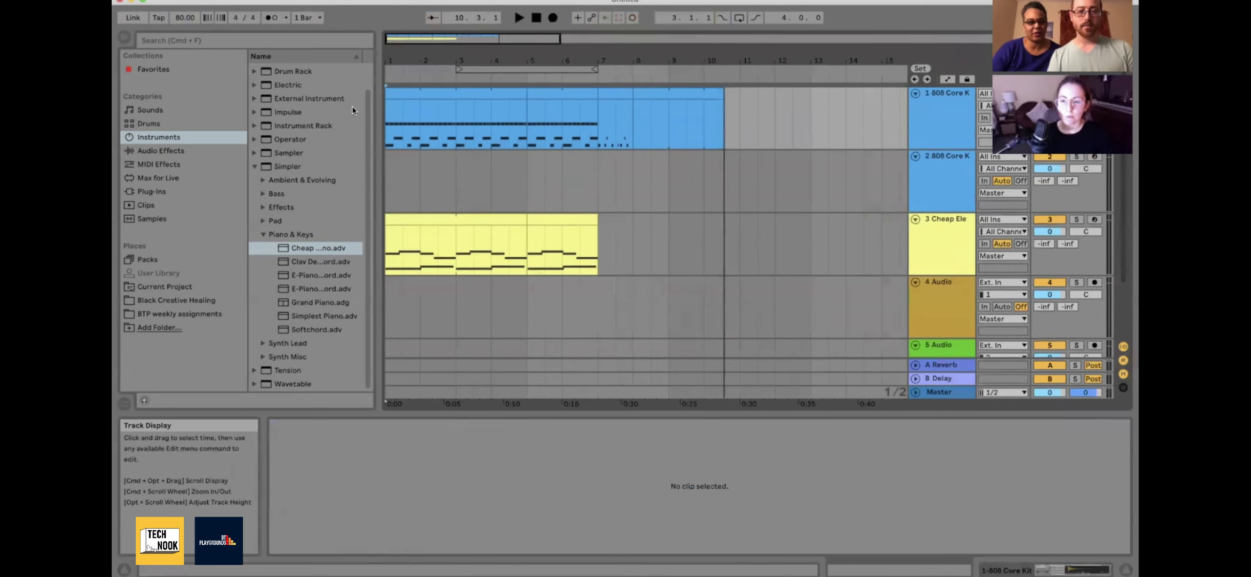
Examine the notes of the recorded arrangement clips on the first 808 track and the electronic piano track
{"action": "left_click_drag", "start_coordinate": [387, 107], "coordinate": [527, 105]}
{"action": "left_click", "coordinate": [577, 91]}
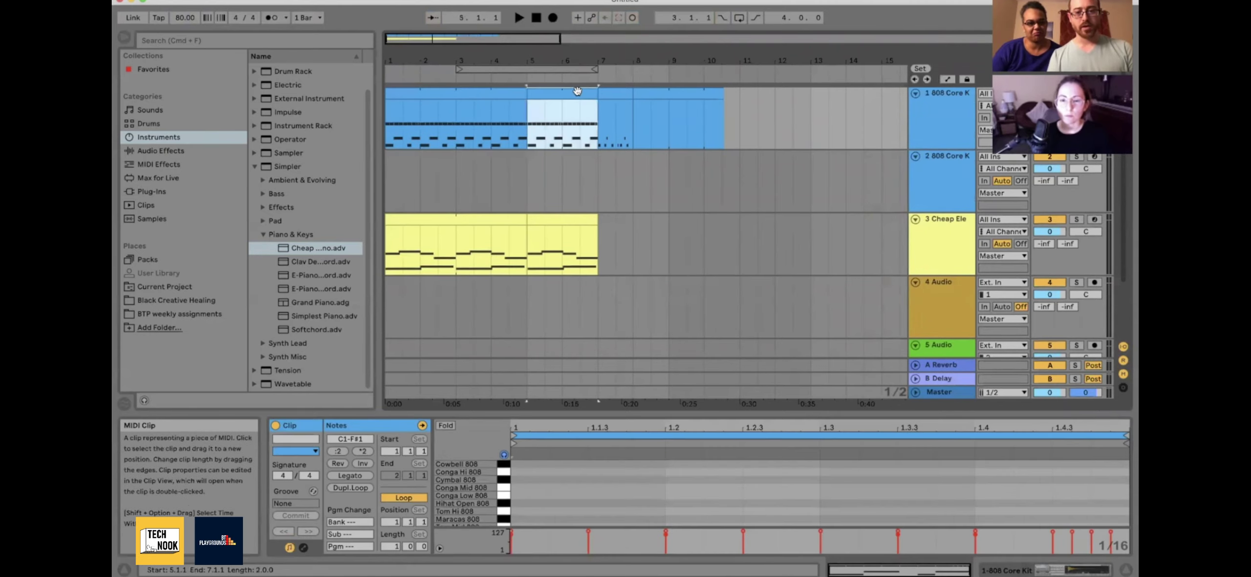
{"action": "left_click", "coordinate": [488, 93]}
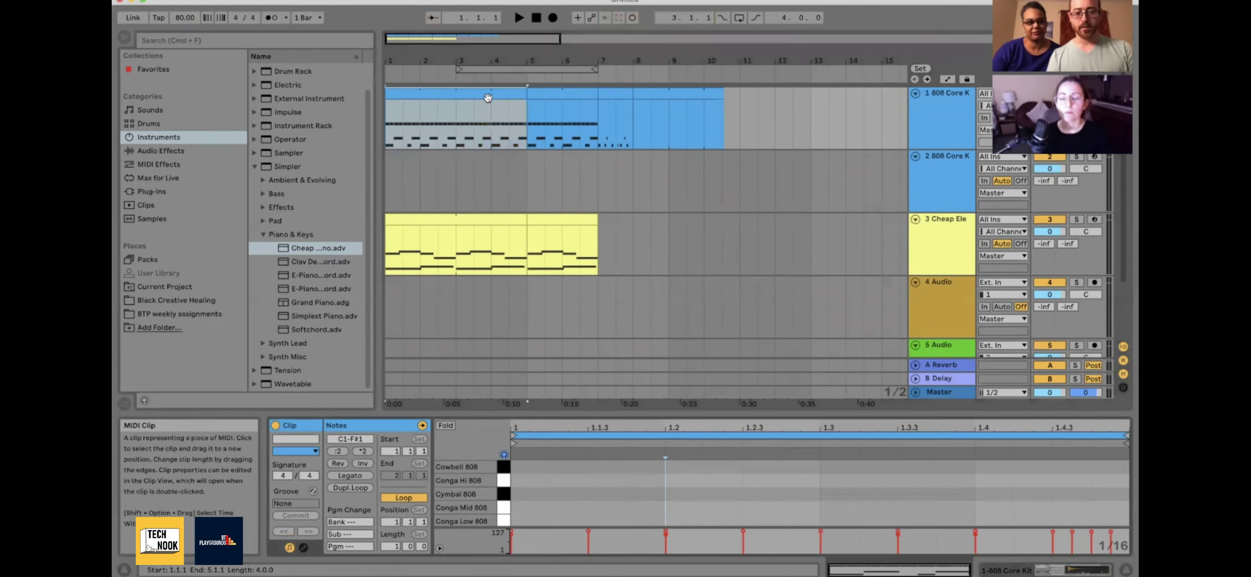
{"action": "left_click_drag", "start_coordinate": [495, 465], "coordinate": [480, 493]}
{"action": "left_click", "coordinate": [474, 218]}
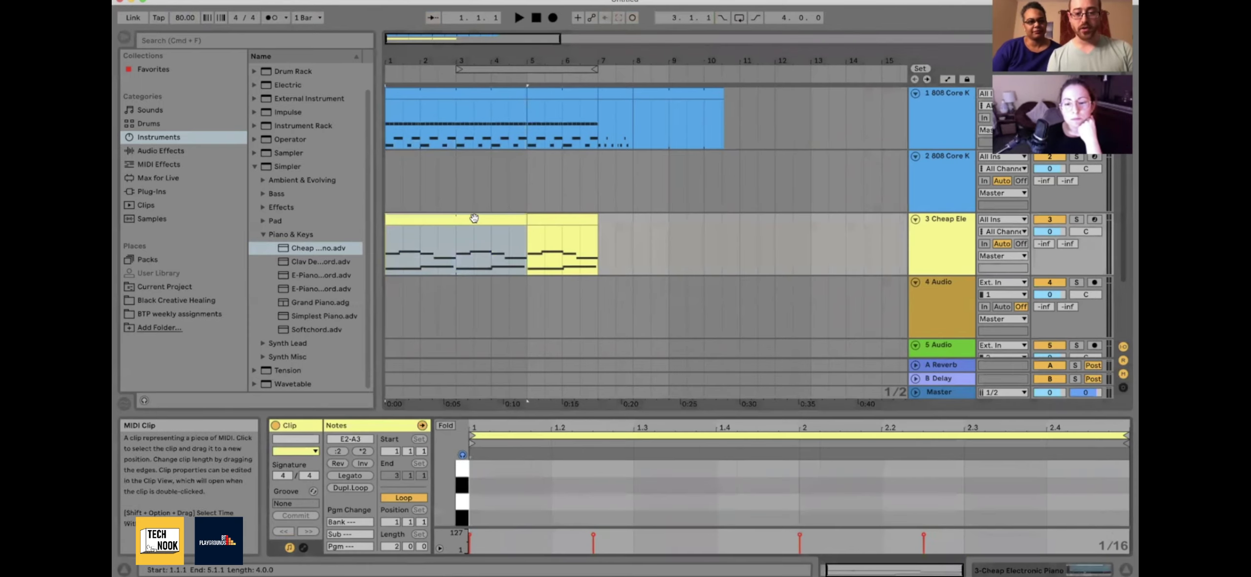
{"action": "mouse_move", "coordinate": [462, 489]}
{"action": "left_mouse_down"}
{"action": "mouse_move", "coordinate": [456, 469]}
{"action": "mouse_move", "coordinate": [449, 484]}
{"action": "left_mouse_up"}
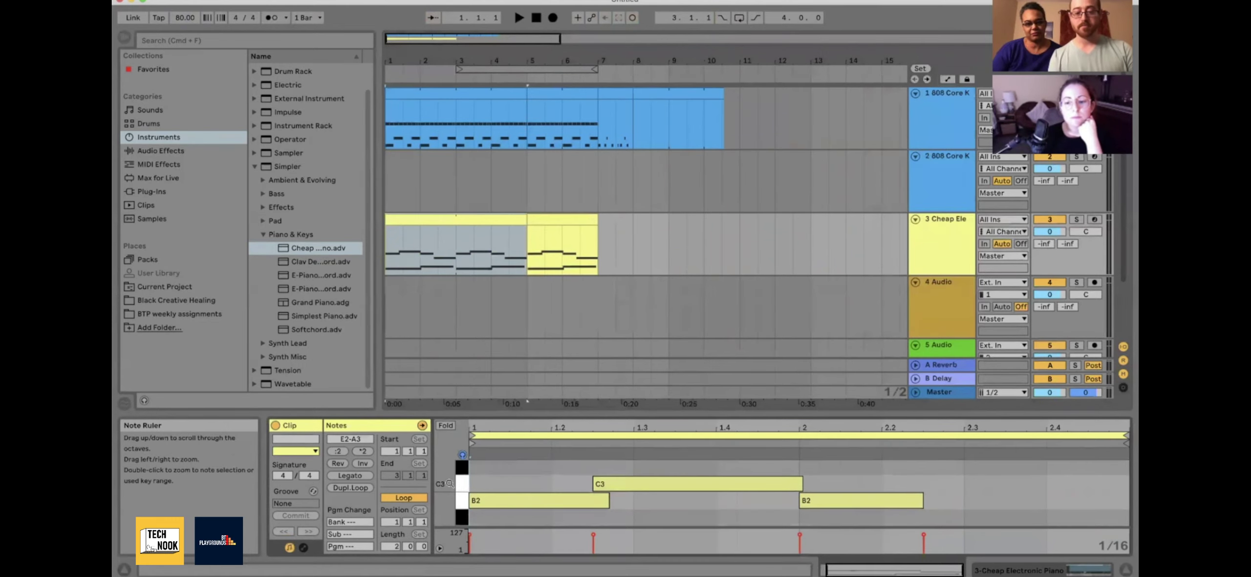
Delete all recorded clips from the arrangement, and select the electronic piano track in the Session View
{"action": "left_click", "coordinate": [630, 281]}
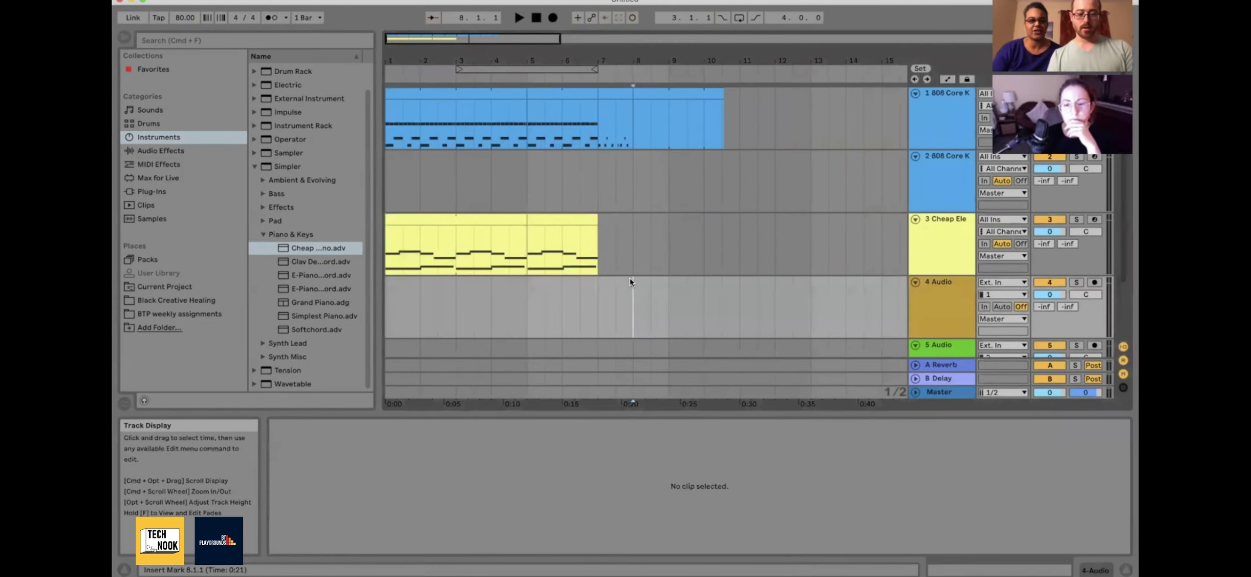
{"action": "key", "text": "super+a"}
{"action": "key", "text": "Delete"}
{"action": "key", "text": "Tab"}
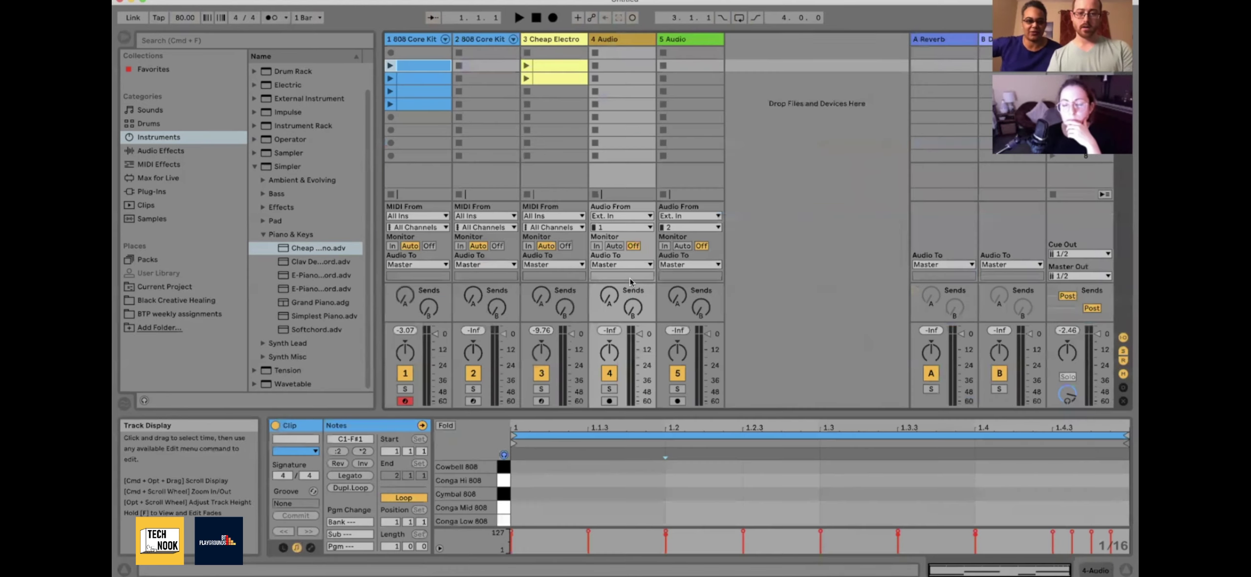
{"action": "left_click", "coordinate": [544, 41]}
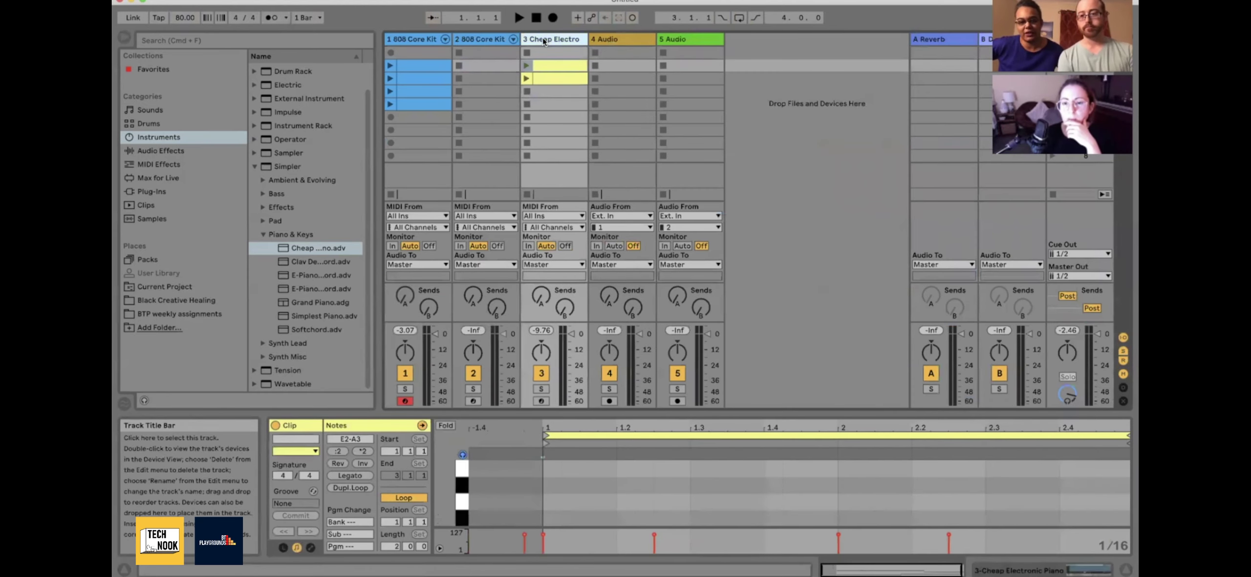